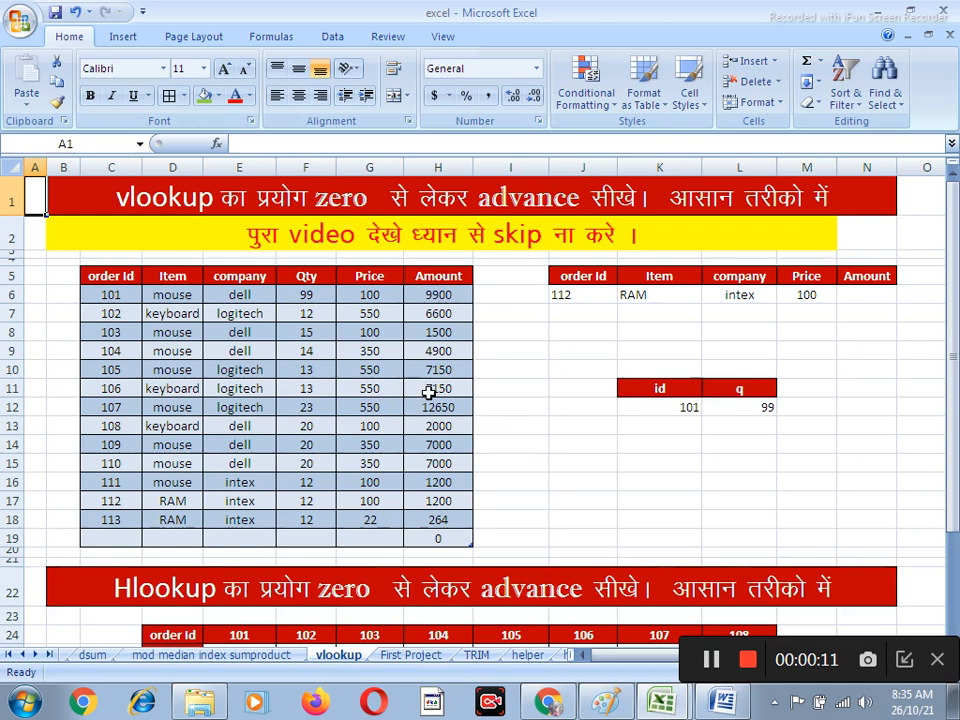
Test the existing lookup by entering order Id 150 and then 104 in cell J6
left_click(566, 294)
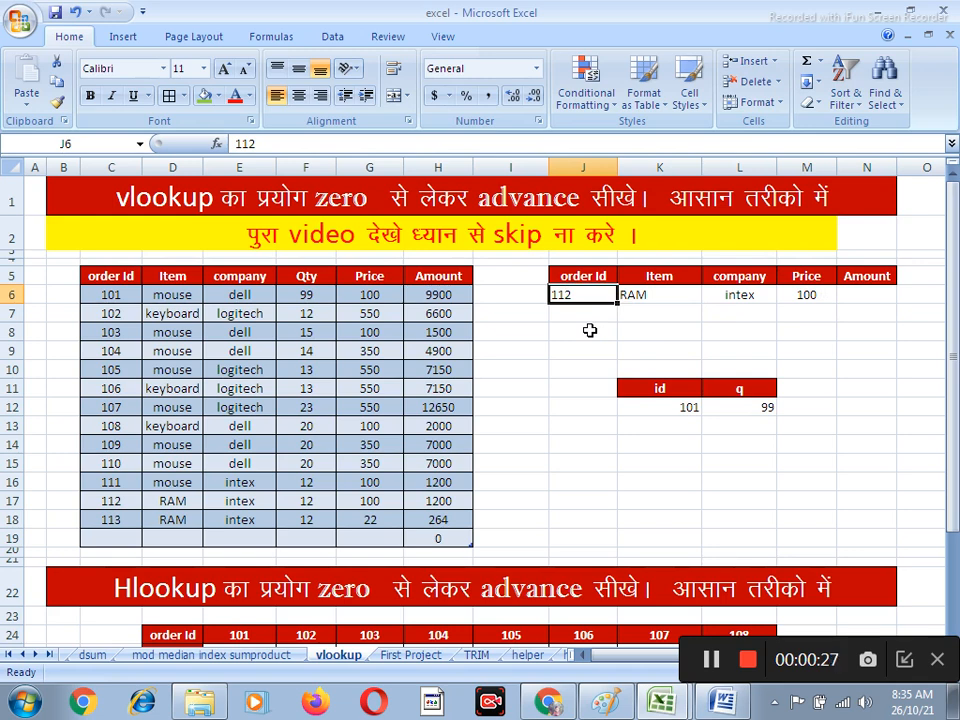
type("150")
key("Return")
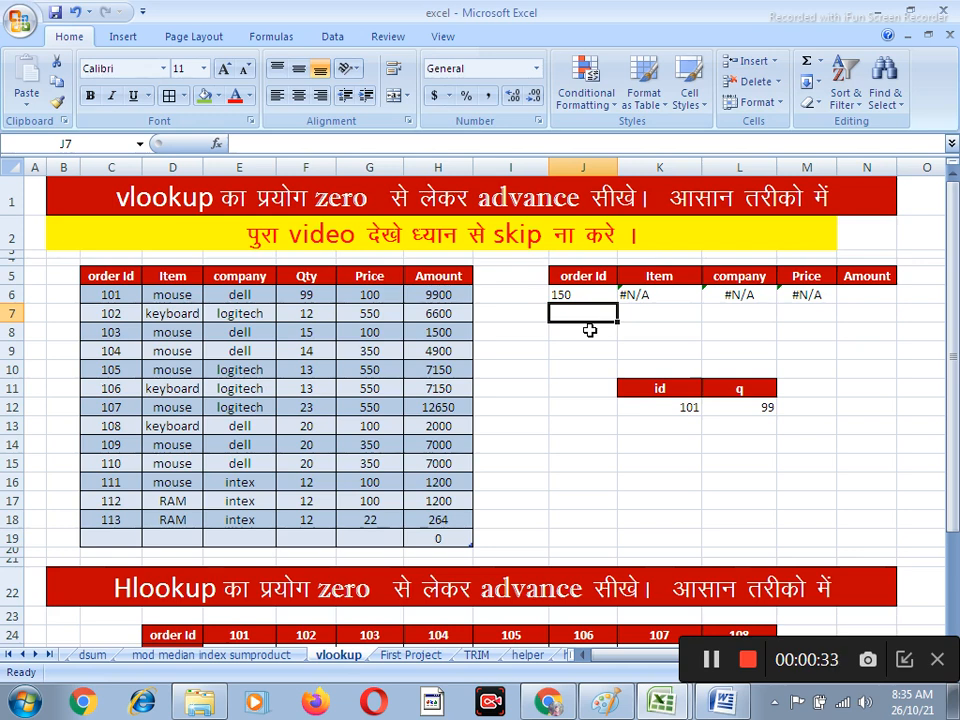
key("Up")
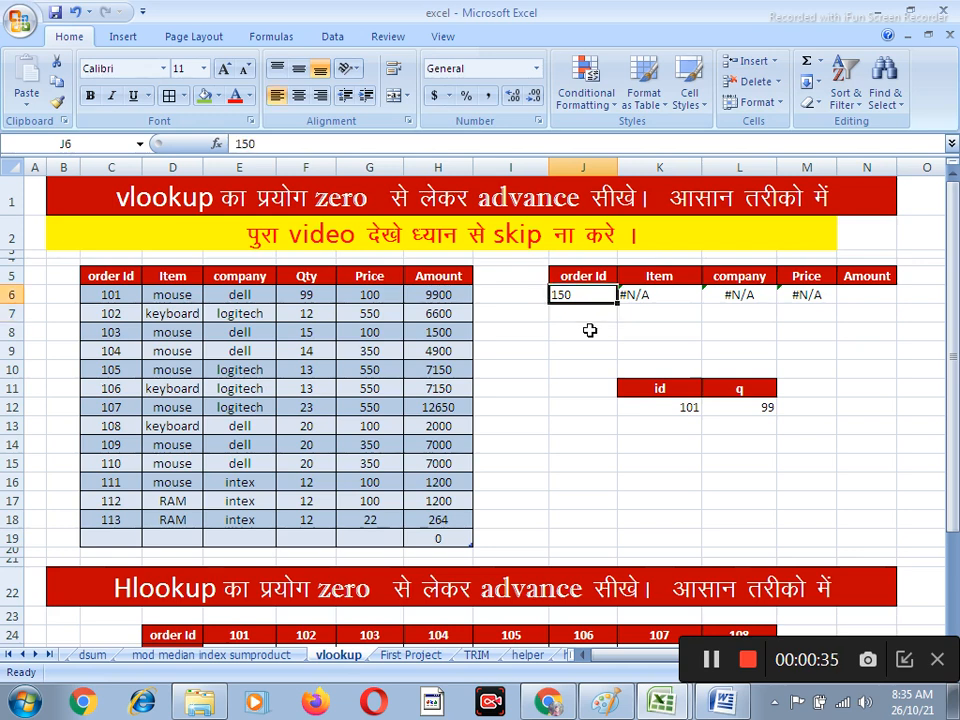
type("1")
key("Return")
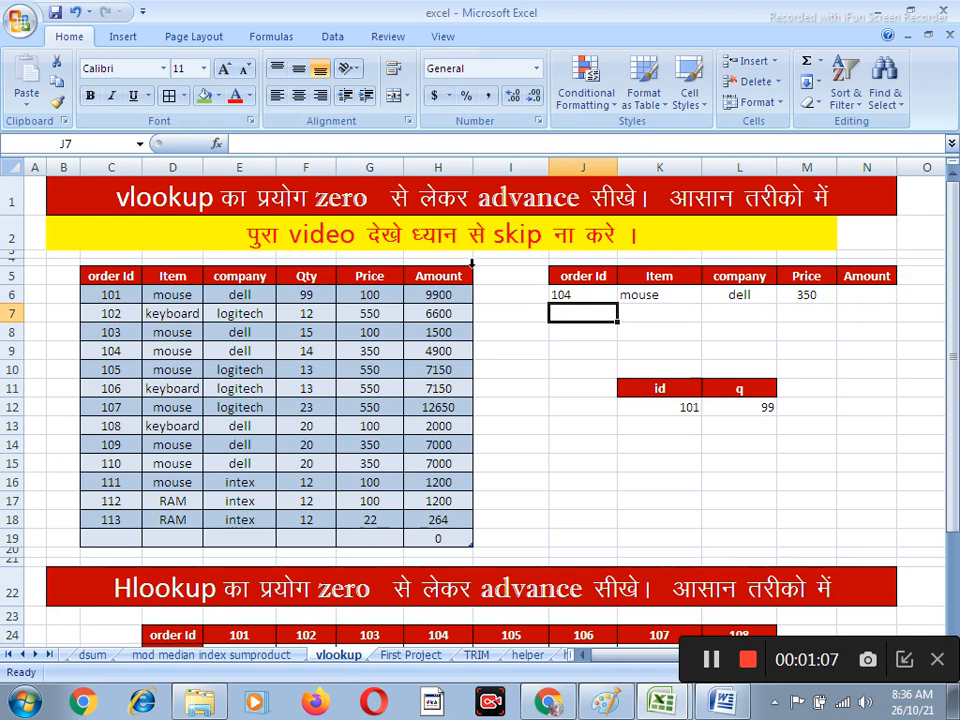
Replace the id and q headers in K11:L11 with the order Id and Item headers copied from the main table
left_click(315, 273)
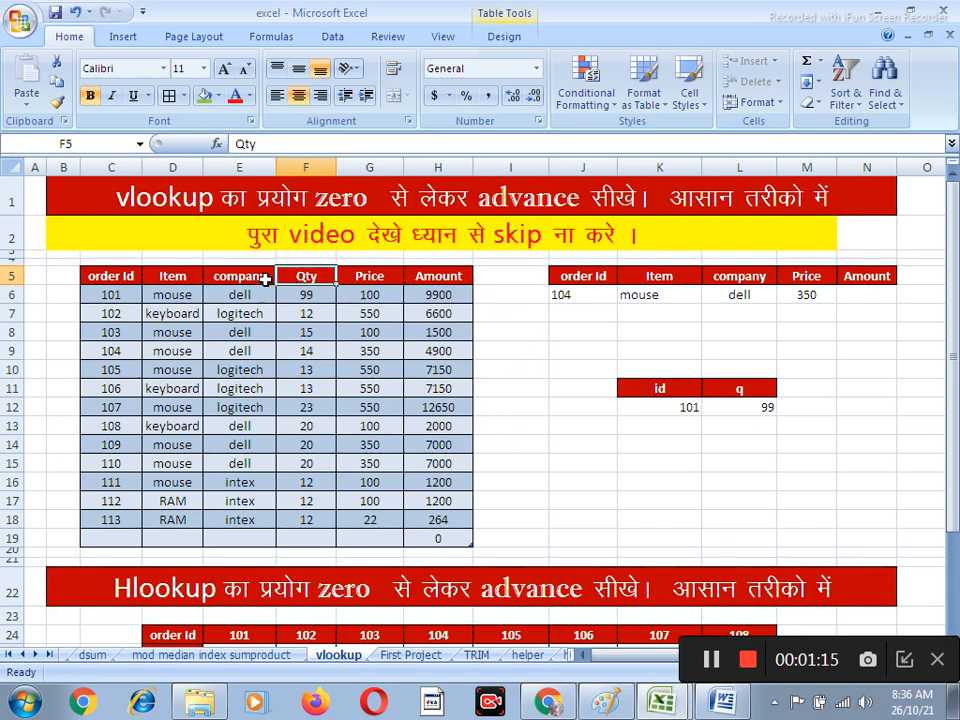
left_click(112, 277)
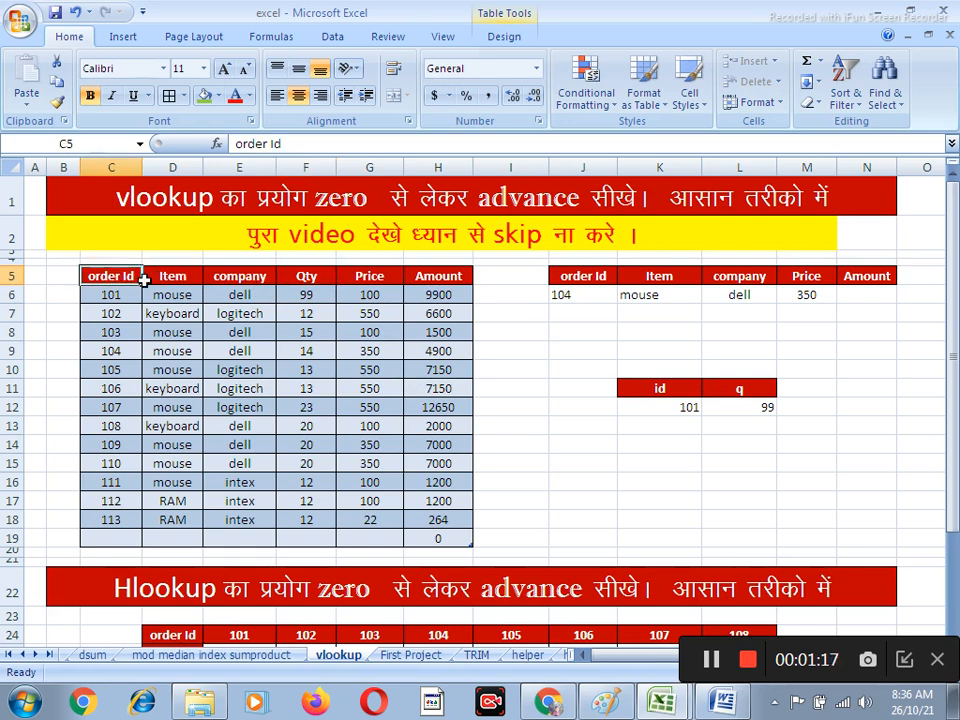
key("ctrl+c")
left_click(645, 388)
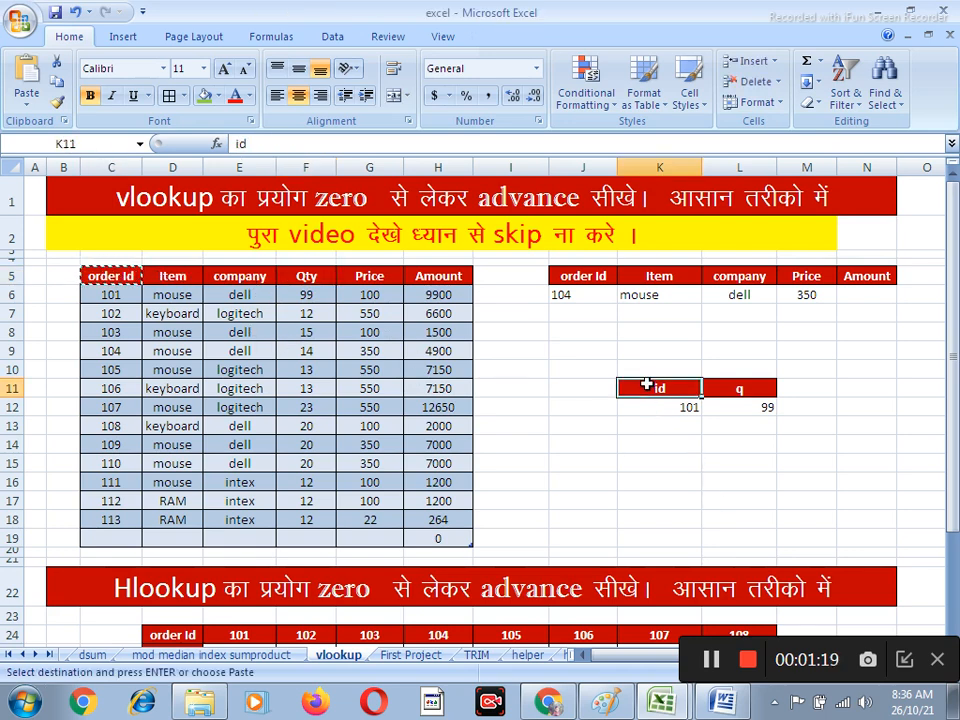
key("Return")
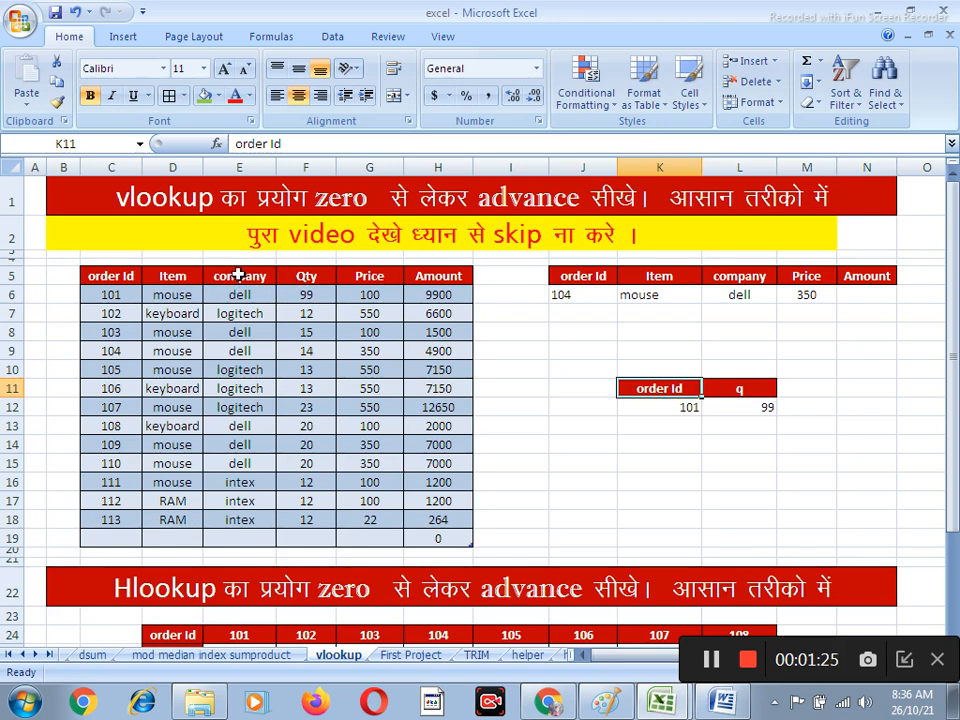
left_click(188, 275)
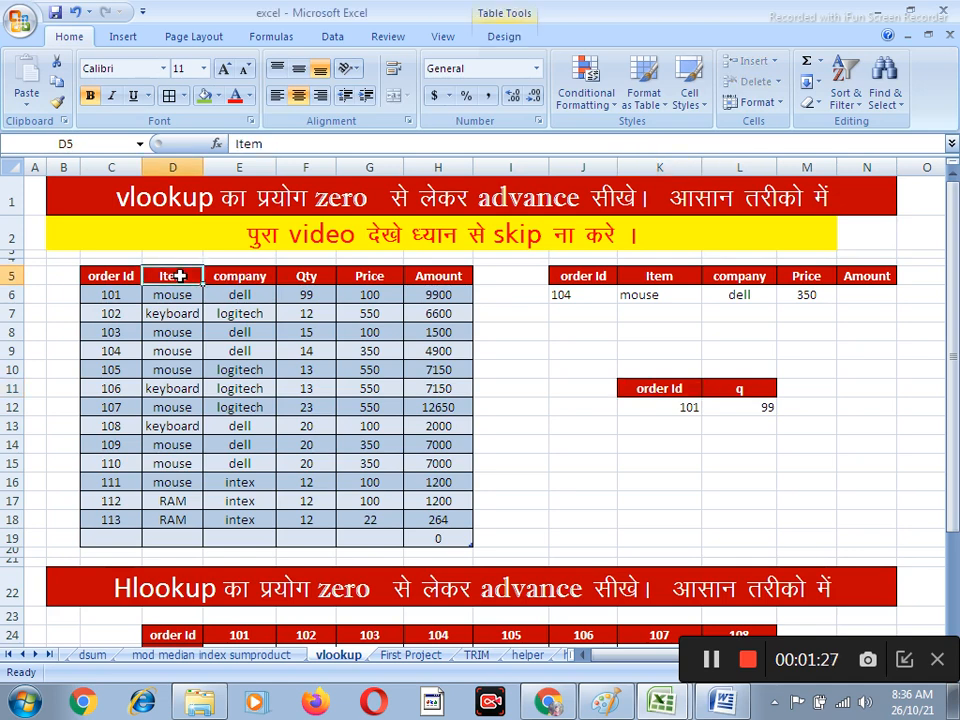
key("ctrl+c")
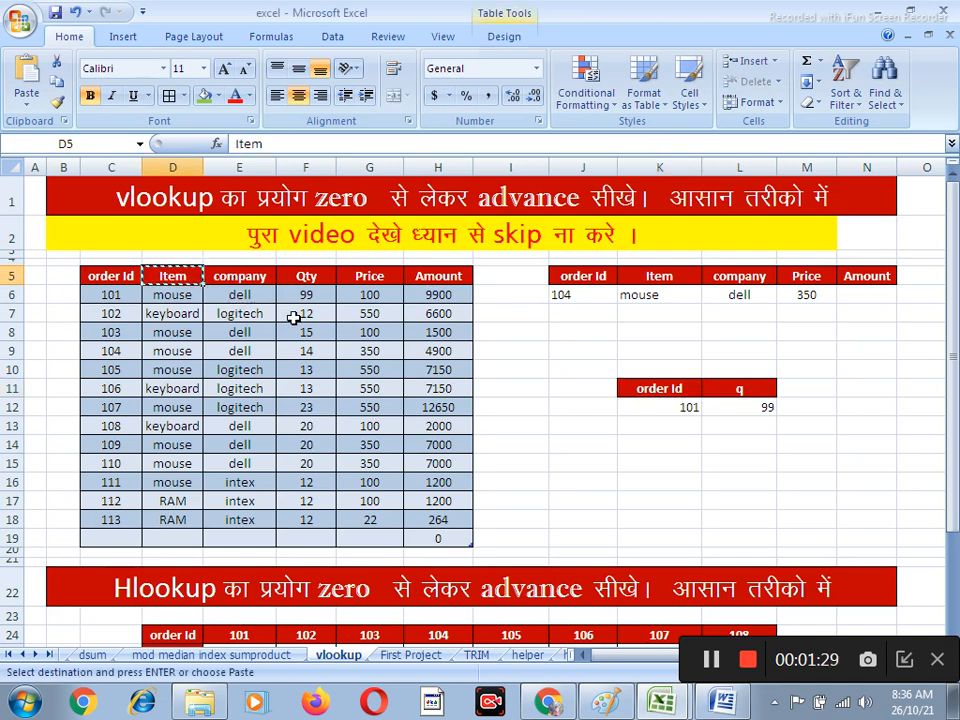
left_click(722, 391)
key("Return")
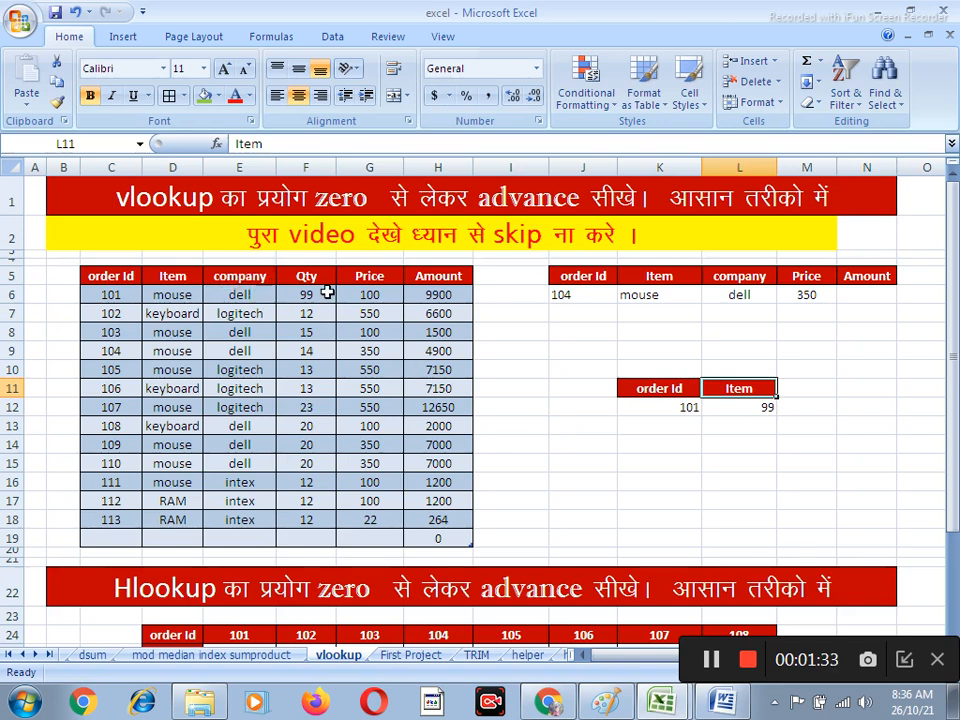
Copy the Qty and Price headers from the main table into M11:N11
left_click_drag(310, 280, 354, 279)
key("ctrl+c")
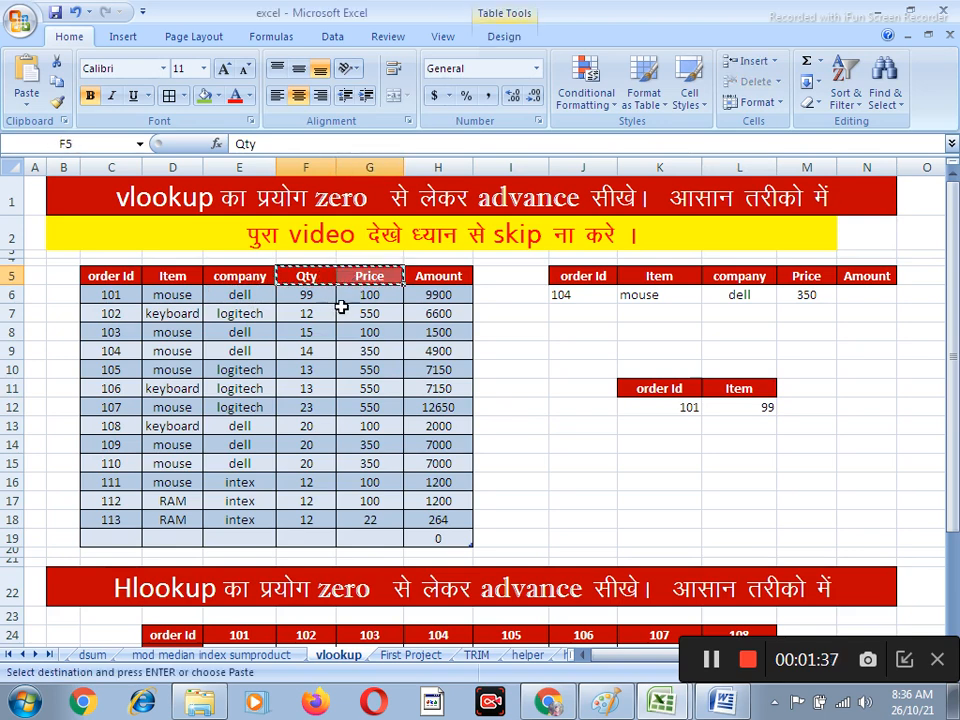
left_click(810, 388)
key("Return")
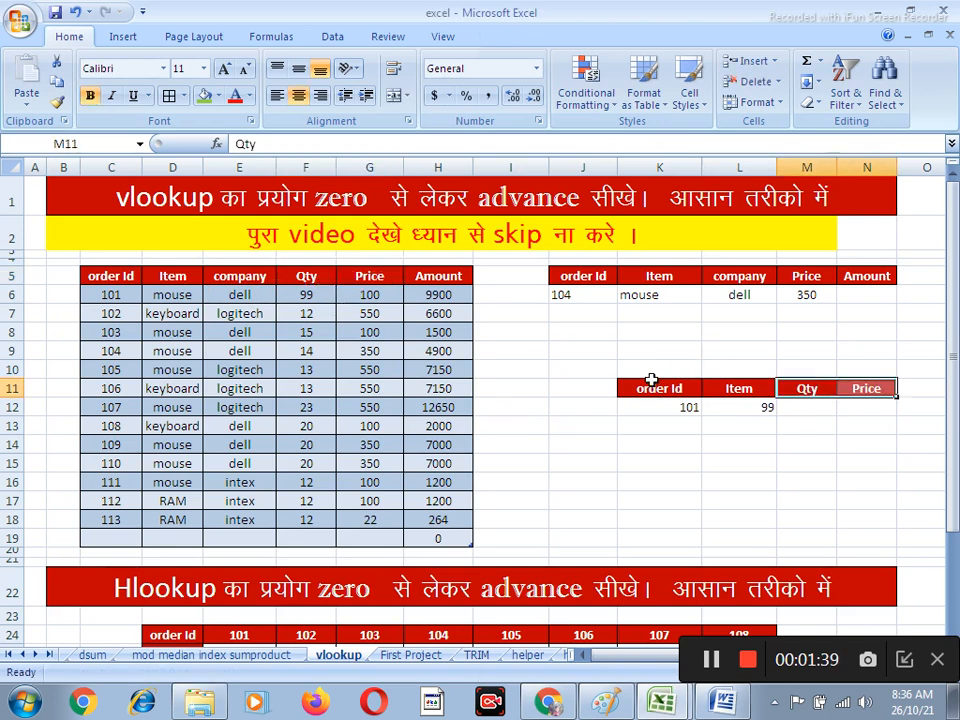
left_click_drag(803, 443, 796, 428)
scroll(390, 446, "down", 1)
scroll(390, 446, "up", 1)
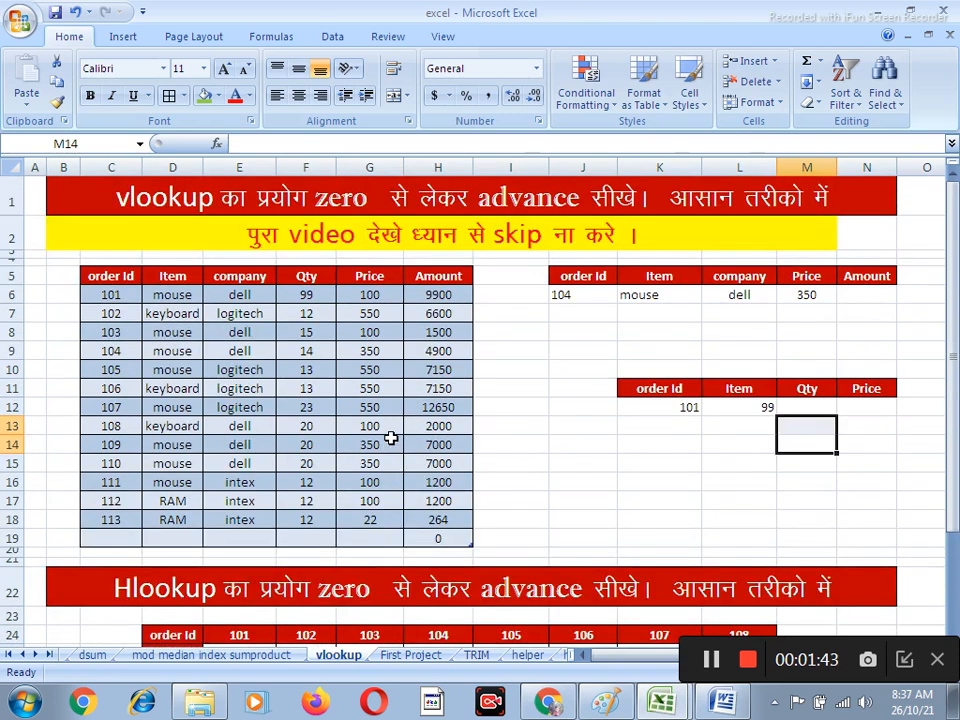
left_click_drag(137, 294, 100, 494)
left_click_drag(167, 296, 433, 300)
left_click_drag(103, 294, 93, 519)
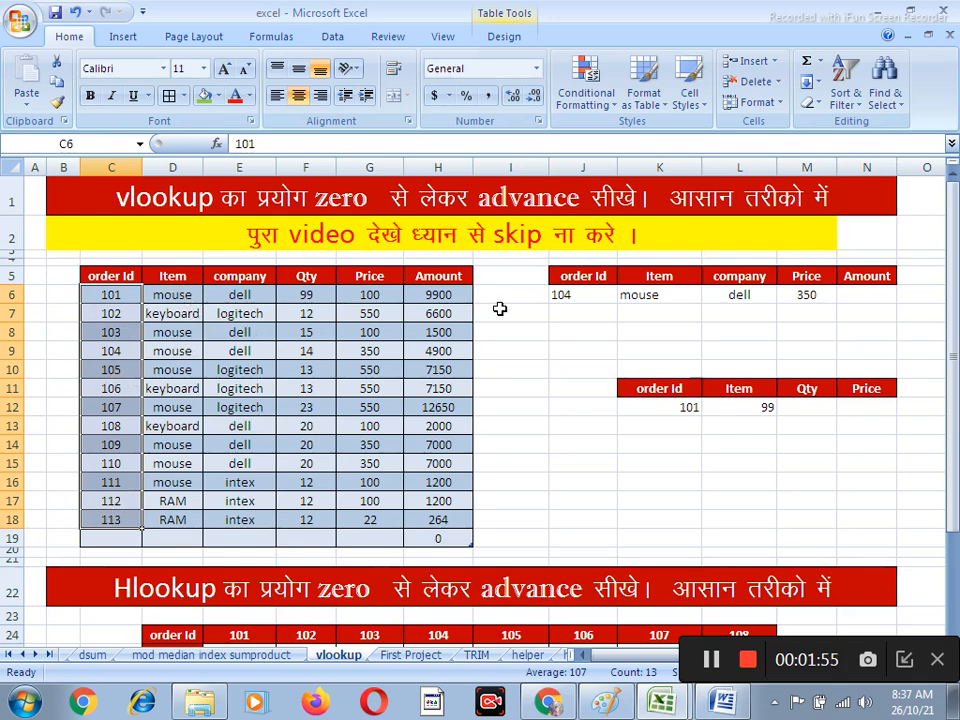
Clear the existing lookup formulas under Item, company and Price in row 6 of the order lookup table
left_click_drag(639, 298, 818, 326)
key("Delete")
left_click(746, 345)
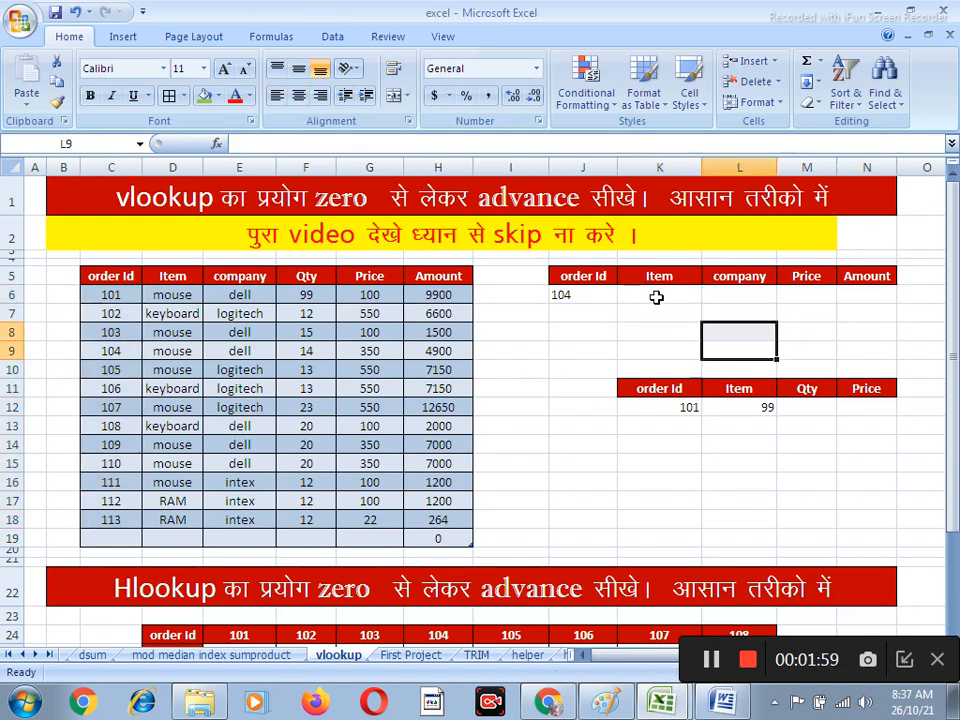
Enter the formula =vlookup(J6,Table1[#All],2,0) in cell K6 to look up the Item by order Id
left_click(658, 296)
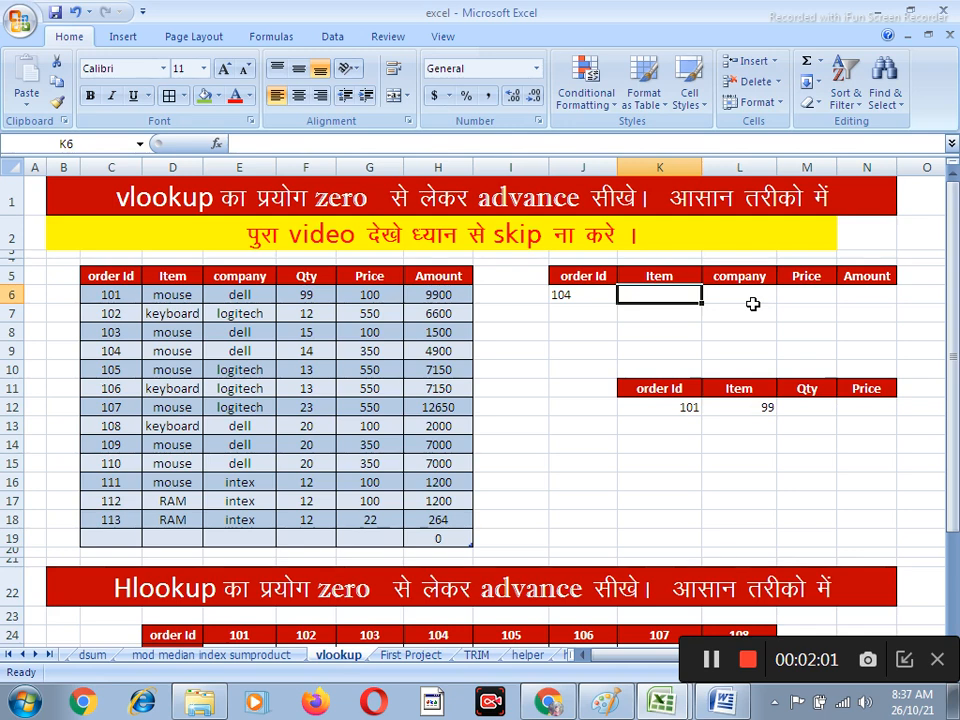
type("v")
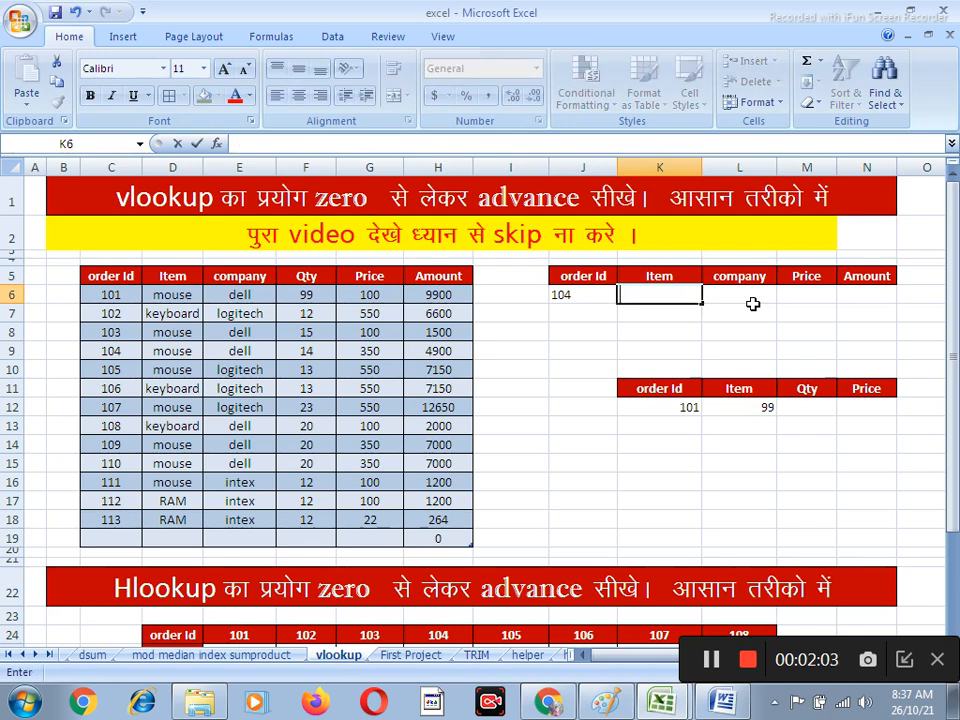
type("=vloo")
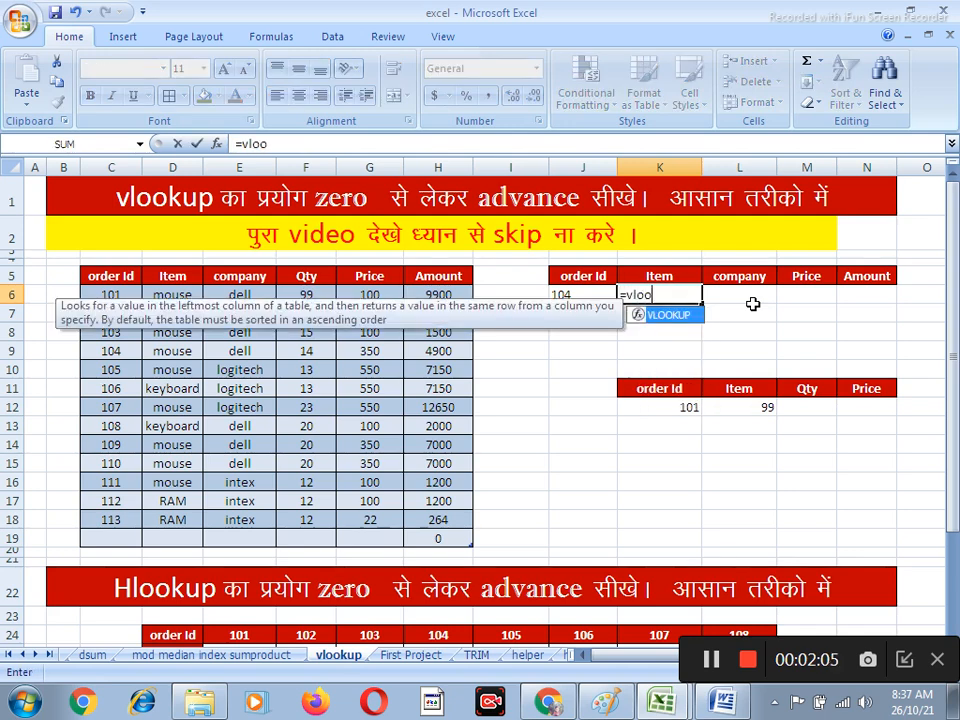
type("kup(")
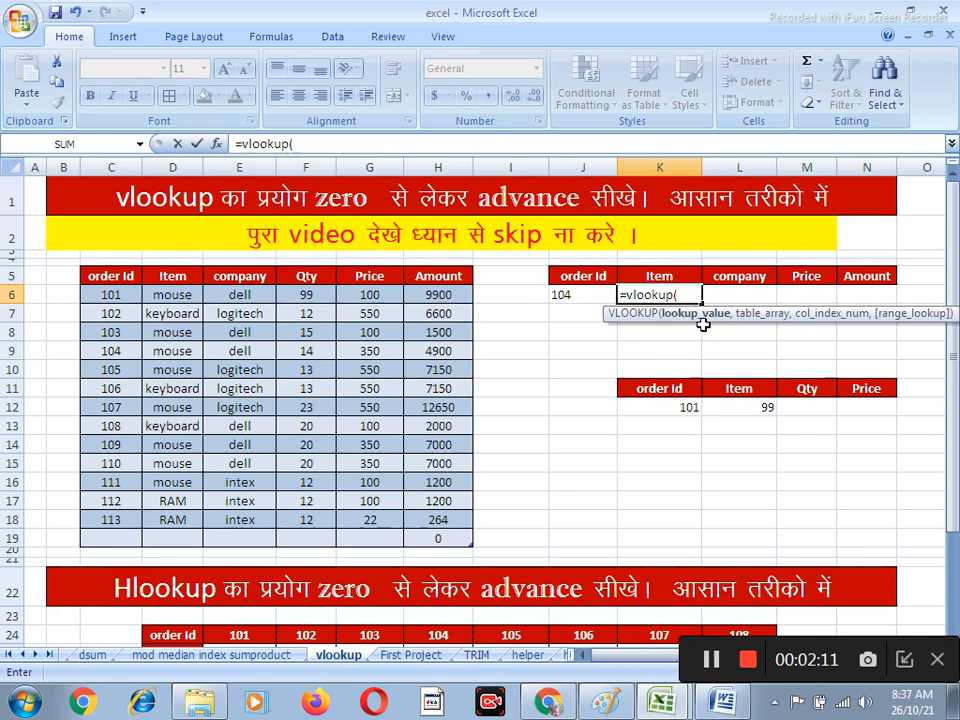
left_click(565, 295)
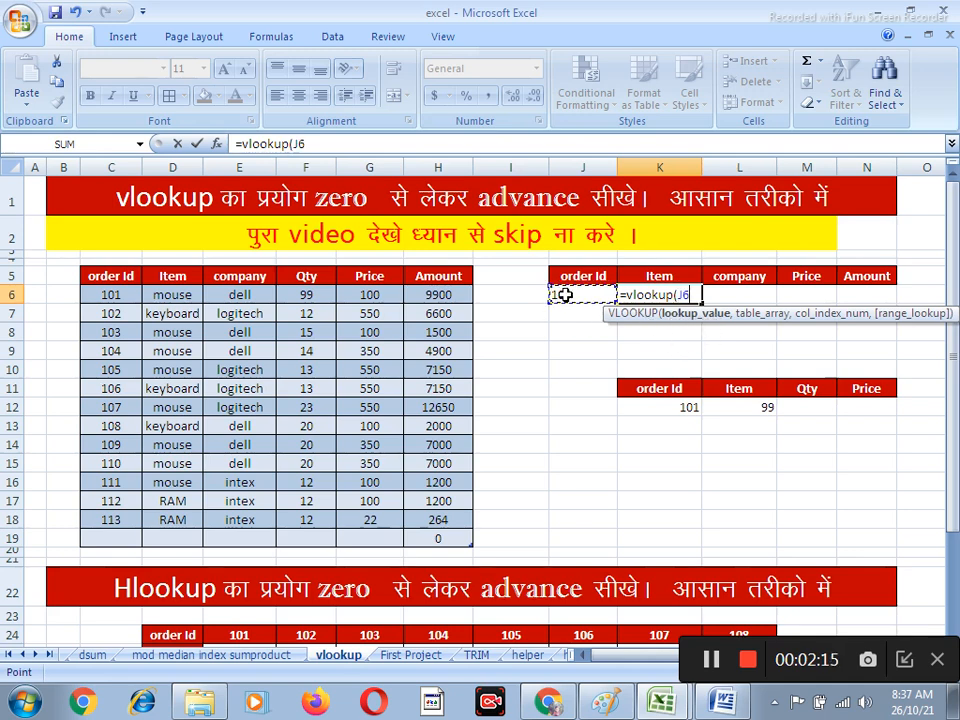
type(",")
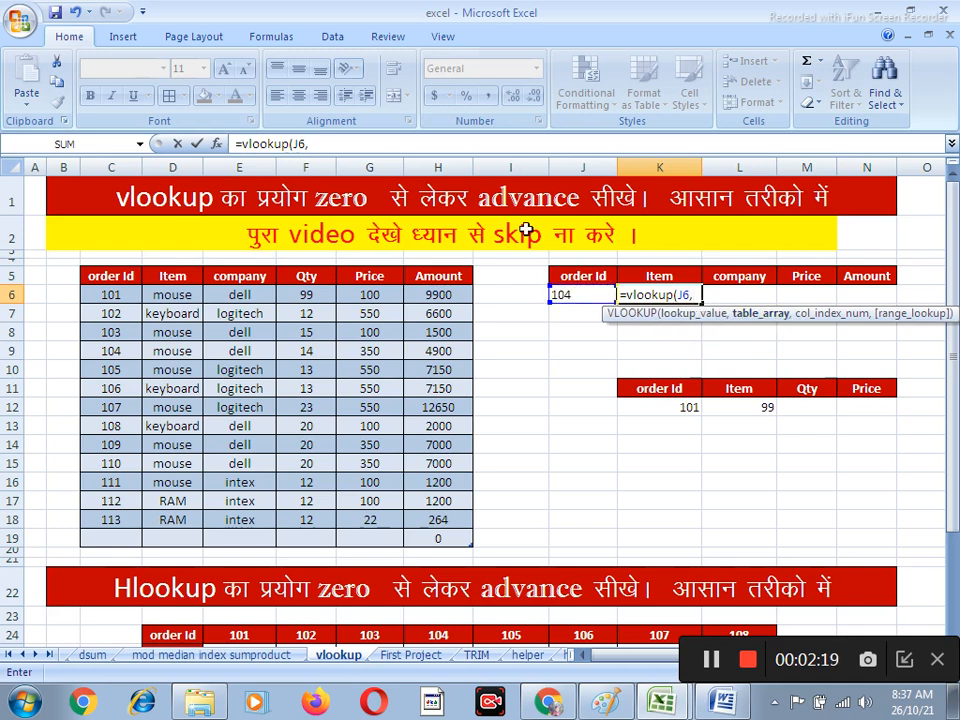
left_click_drag(99, 275, 448, 521)
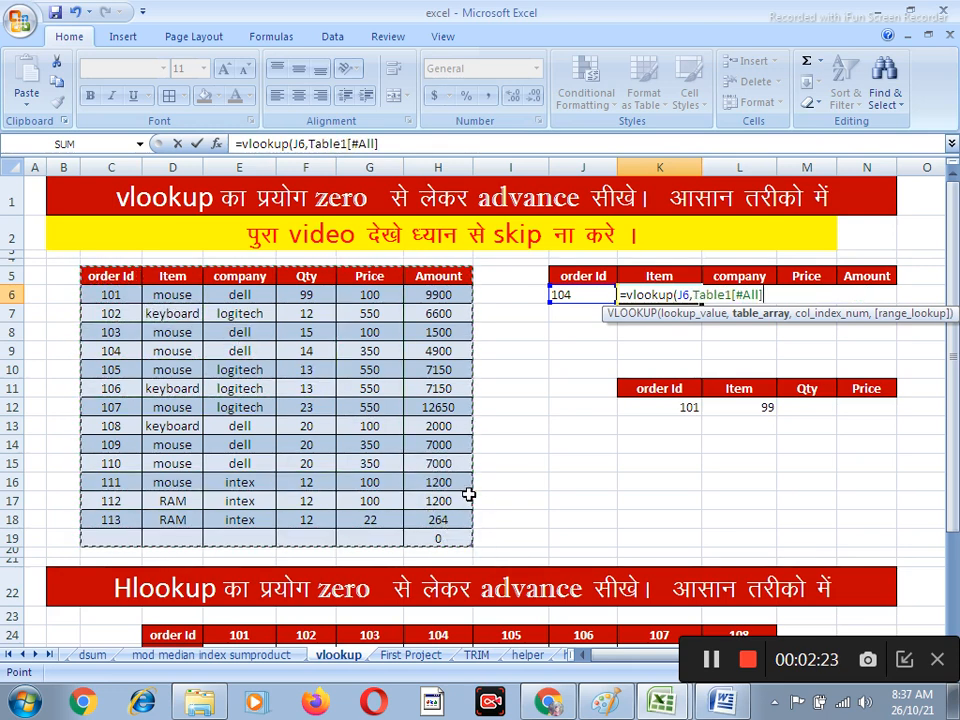
type(",2")
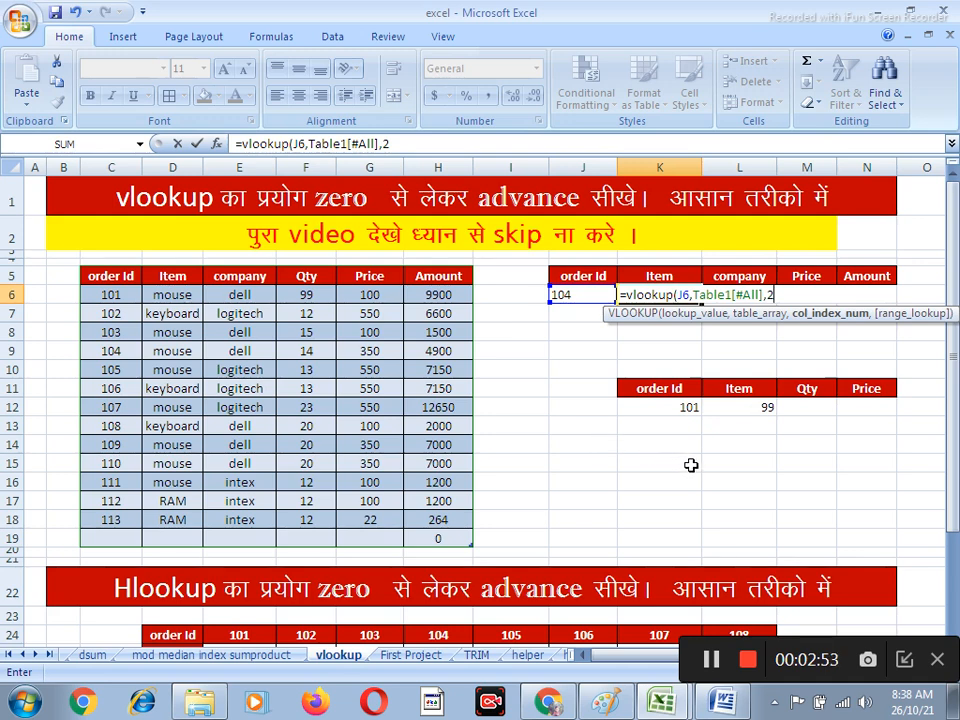
type(",")
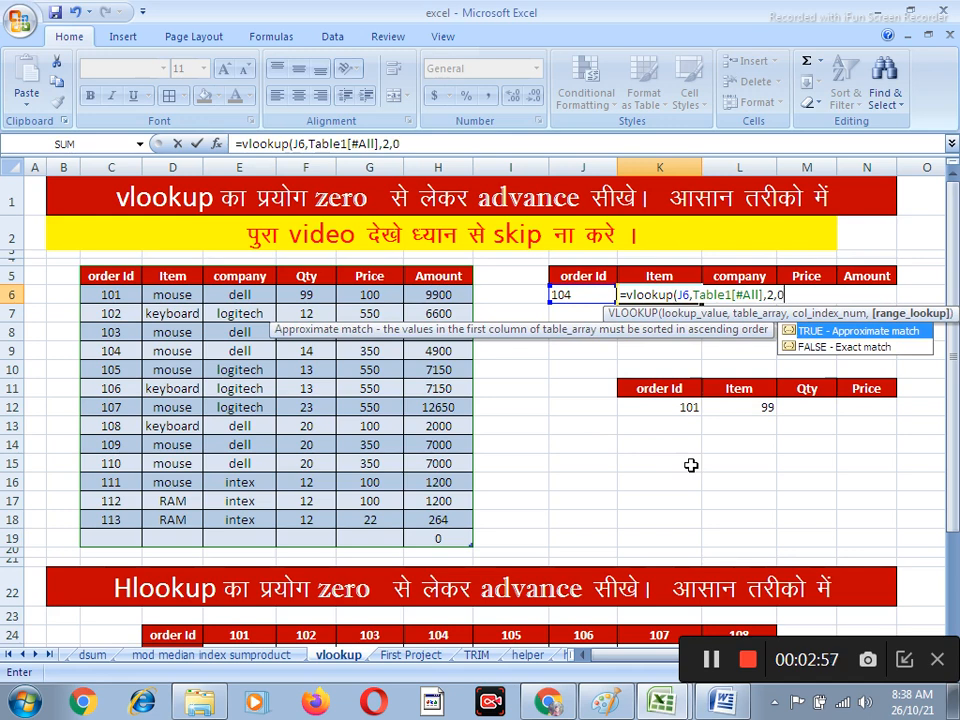
type("0)")
key("Return")
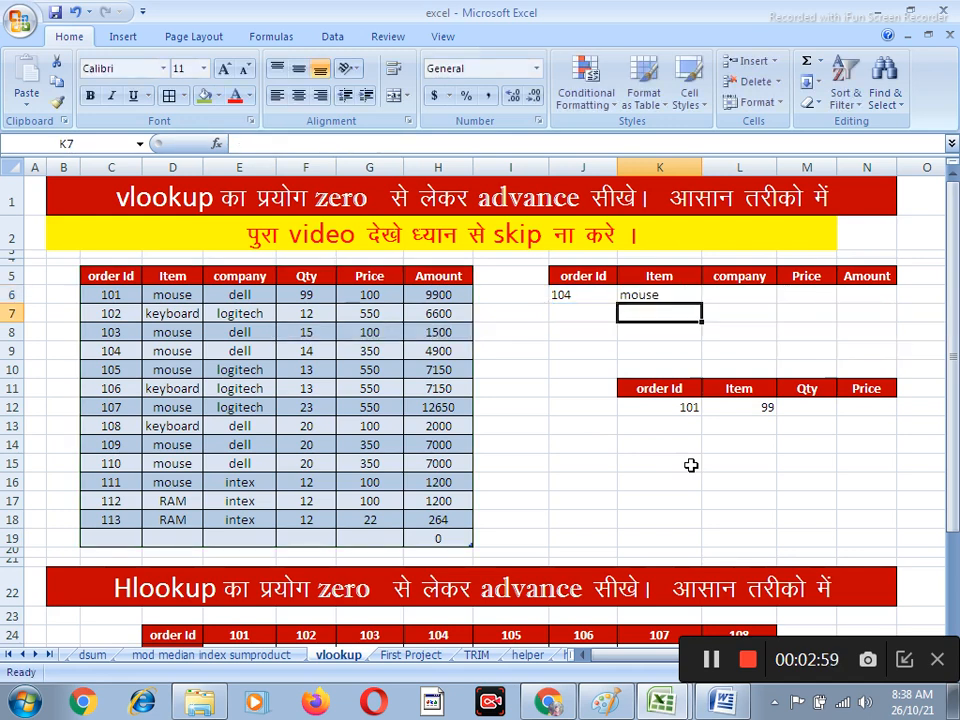
Test the Item lookup by entering order Ids 113, 115 and finally 101 in cell J6
left_click(574, 294)
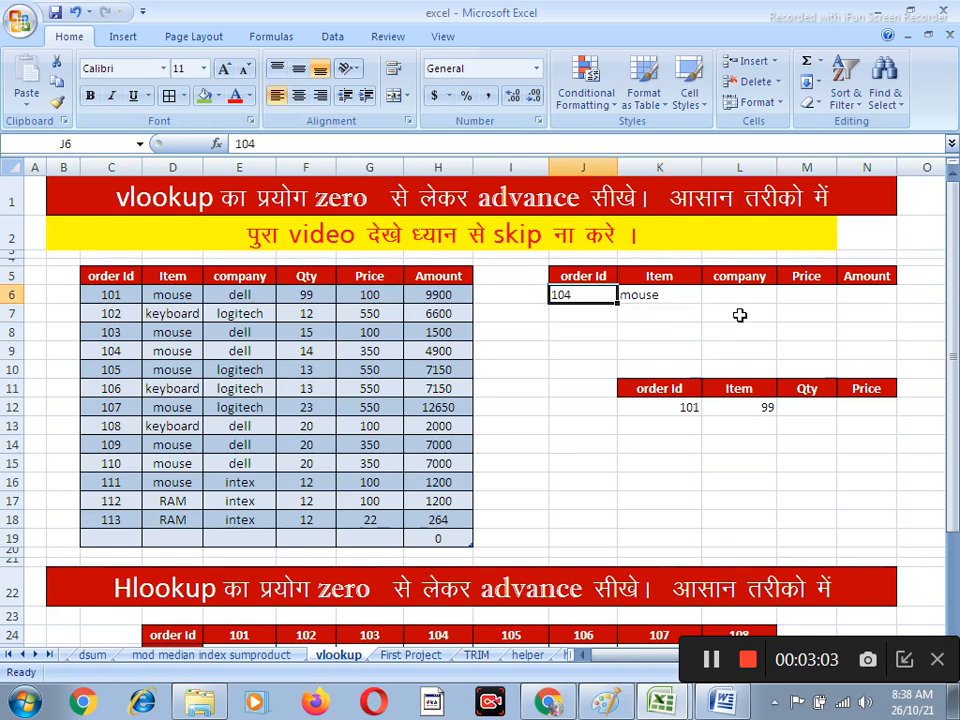
type("113")
key("Return")
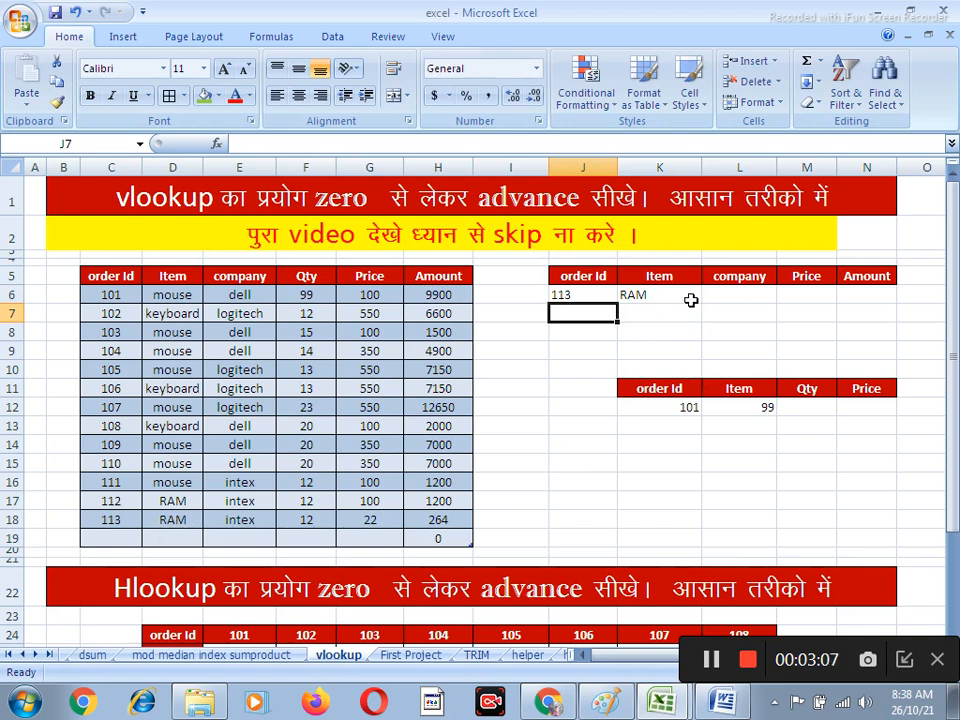
left_click(575, 294)
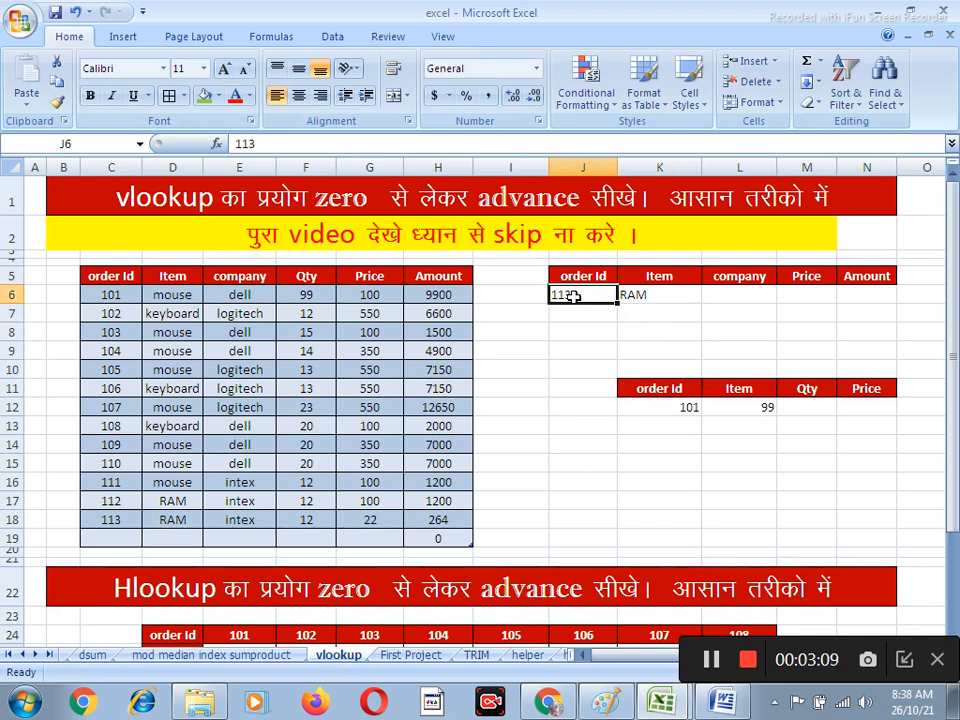
type("115")
key("Return")
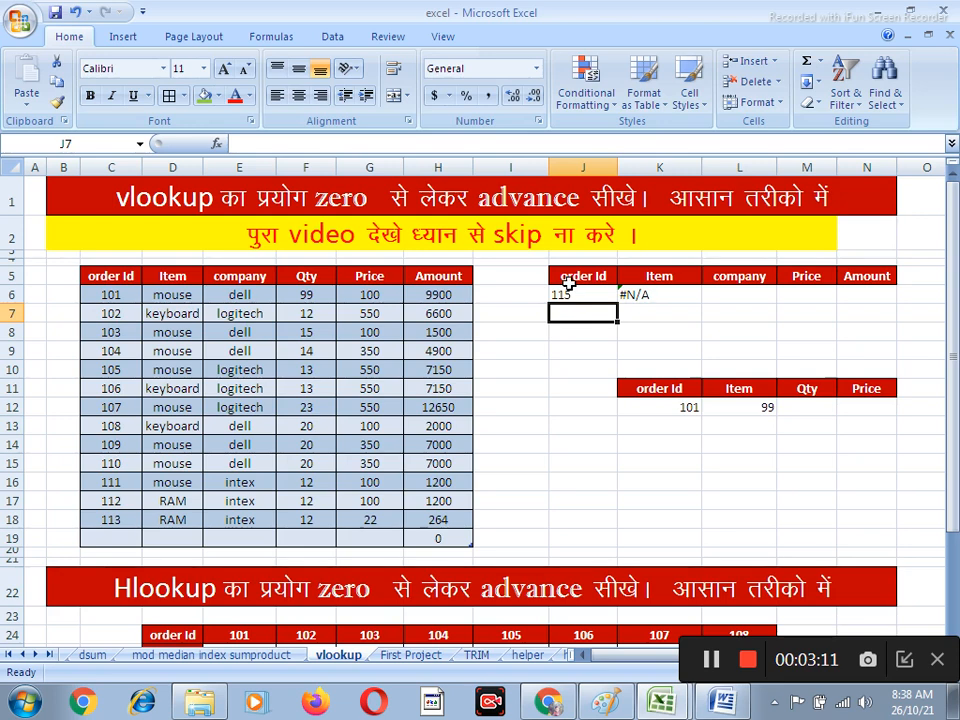
left_click(572, 292)
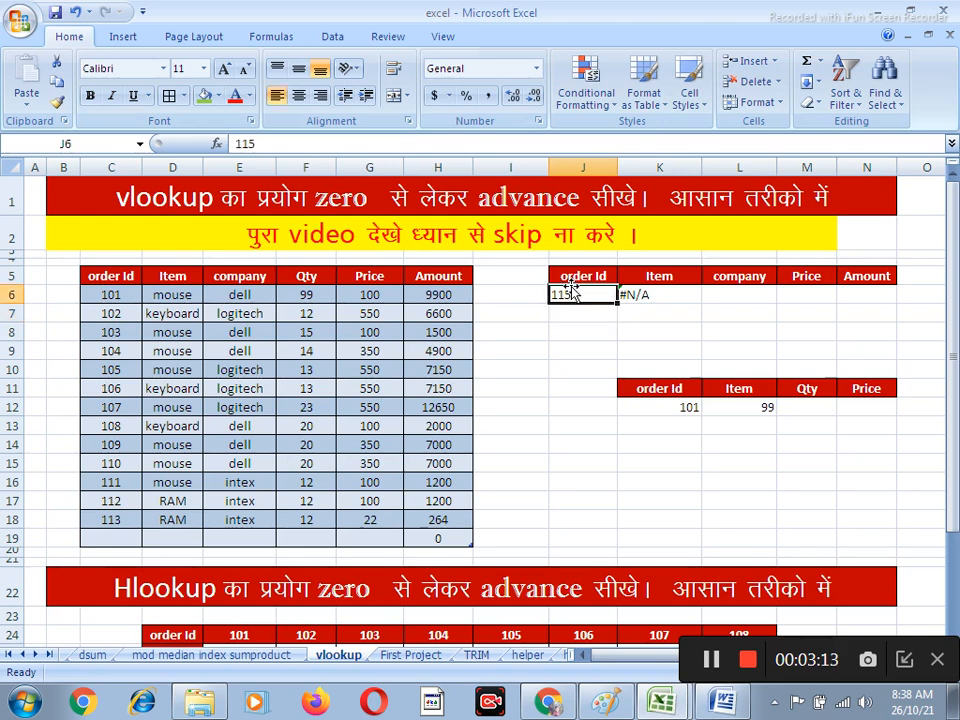
type("101")
key("Return")
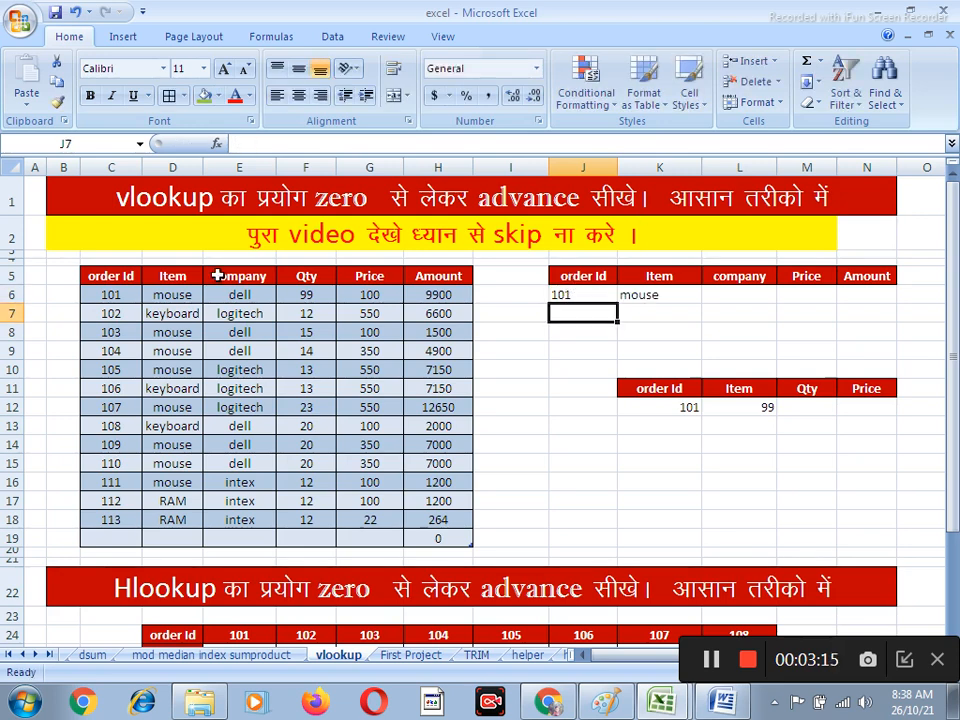
left_click(736, 295)
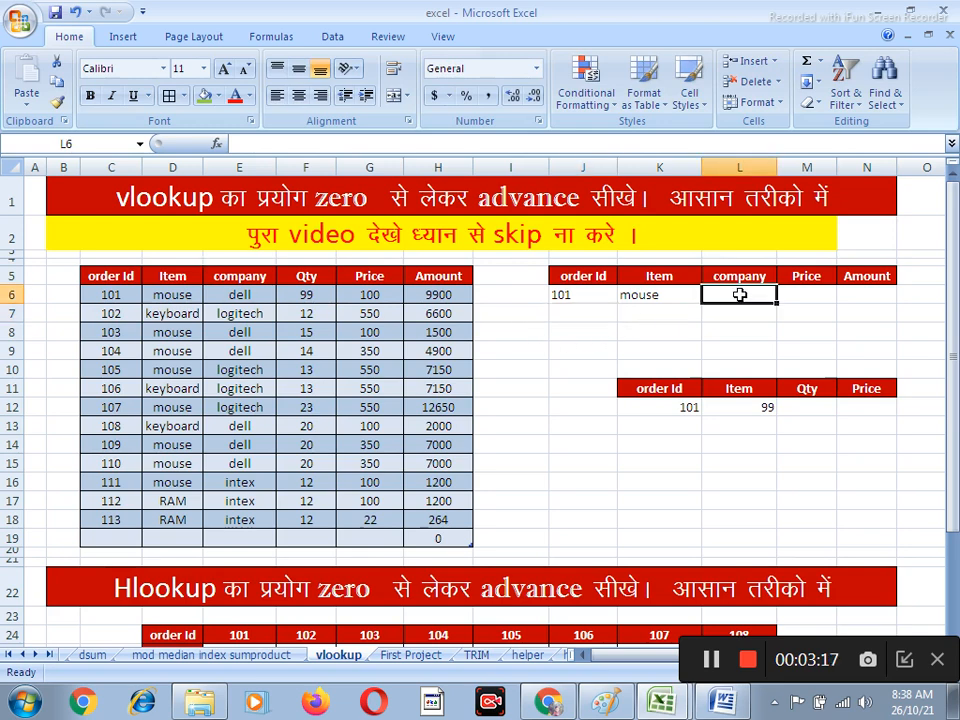
type("=")
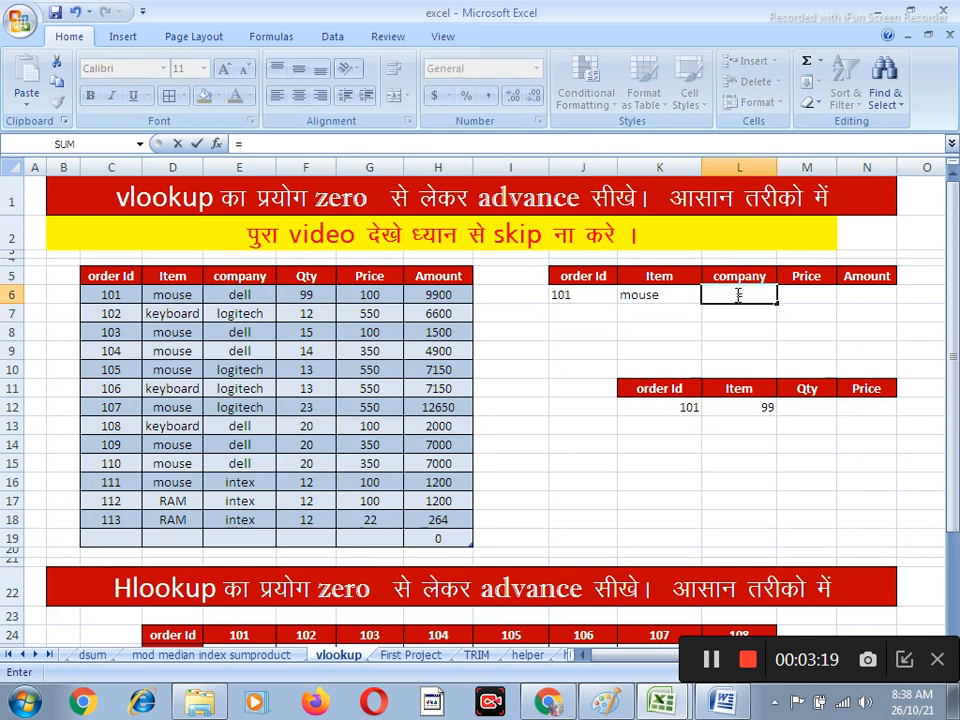
type("vlooku")
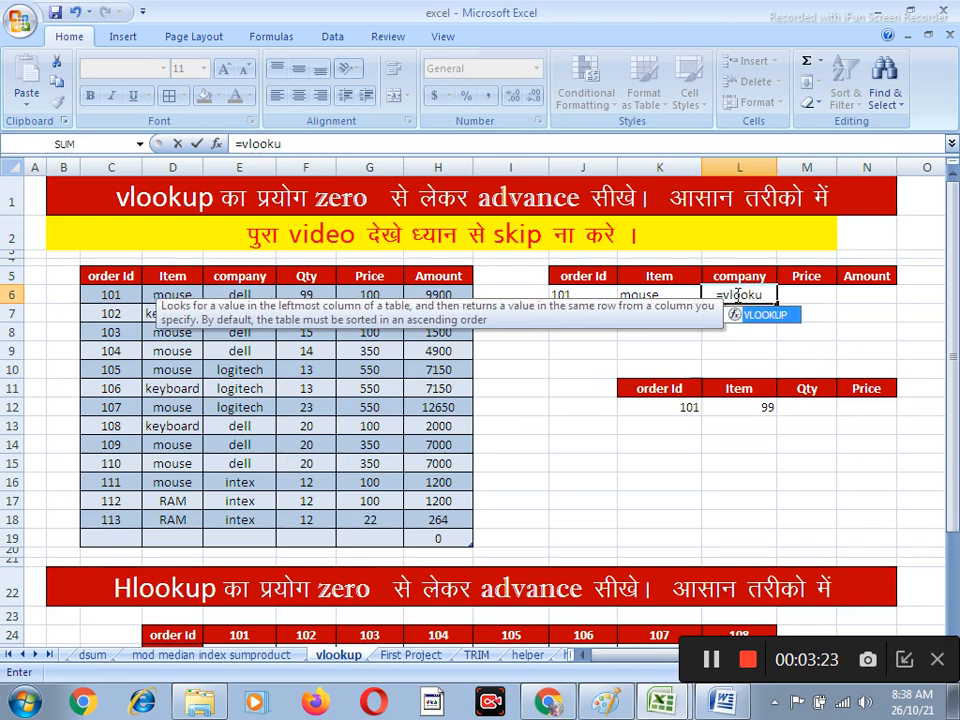
key("Escape")
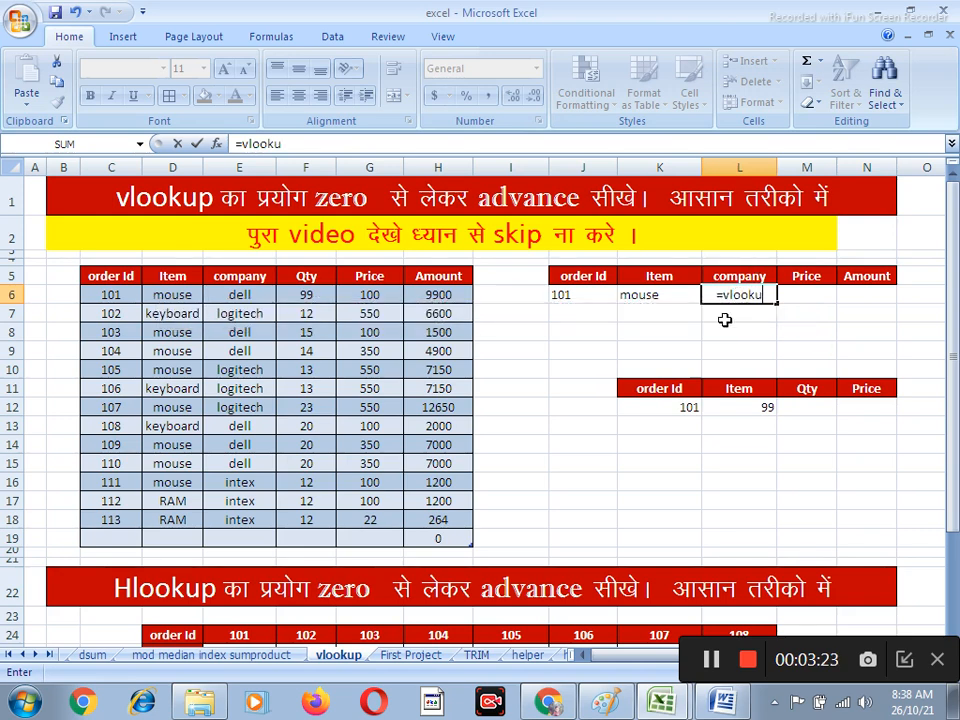
key("Escape")
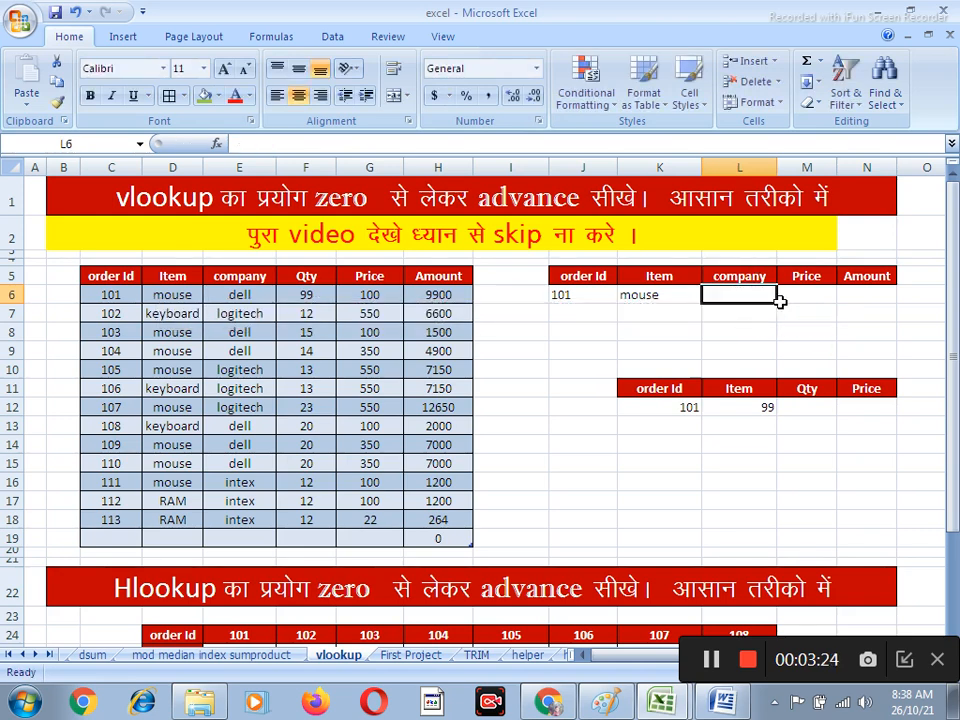
Make the lookup value in K6's Item formula absolute as $J$6 and fill the formula across to N6
left_click(650, 298)
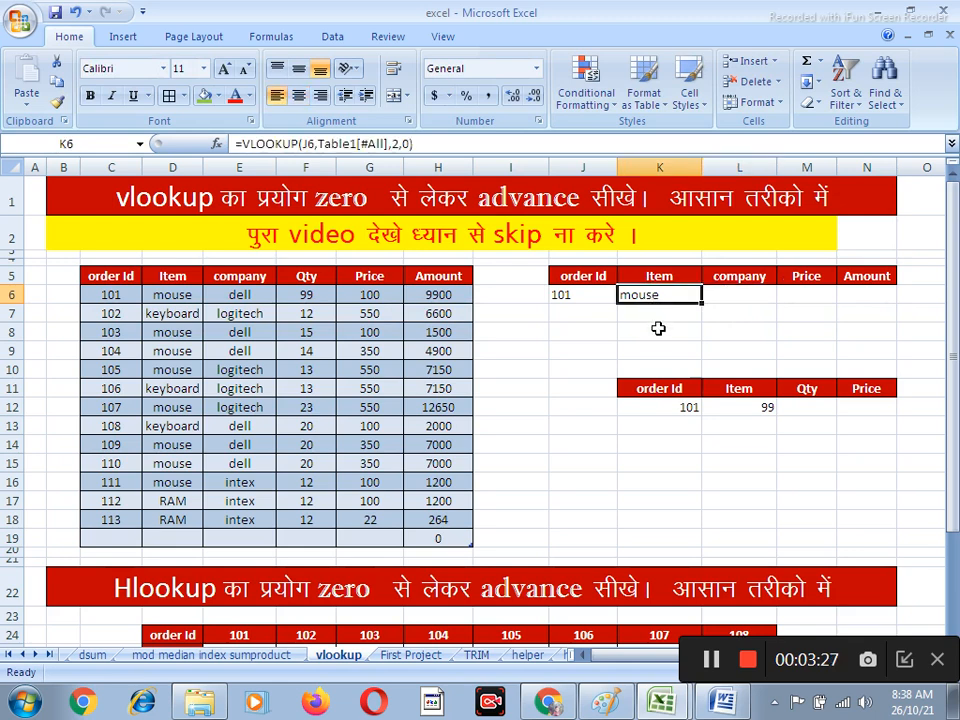
key("F2")
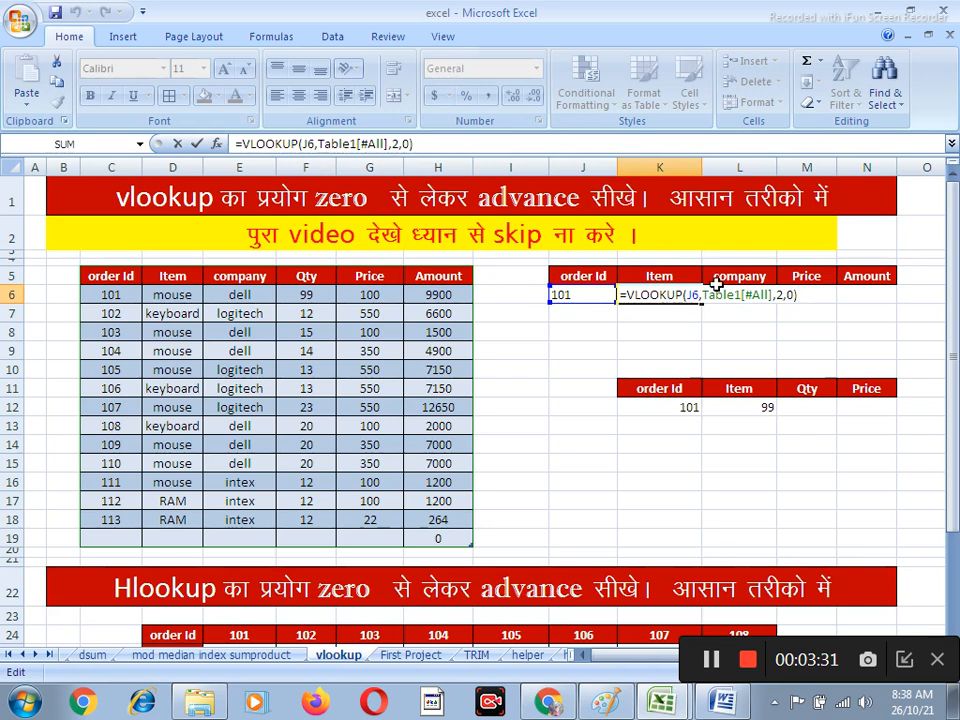
left_click_drag(772, 294, 685, 294)
left_click(771, 294)
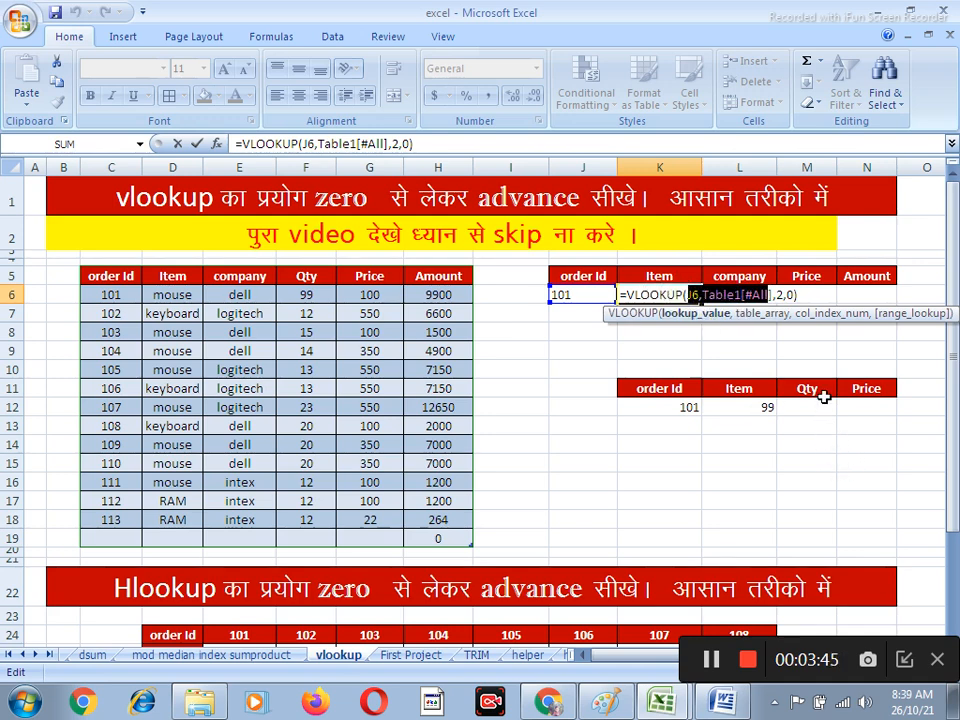
left_click_drag(774, 296, 695, 305)
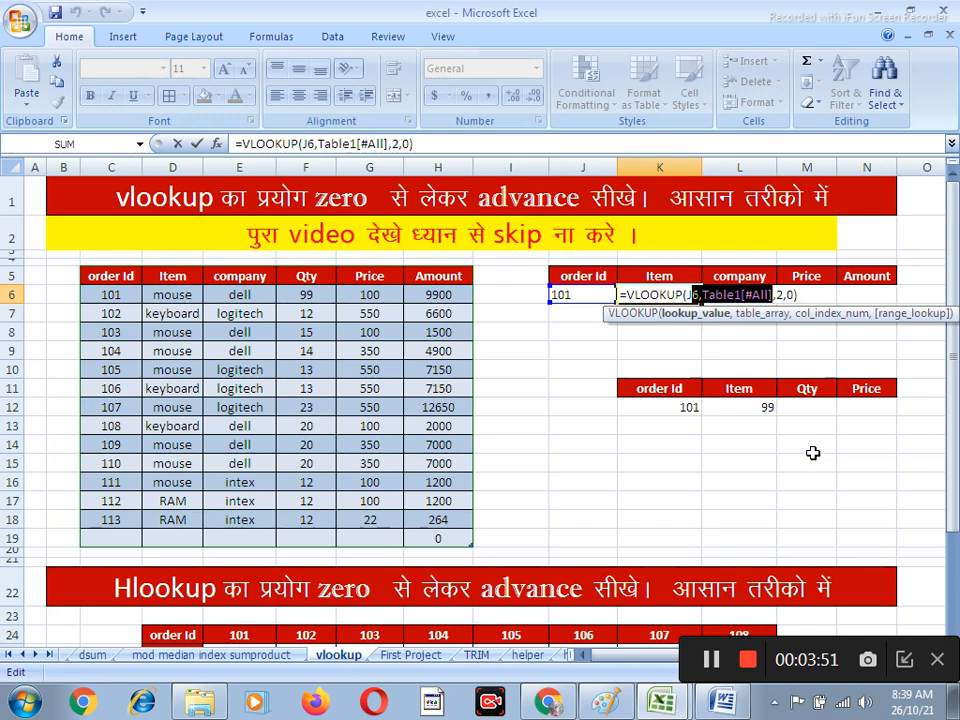
key("F4")
key("Return")
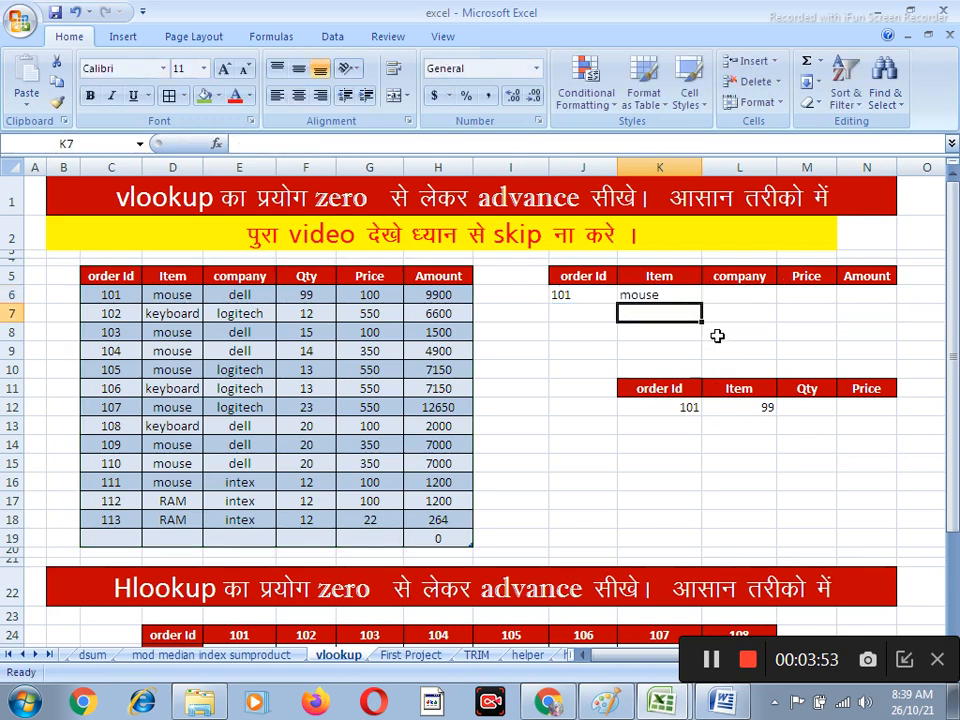
left_click(676, 292)
left_click_drag(701, 299, 883, 300)
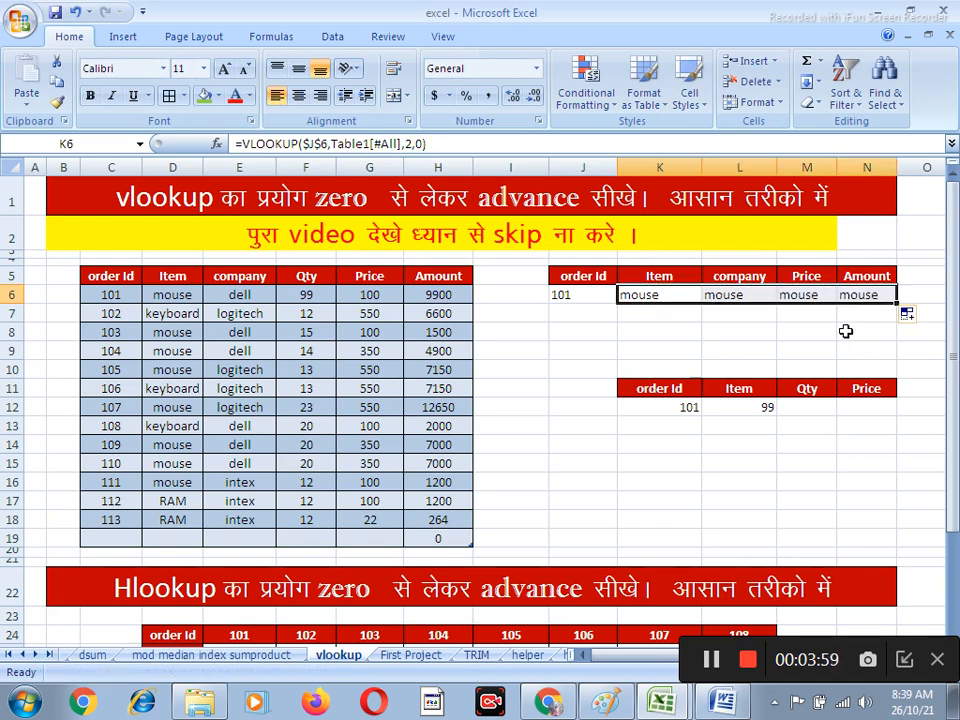
Set the column index of the company lookup formula in L6 to 3
left_click(748, 295)
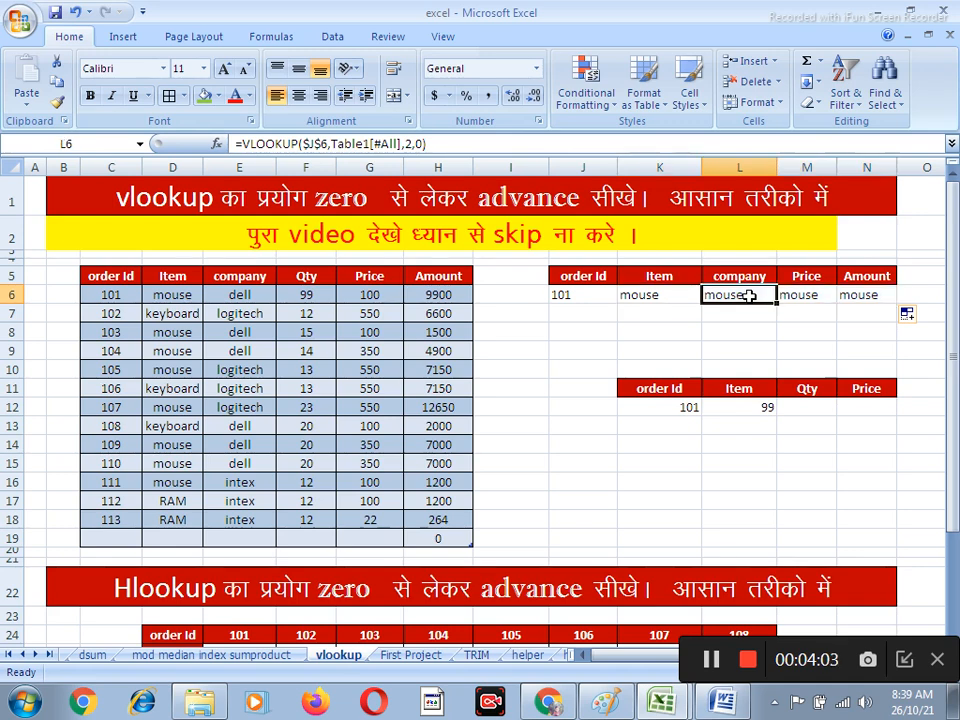
double_click(748, 295)
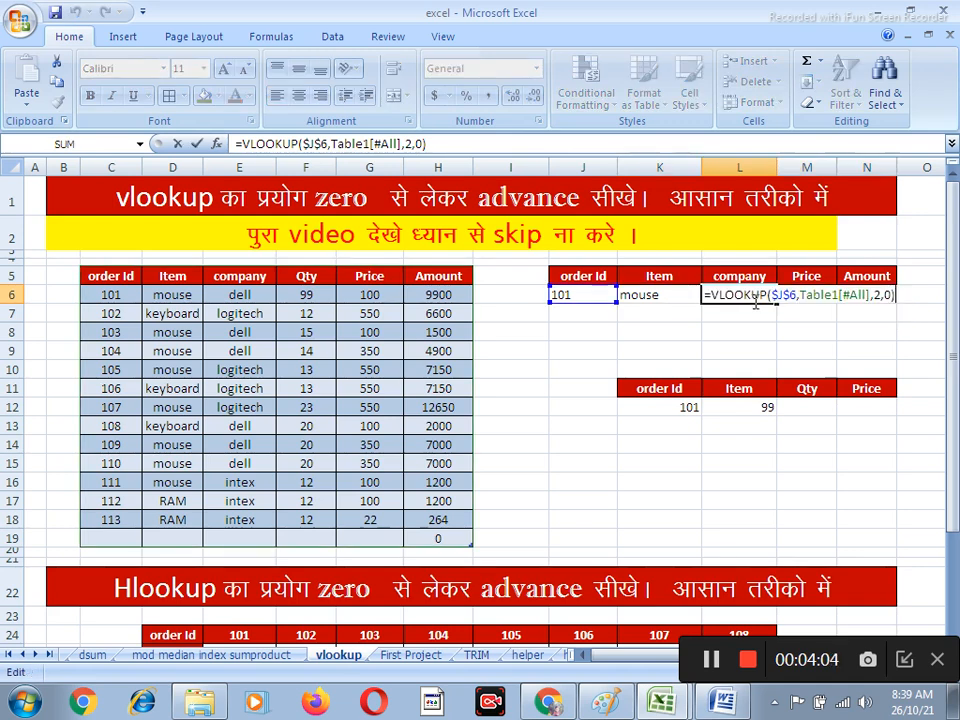
left_click(884, 294)
key("BackSpace")
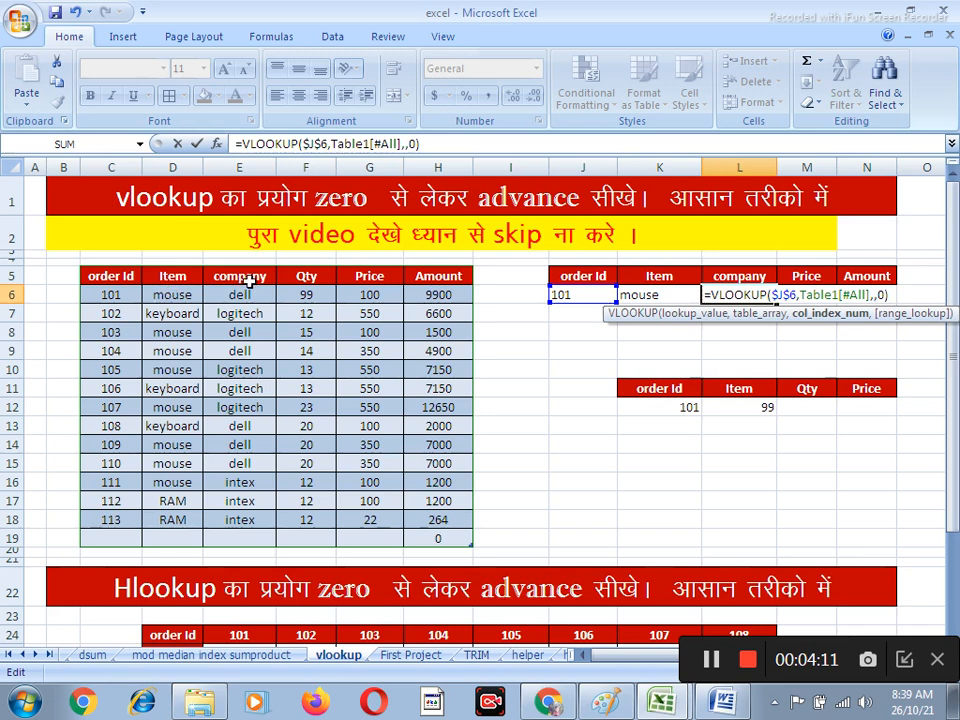
type("3")
key("Return")
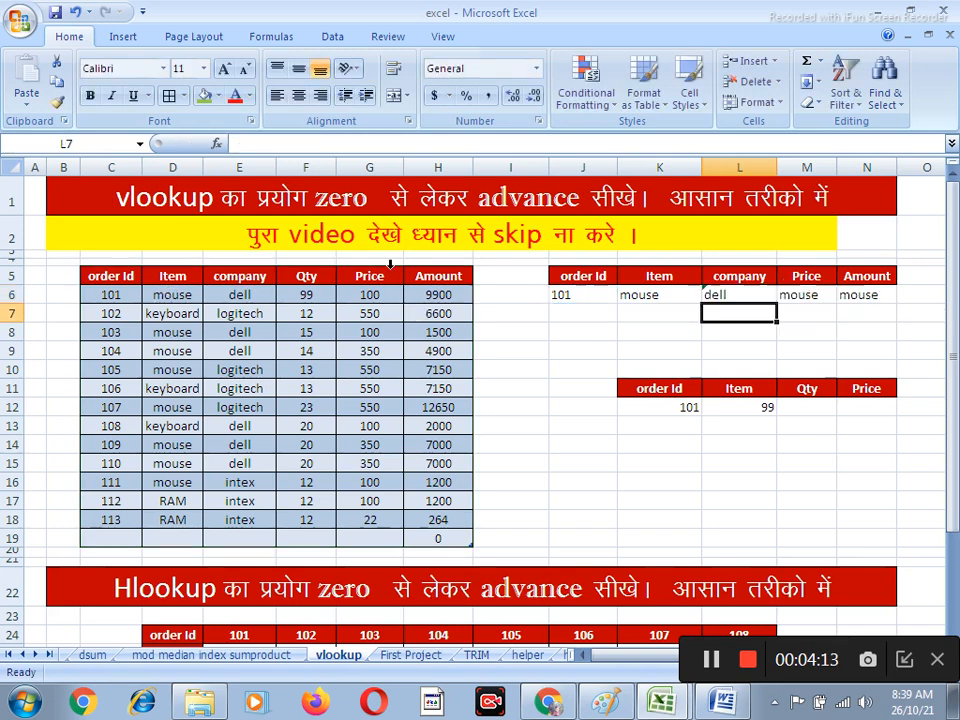
Set the column index of the Price lookup formula in M6 to 5
left_click(806, 296)
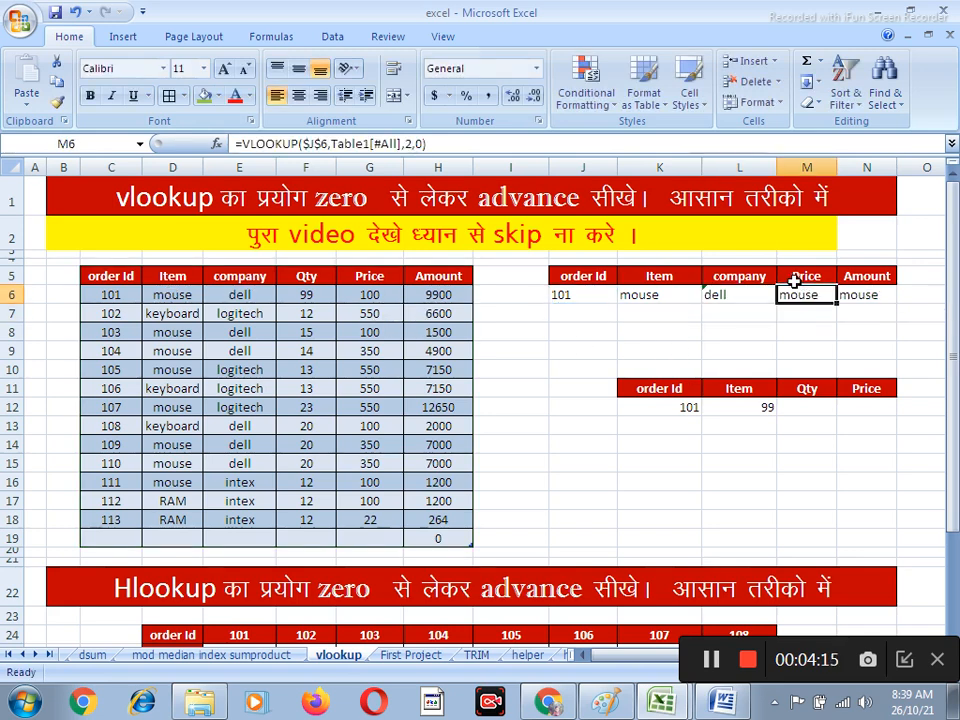
double_click(788, 292)
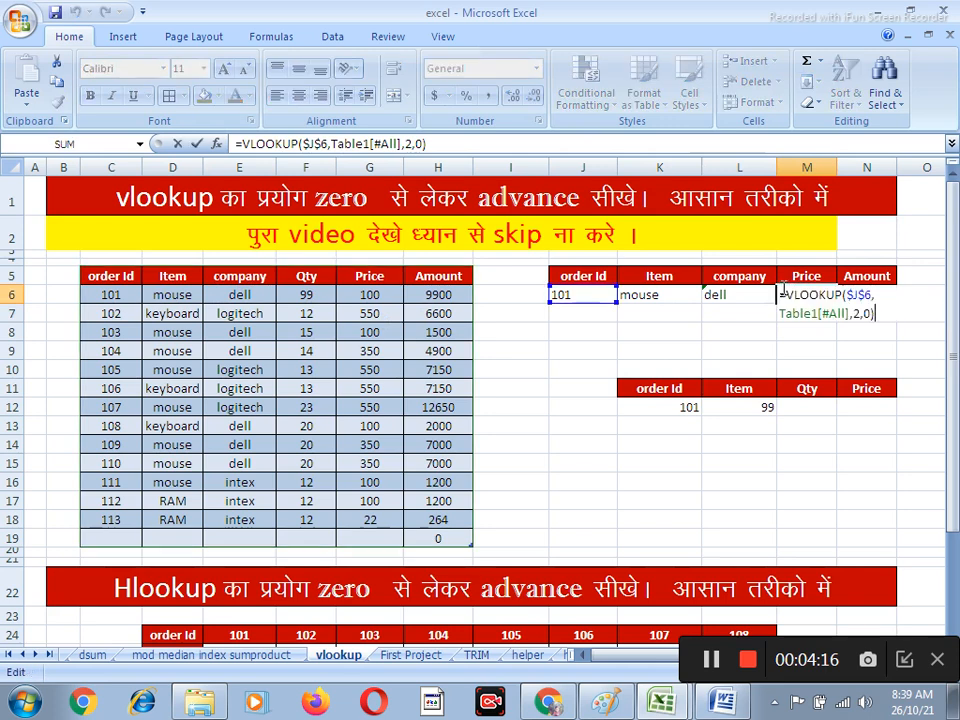
left_click(859, 313)
key("BackSpace")
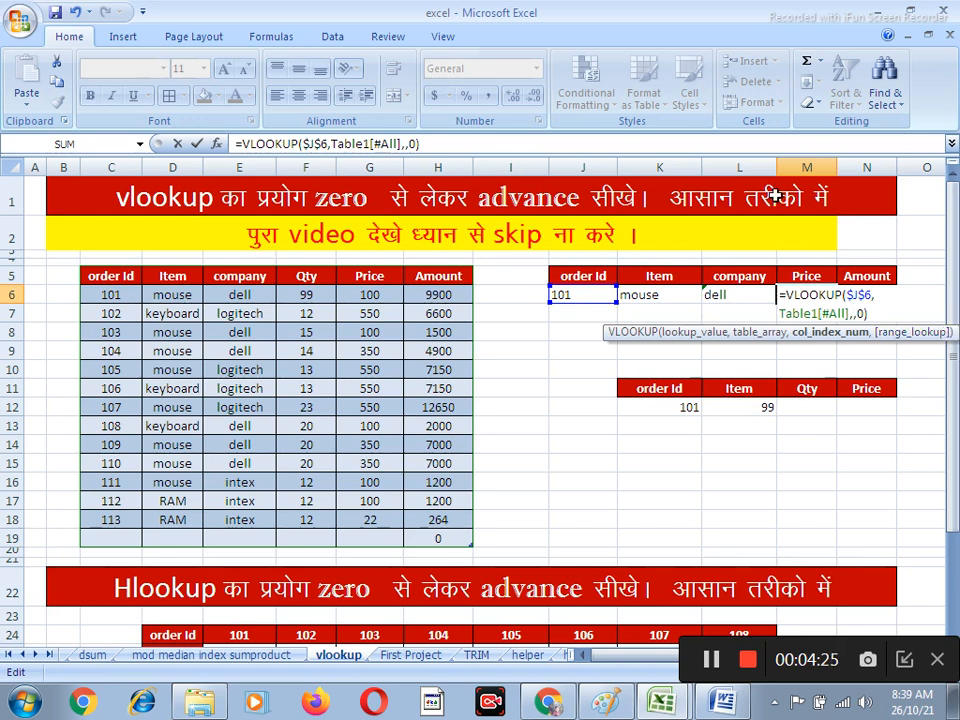
type("5")
key("Return")
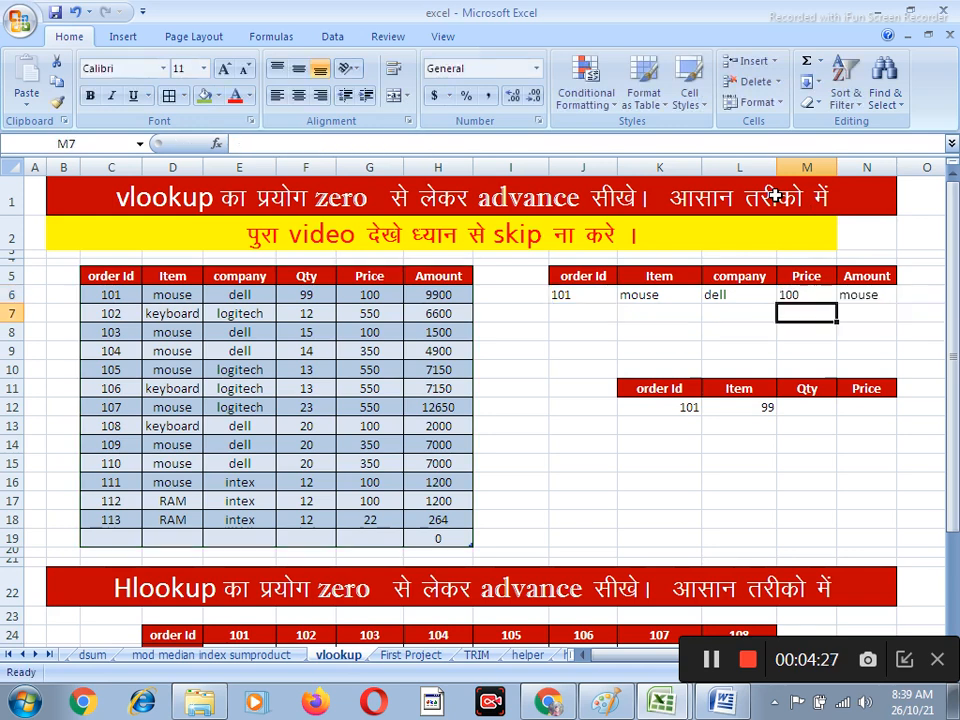
Set the column index of the Amount lookup formula in N6 to 6
left_click(882, 293)
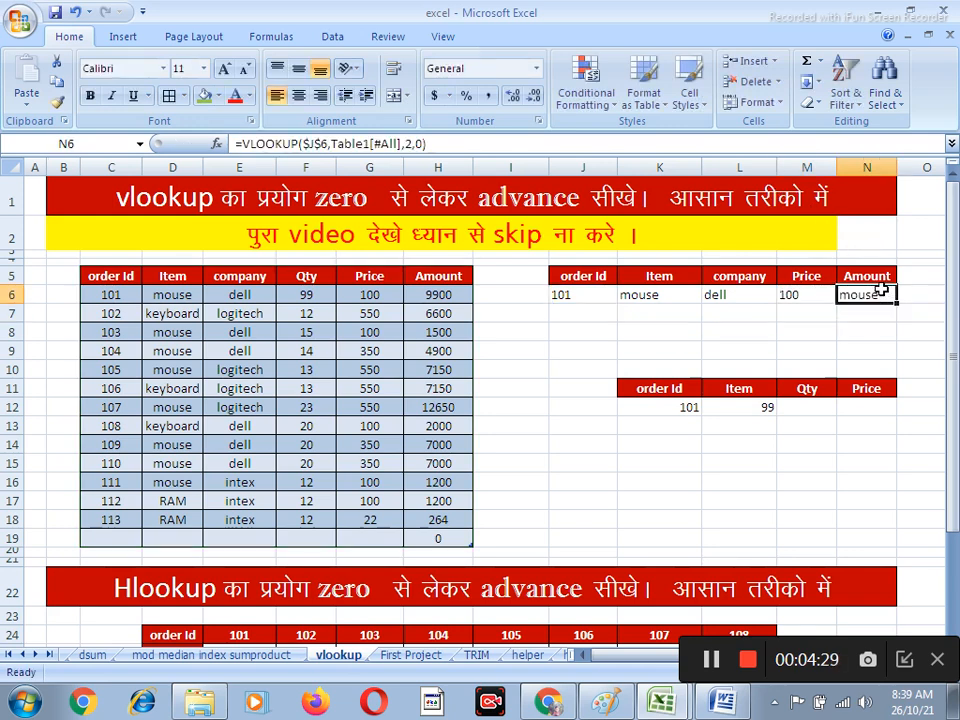
double_click(882, 293)
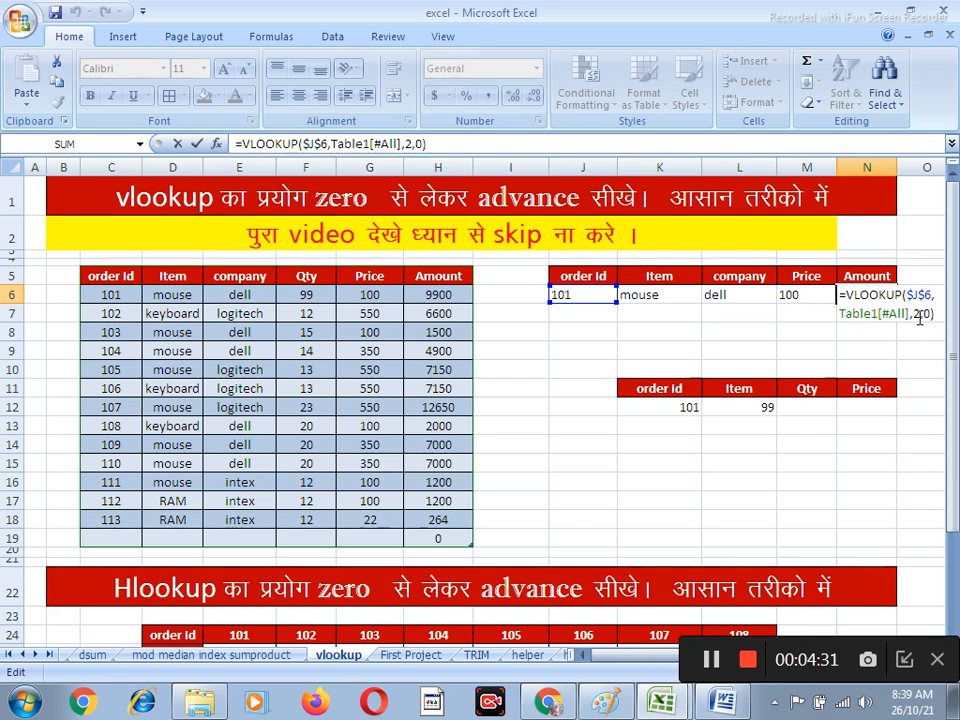
left_click(920, 315)
key("BackSpace")
type("6")
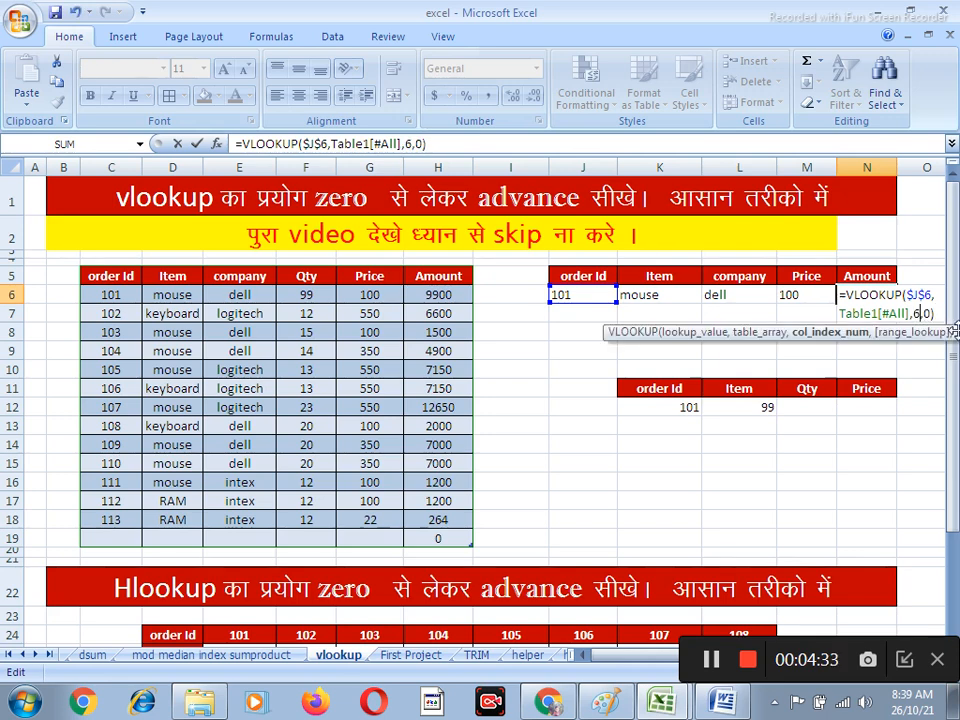
key("Return")
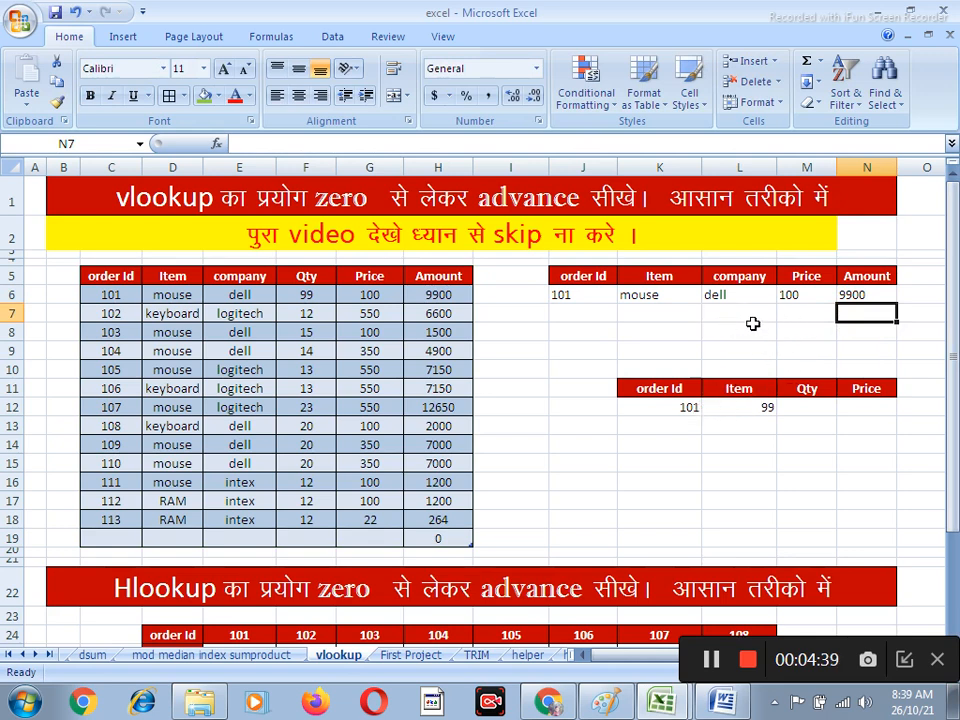
Replace the Amount formula in N6 with a new VLOOKUP of J6 in C5:H18 that returns column 6
left_click(864, 295)
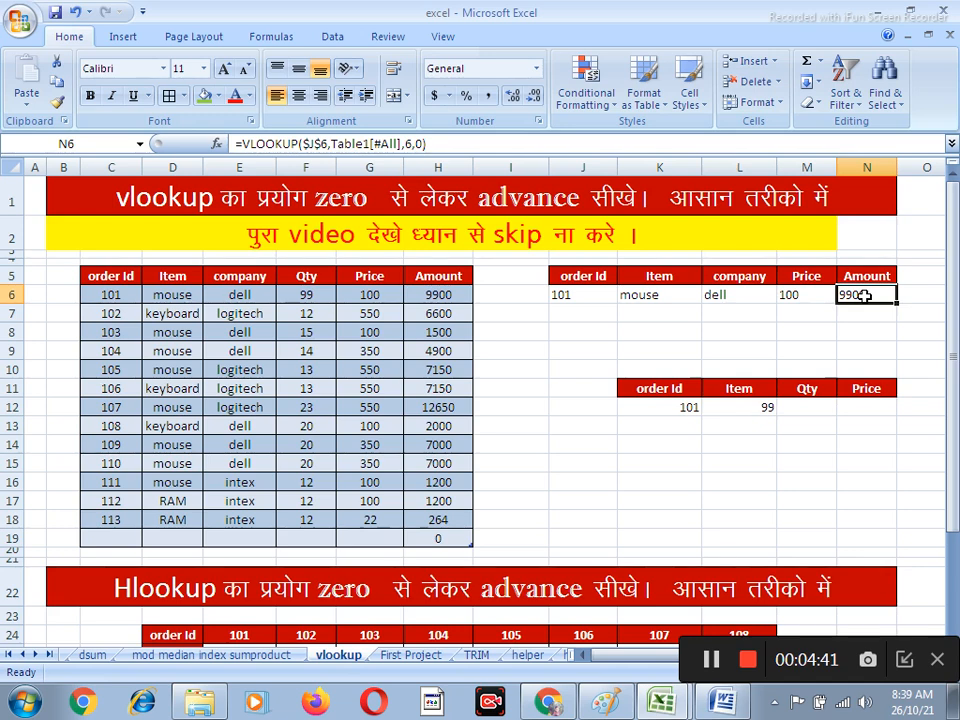
type("=vlookup")
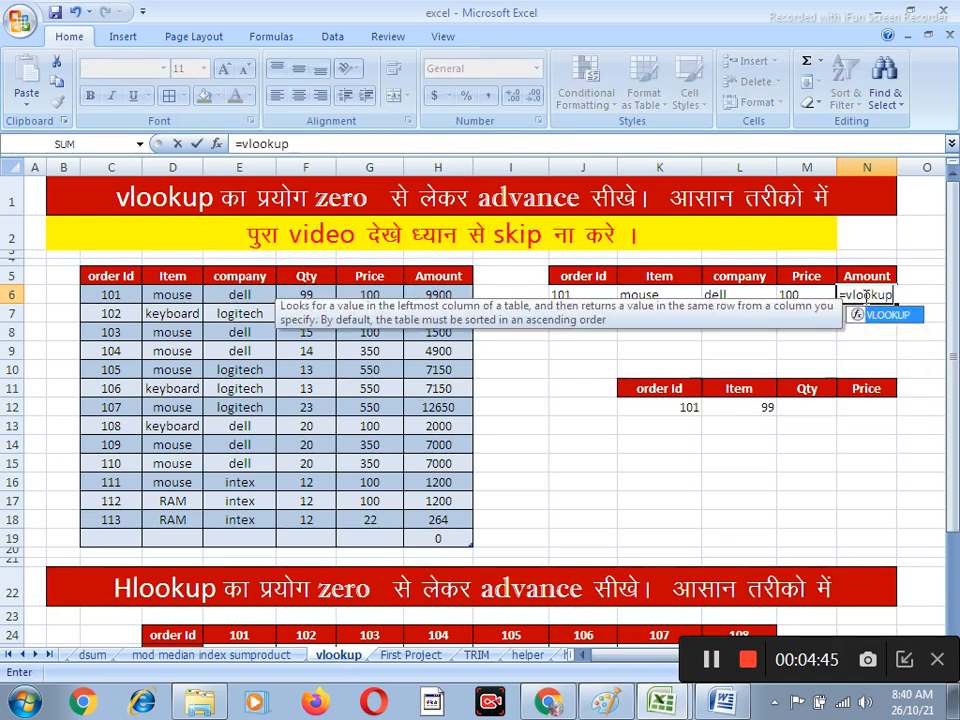
type("(")
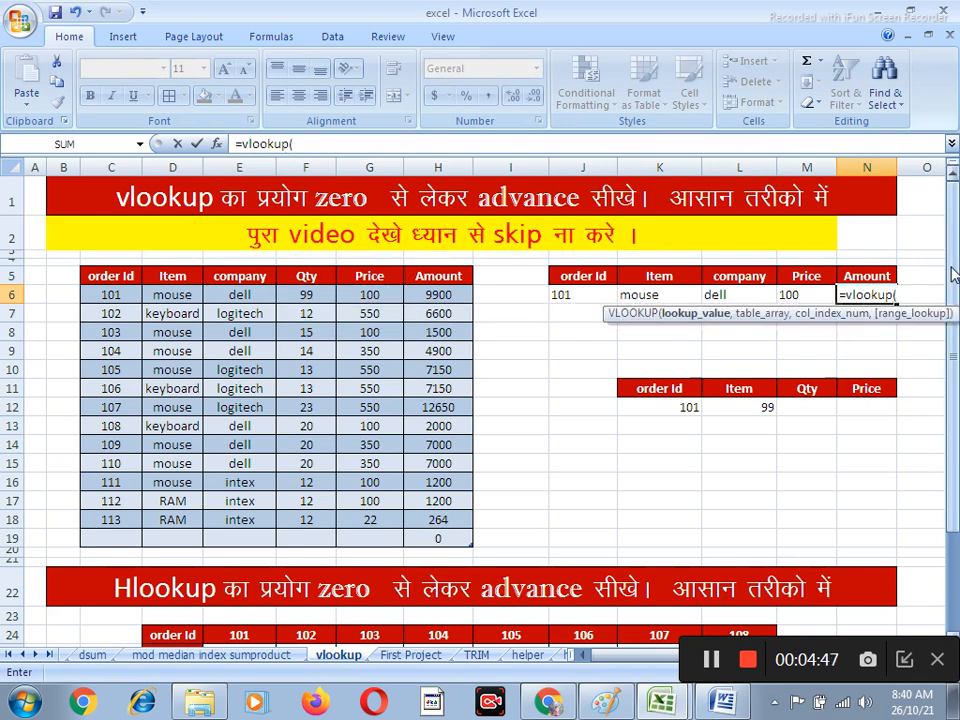
left_click(594, 292)
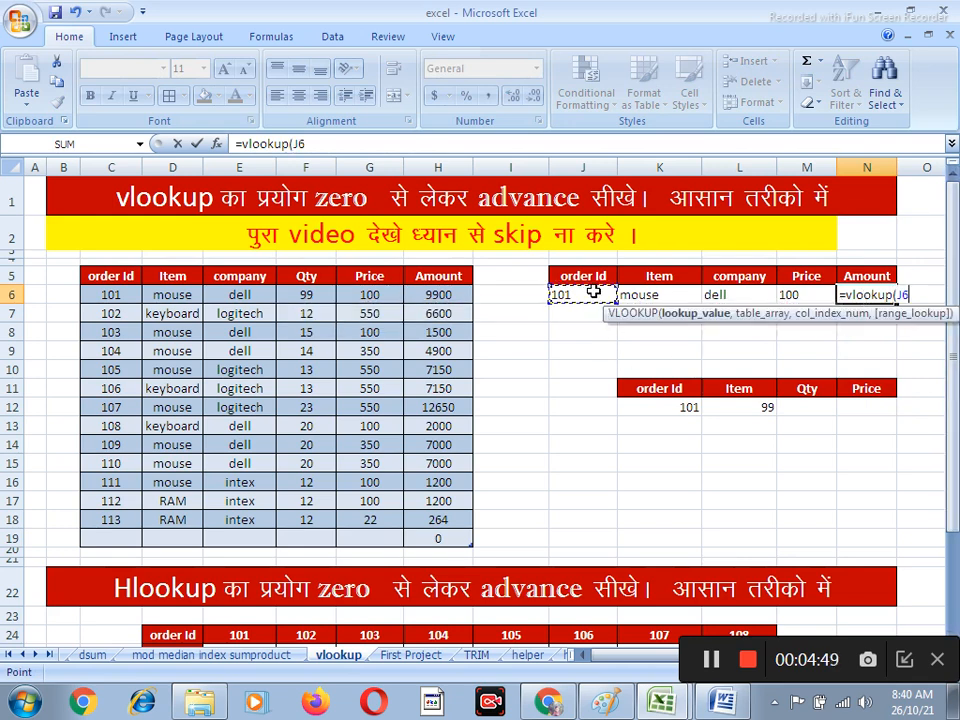
type(",")
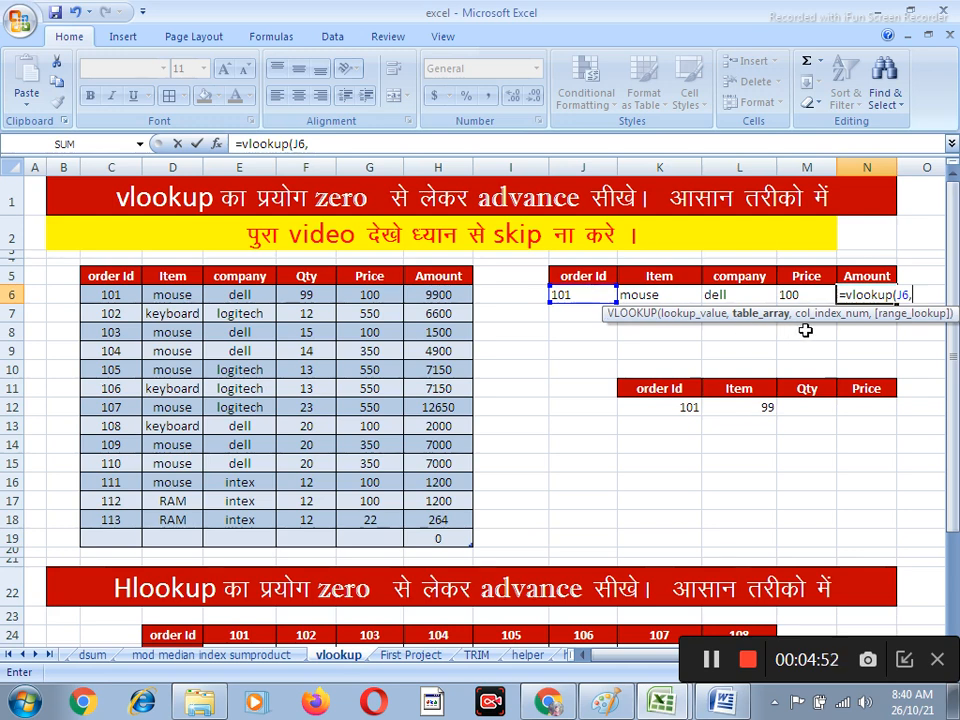
left_click_drag(90, 276, 456, 519)
type(",")
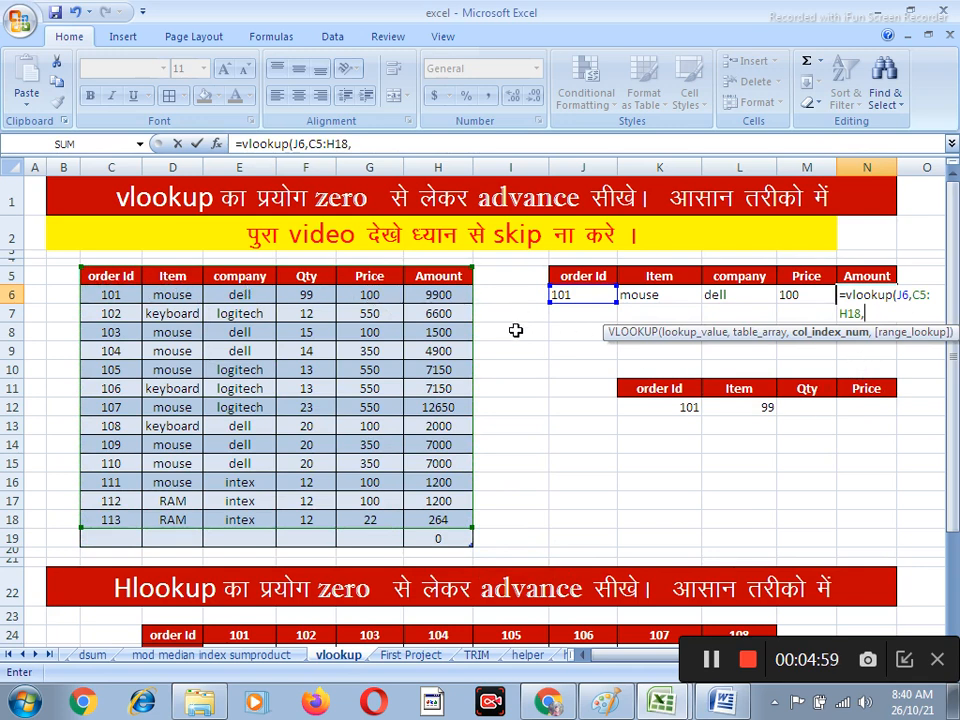
type("6")
type(",0")
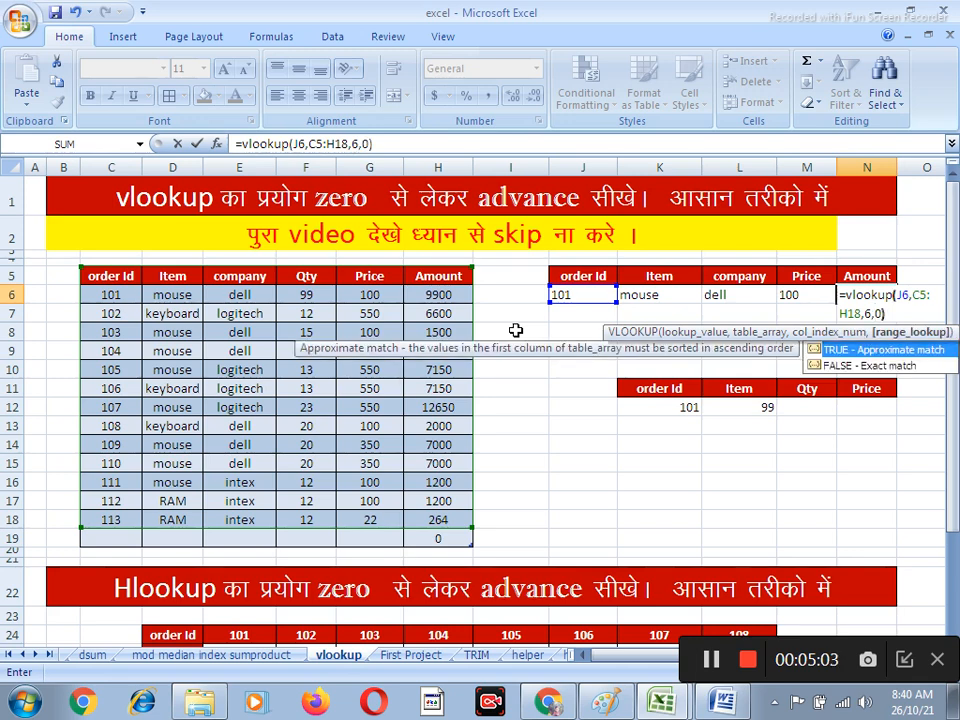
key("Return")
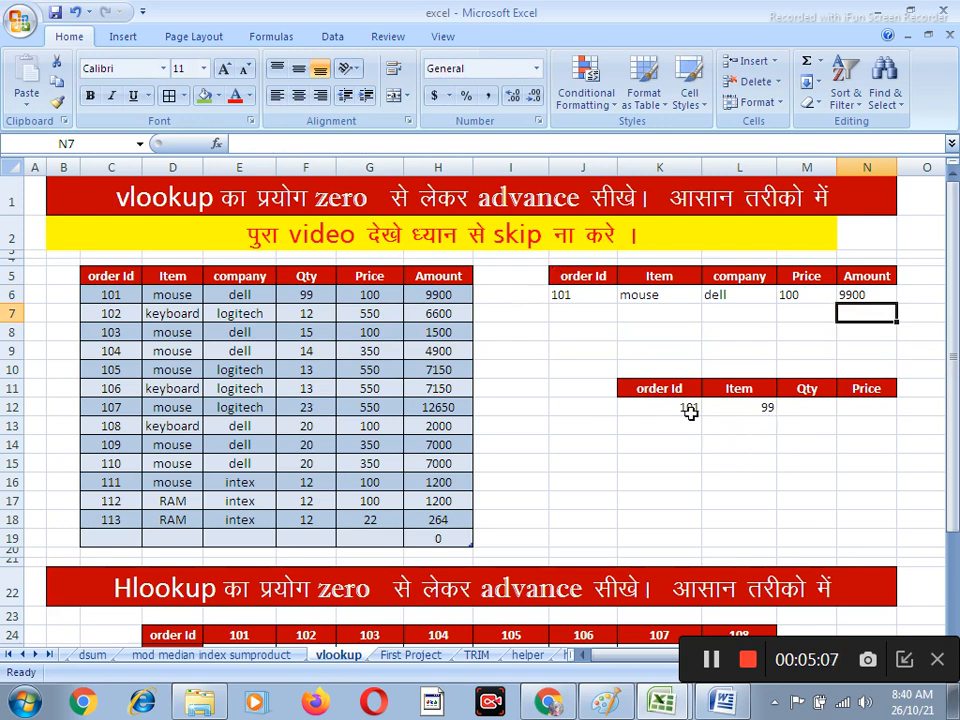
Clear the value under Item in cell L12 of the lower lookup table
left_click(756, 404)
key("Delete")
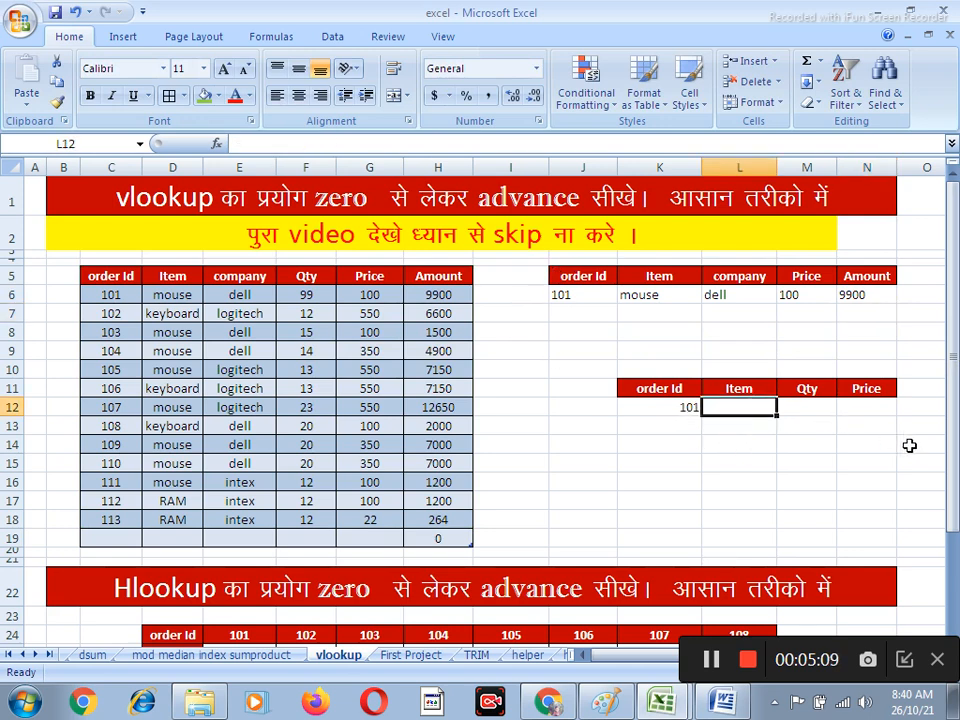
left_click(845, 460)
Copy the Item formula =VLOOKUP($J$6,Table1[#All],2,0) from K6 into L12 of the lower lookup table
left_click(570, 293)
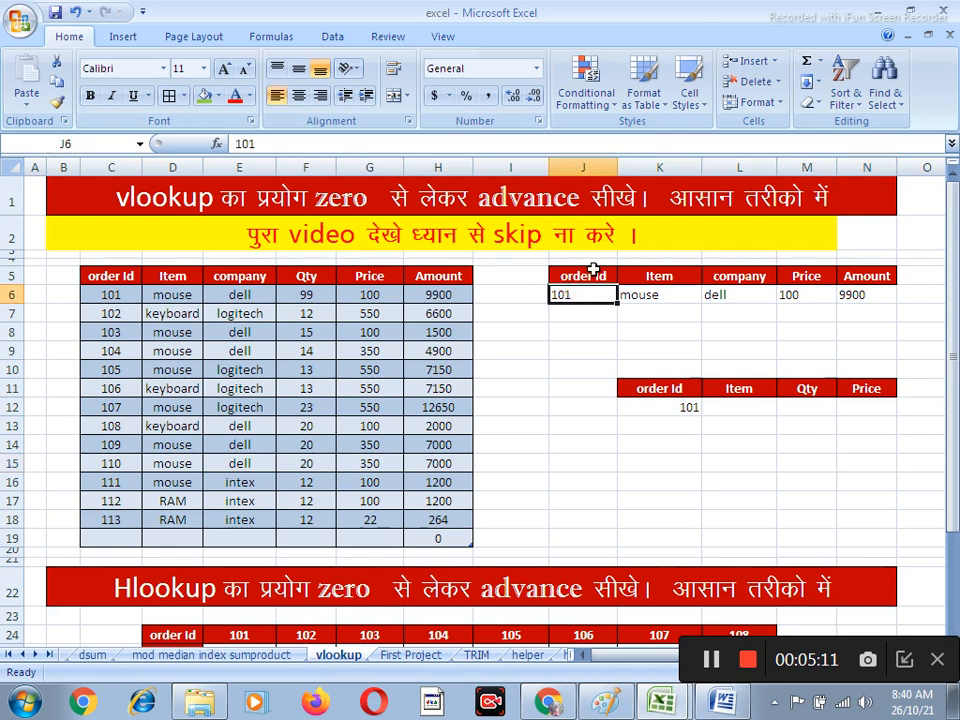
left_click(643, 295)
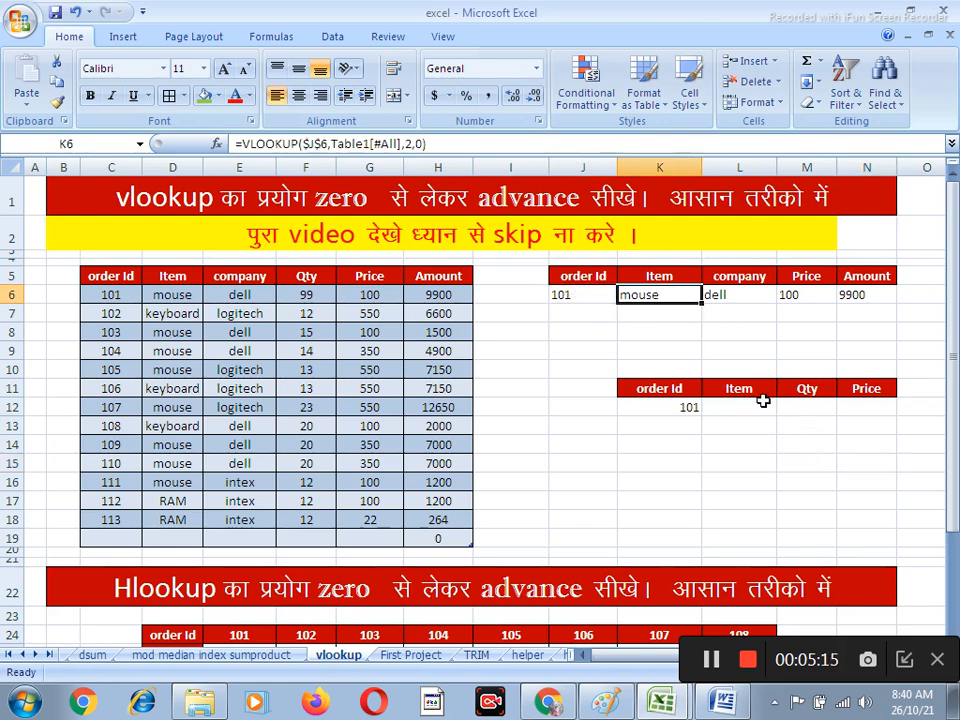
left_click_drag(440, 143, 230, 152)
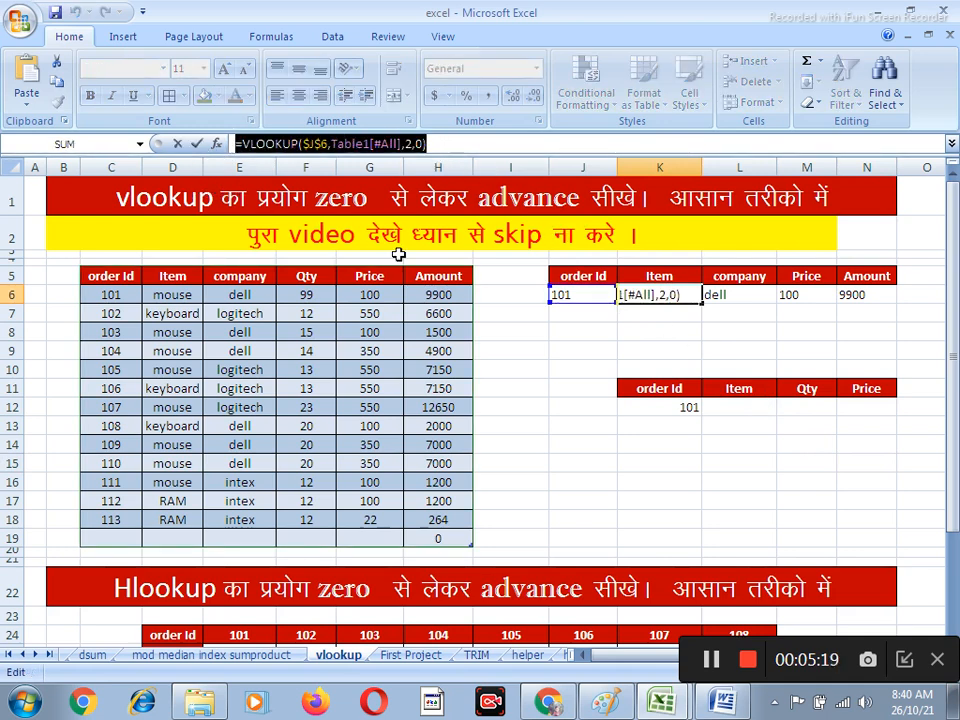
left_click(743, 403)
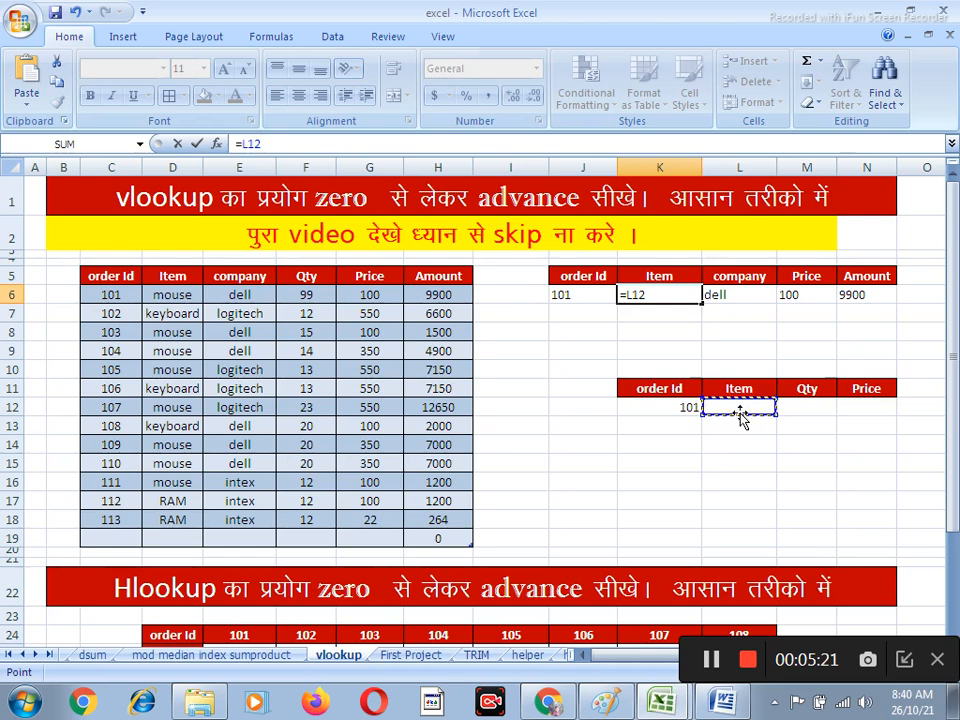
key("Escape")
left_click(734, 405)
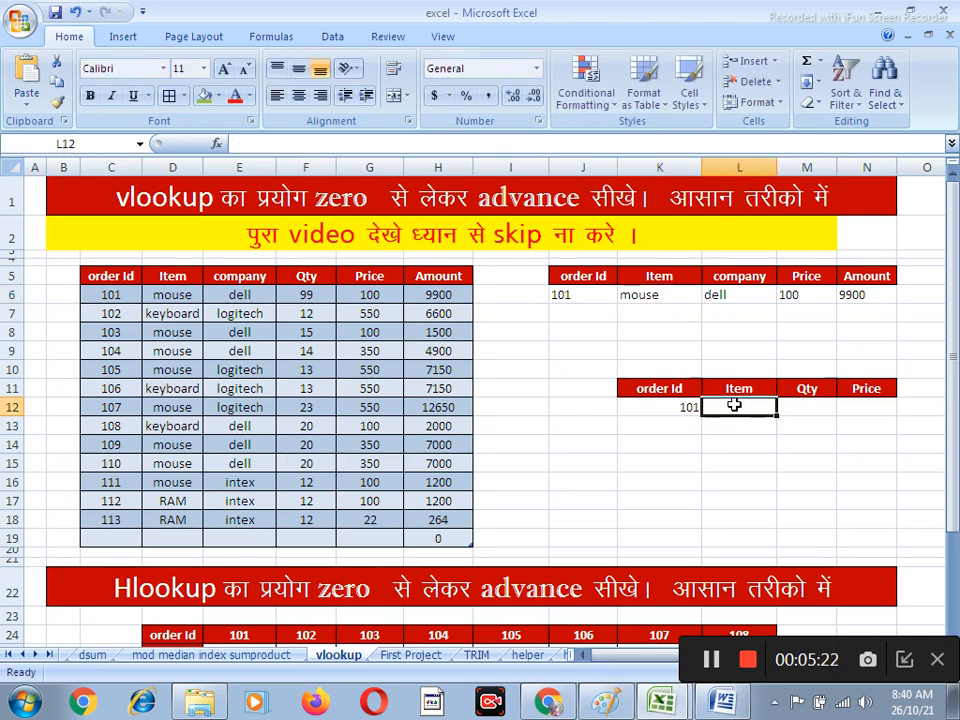
left_click(300, 141)
key("ctrl+v")
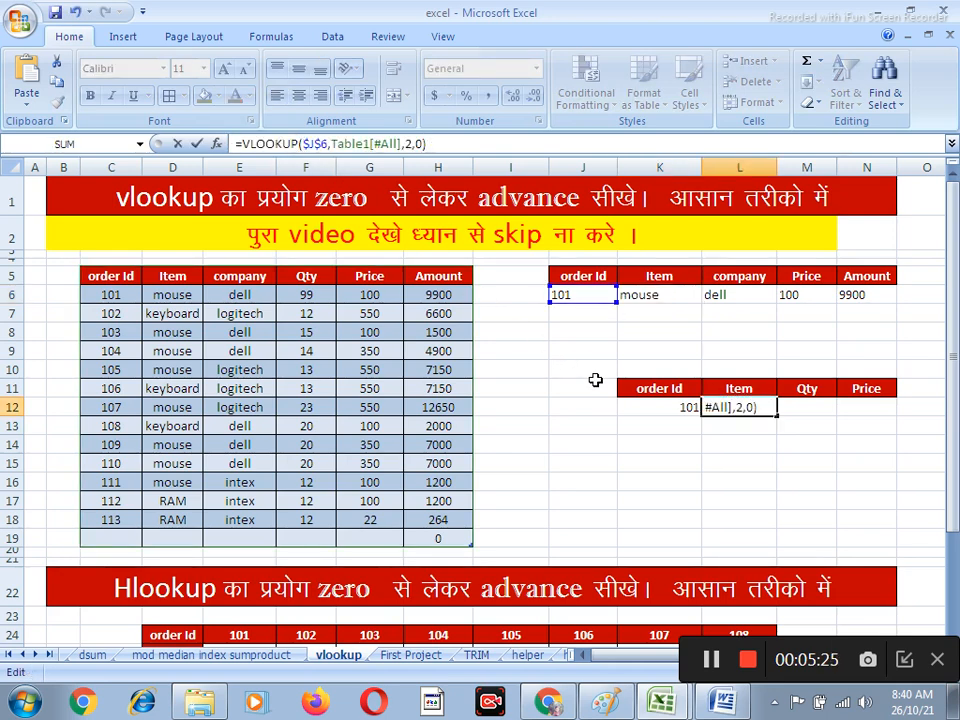
key("Return")
Fill the Item formula from L12 across to the Qty and Price cells M12 and N12
left_click(740, 405)
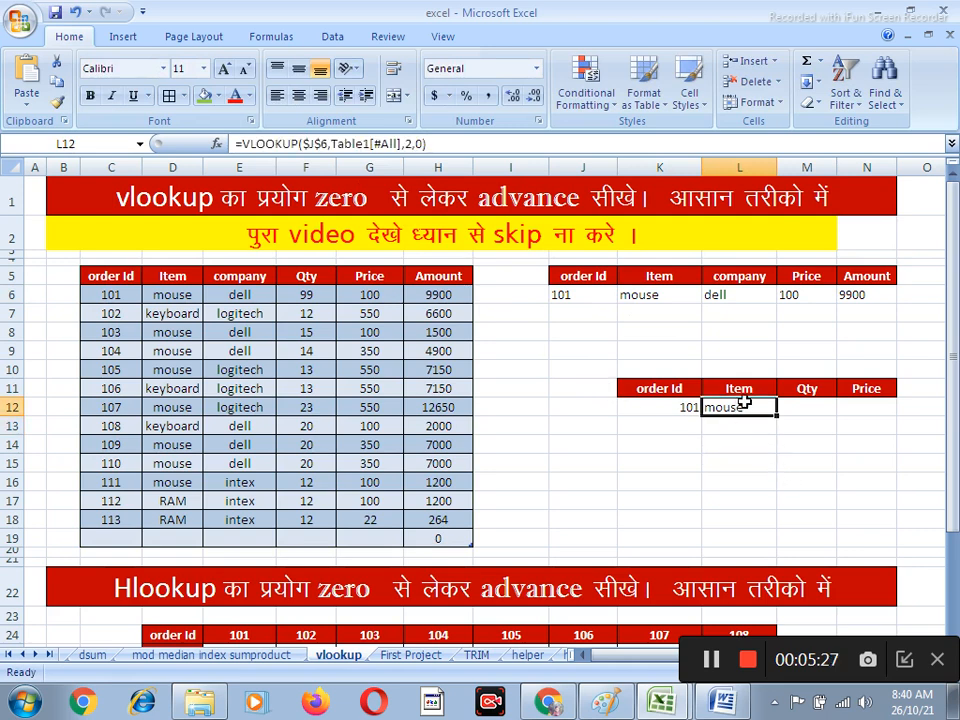
left_click_drag(778, 412, 890, 408)
left_click(866, 462)
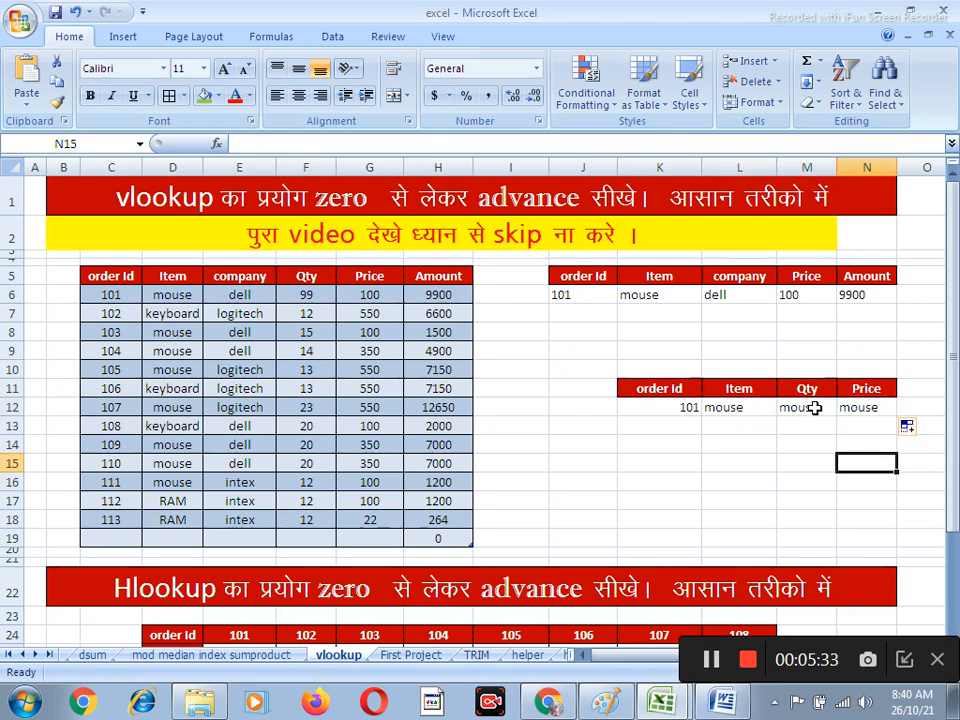
Set the column index of the Qty lookup formula in M12 to 4
left_click(818, 399)
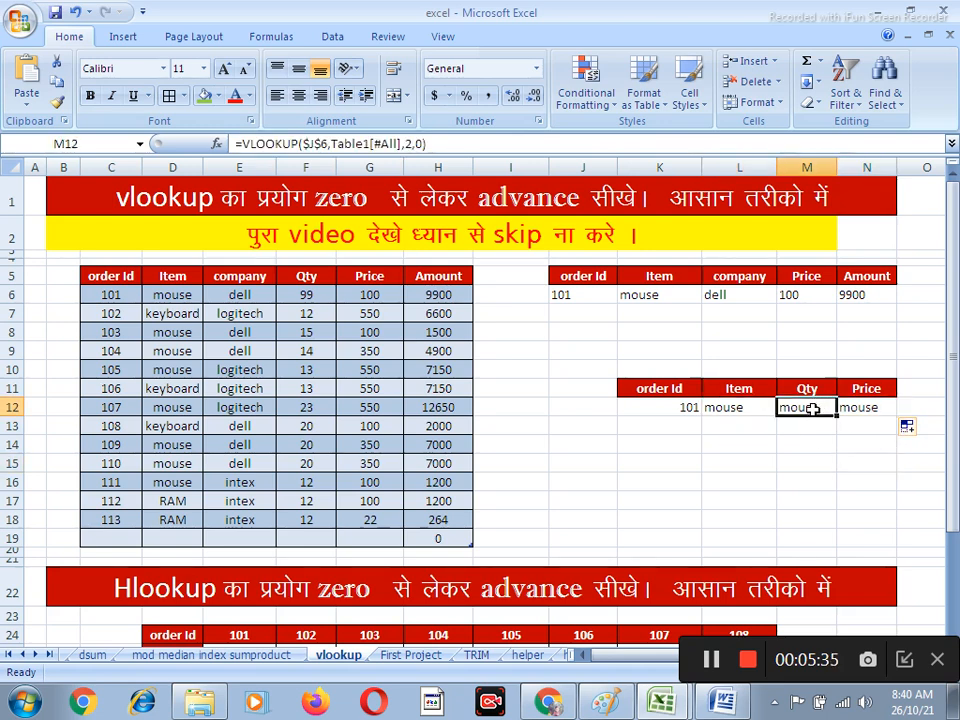
double_click(808, 410)
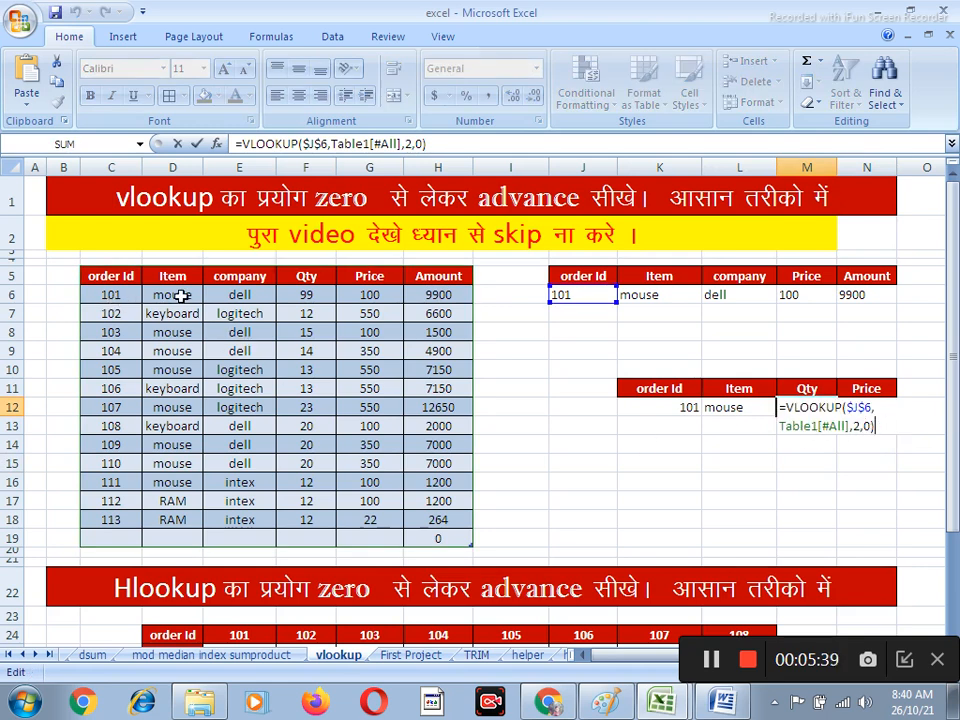
left_click(861, 425)
key("BackSpace")
type("4")
key("Return")
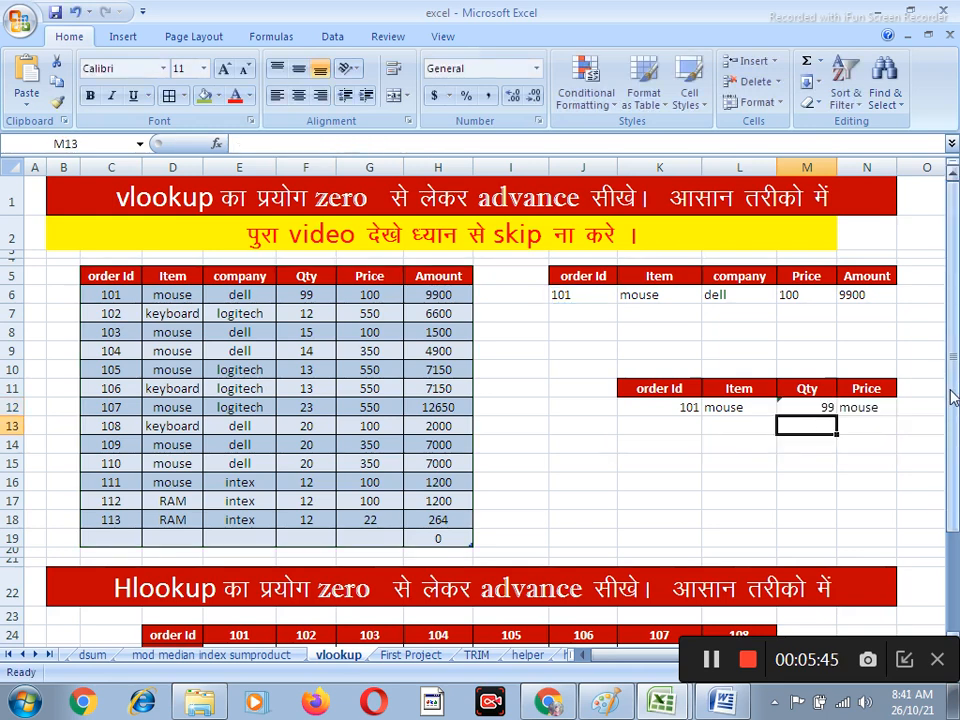
Set the column index of the Price lookup formula in N12 to 5
left_click(876, 405)
key("F2")
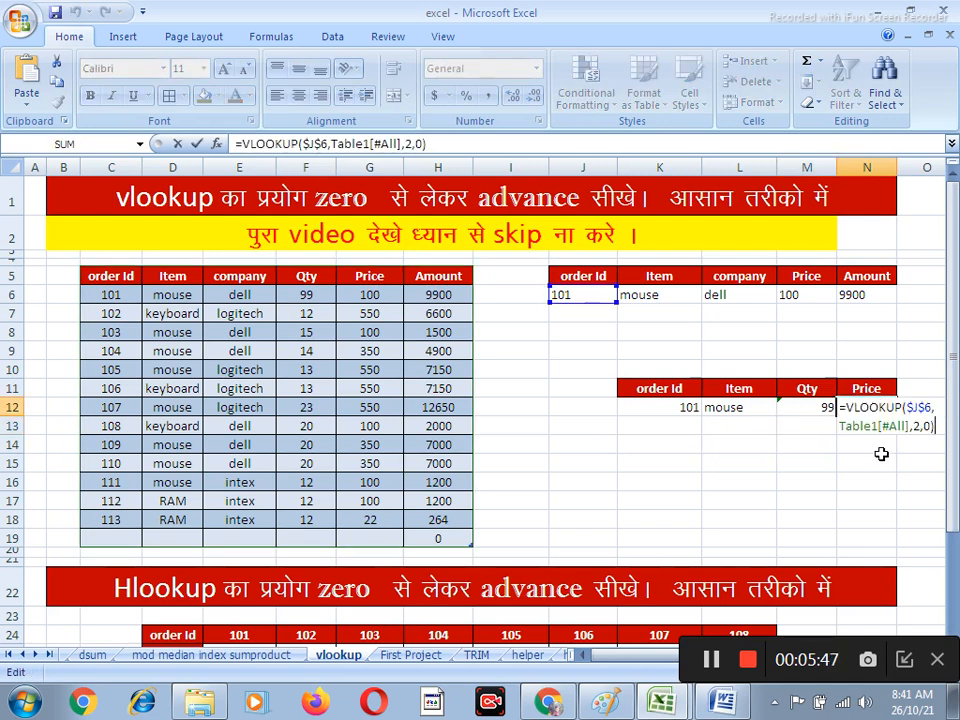
left_click(920, 420)
key("BackSpace")
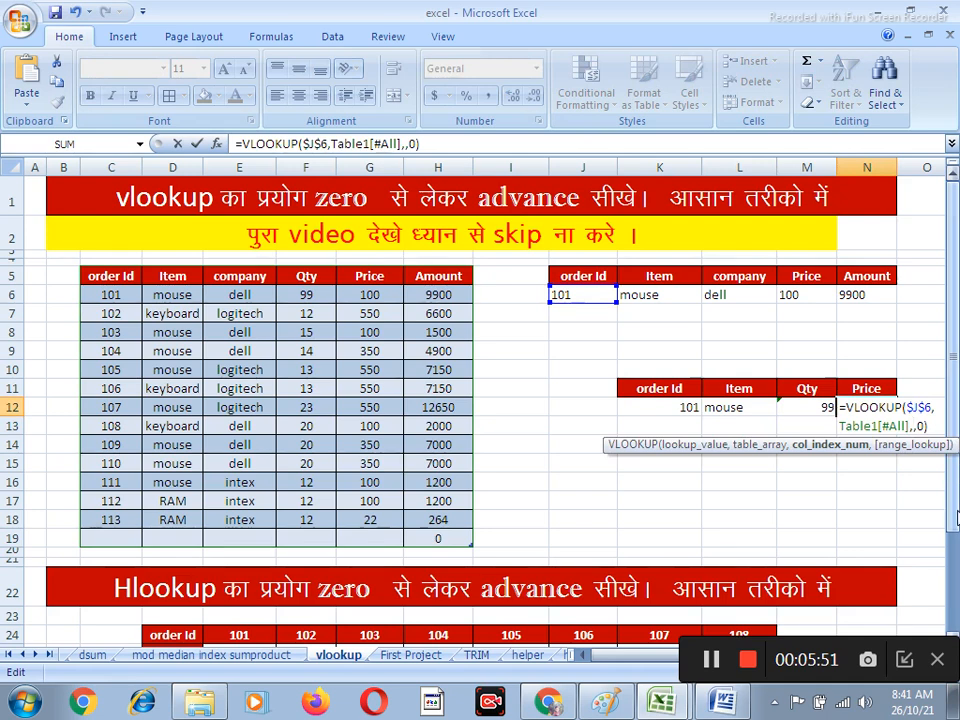
type("5")
key("Return")
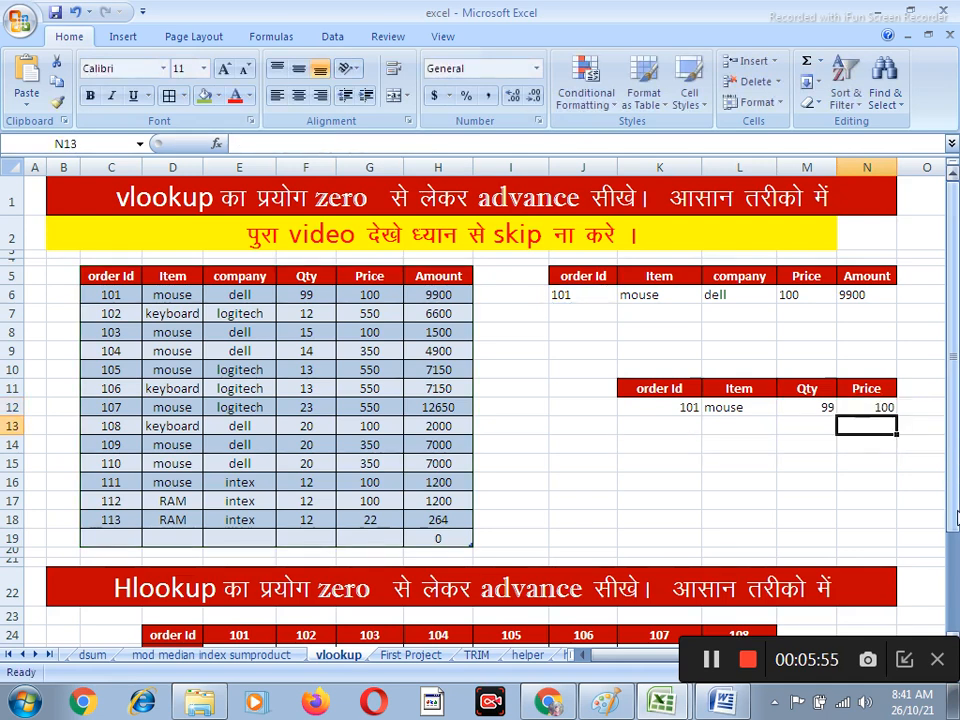
Test the lower lookup table by entering order Id 111 and then 113 in K12
left_click(674, 409)
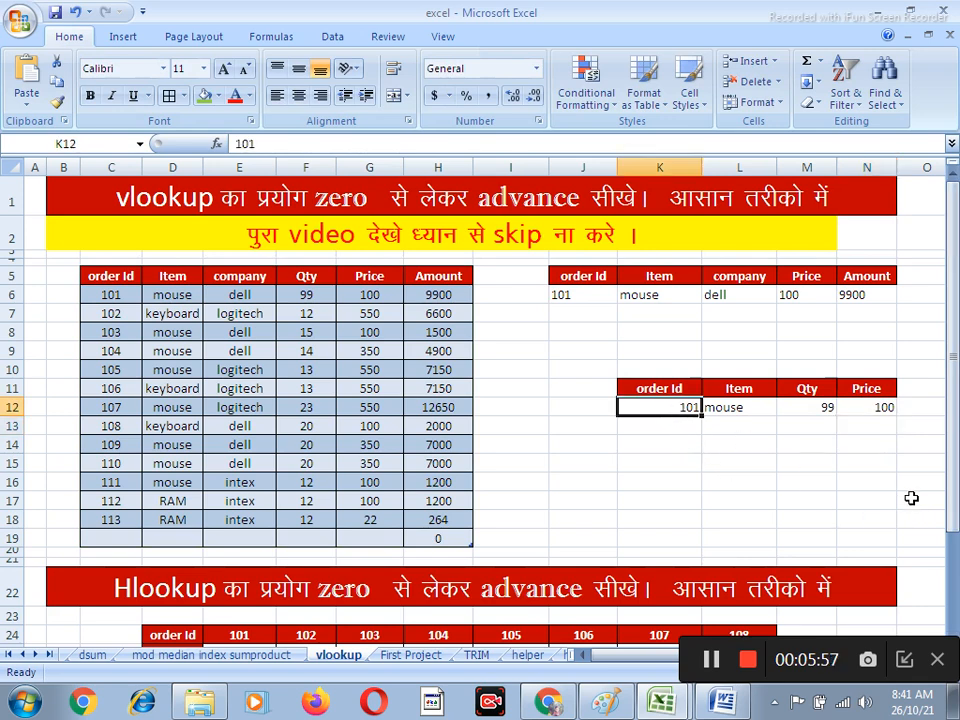
type("111")
key("Return")
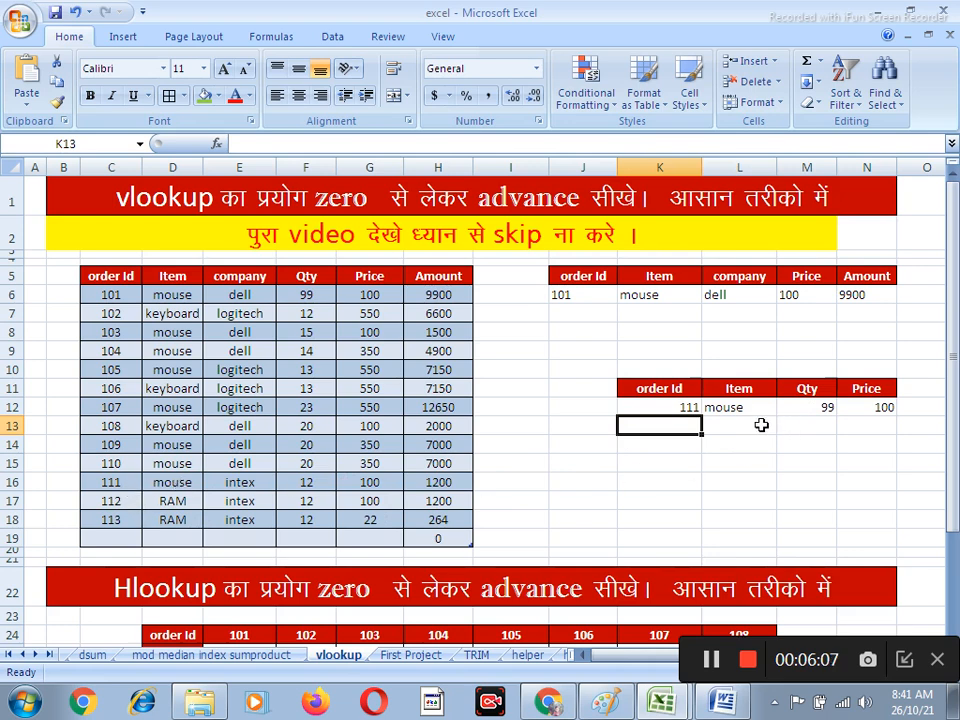
left_click(810, 407)
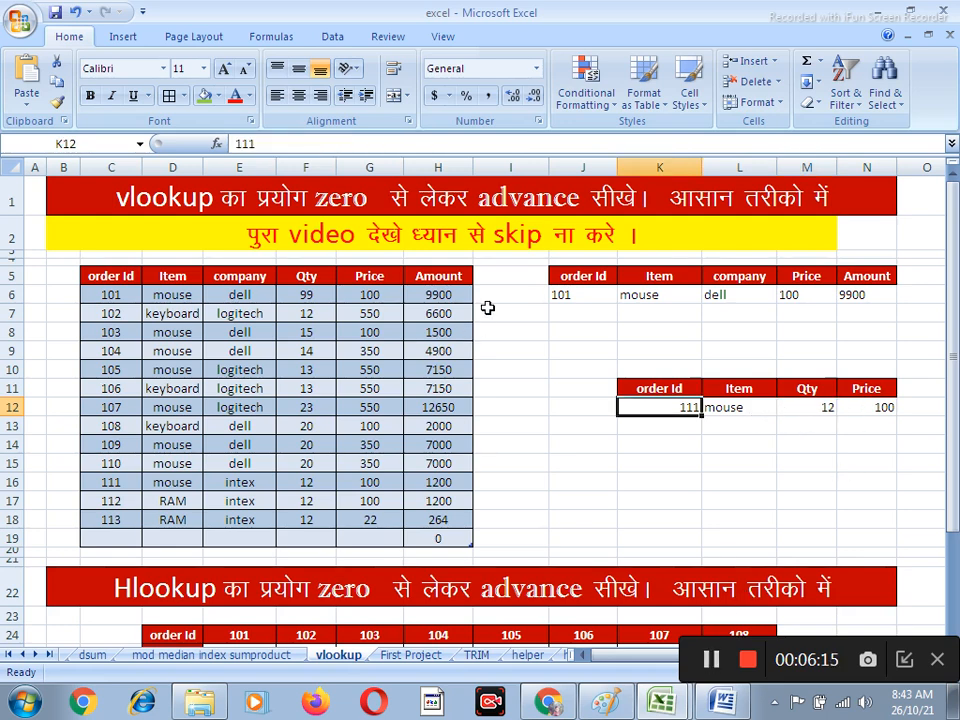
type("11")
key("Return")
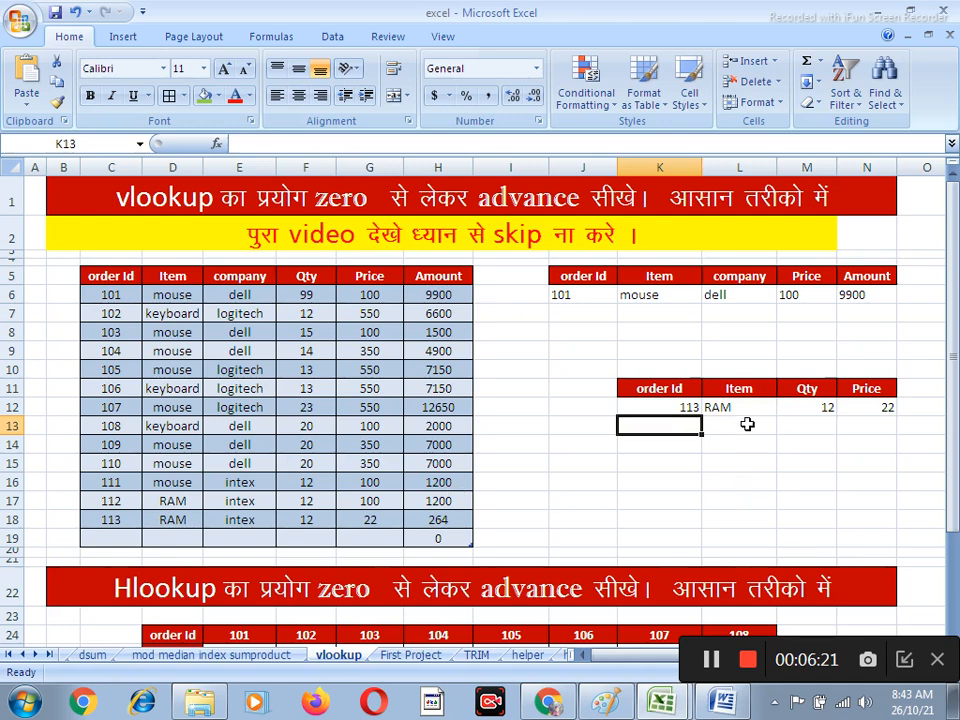
Set the order Id in K12 of the lower lookup table to 110
left_click(665, 408)
type("110")
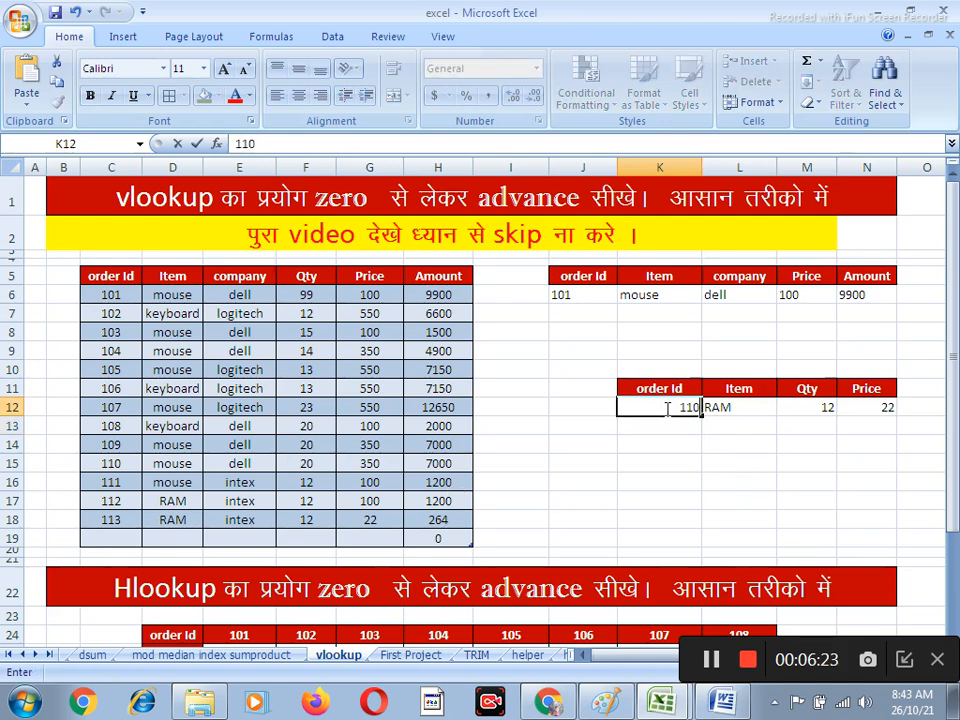
key("Return")
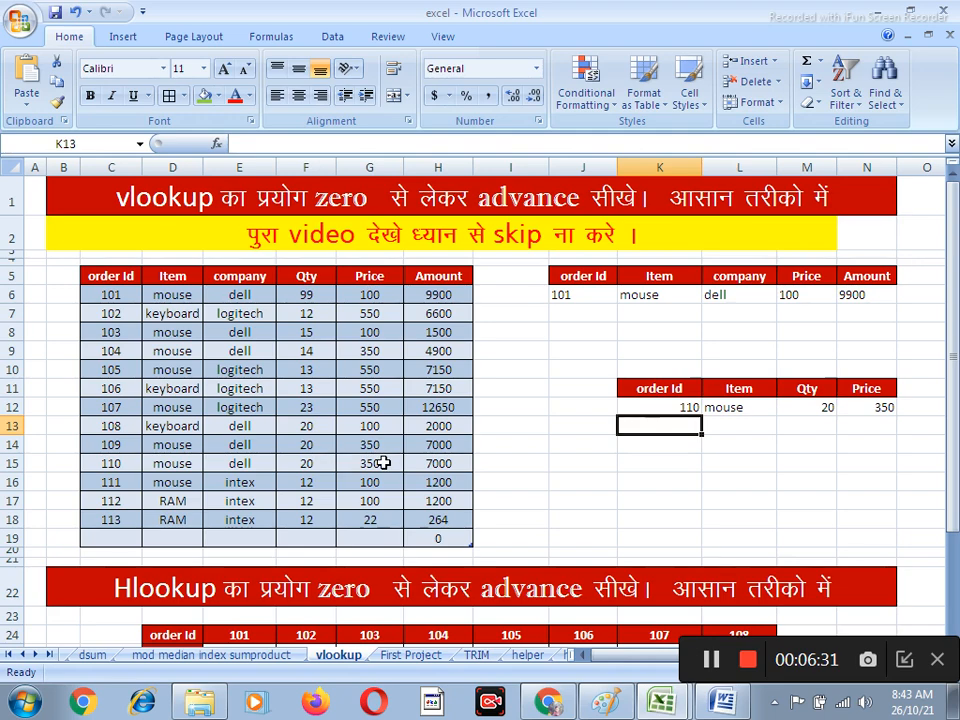
Left-align the row headings from order Id to Amount in D24:D29 of the Hlookup table
scroll(707, 349, "down", 1)
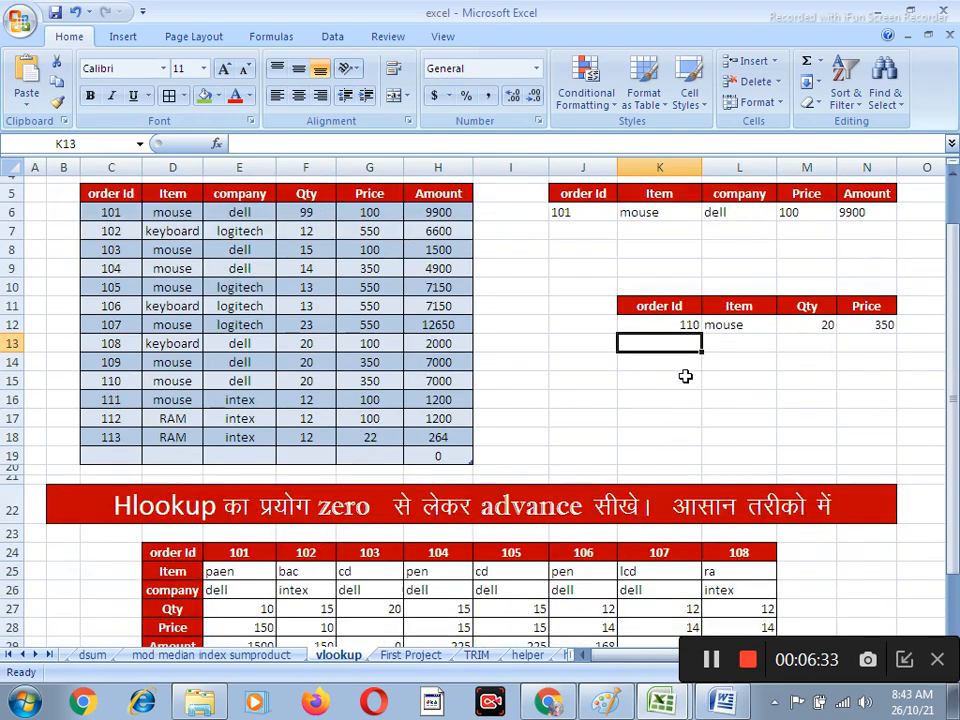
scroll(650, 385, "down", 3)
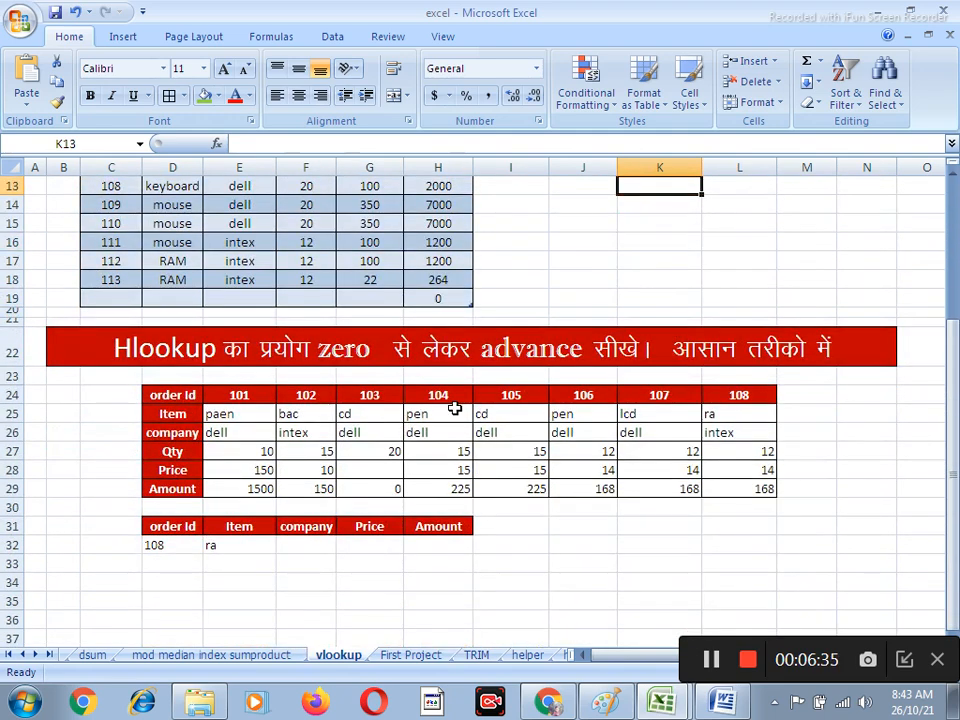
scroll(454, 408, "down", 2)
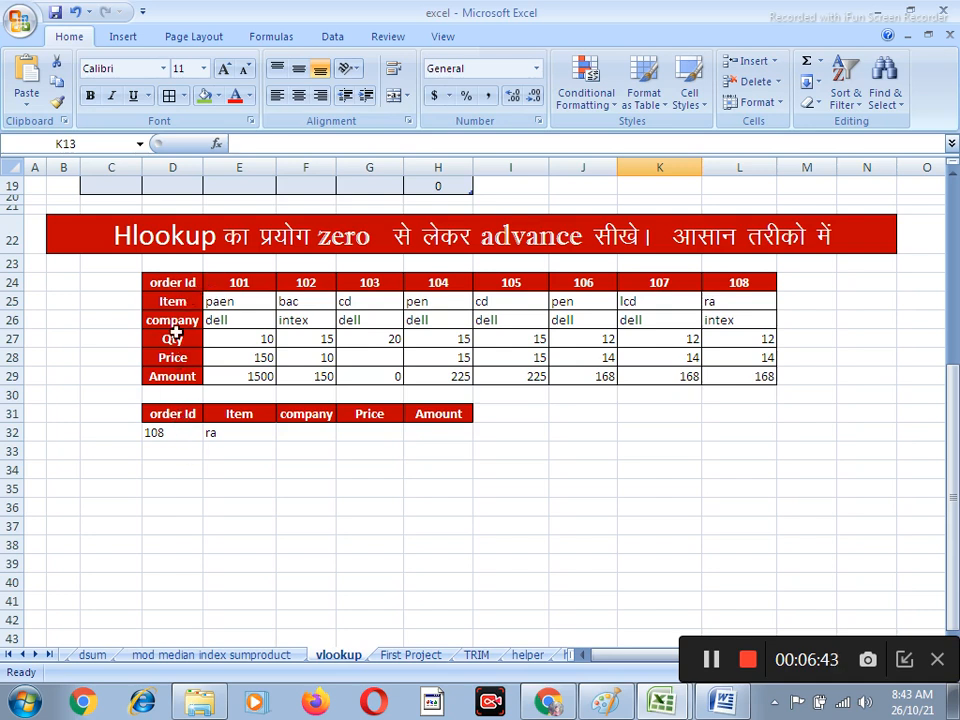
left_click_drag(178, 283, 170, 376)
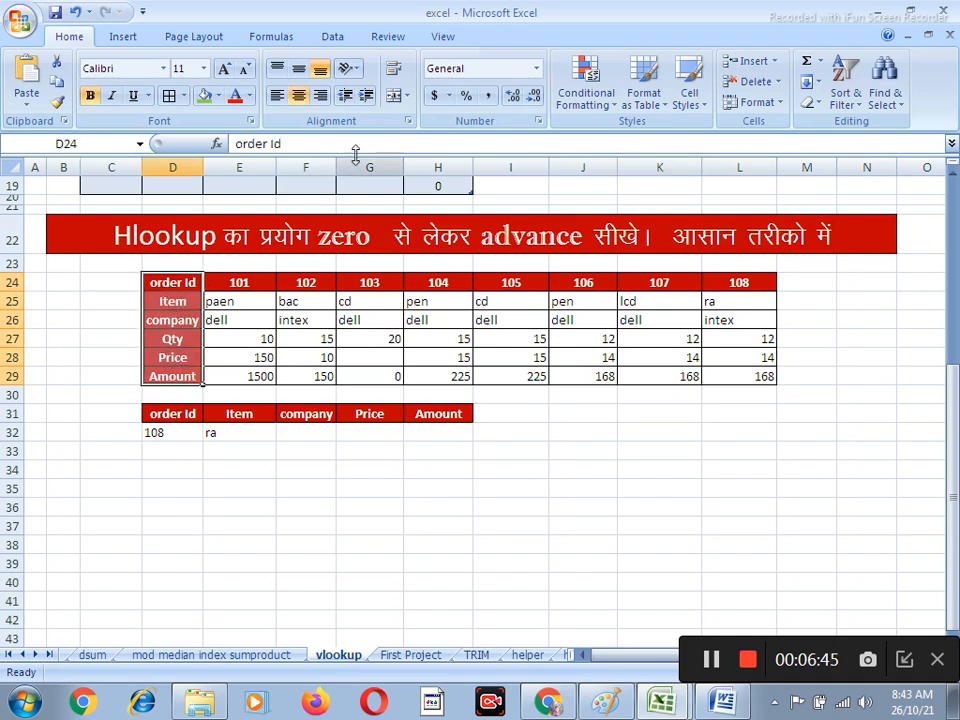
left_click(279, 99)
left_click(230, 331)
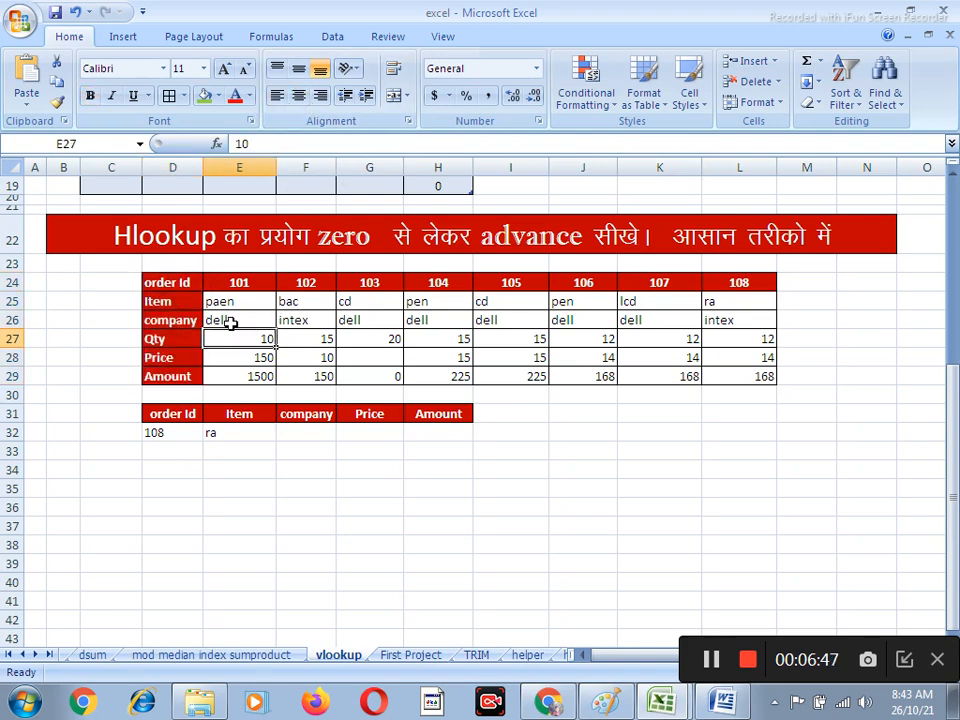
left_click(231, 300)
left_click(331, 364)
scroll(634, 345, "up", 2)
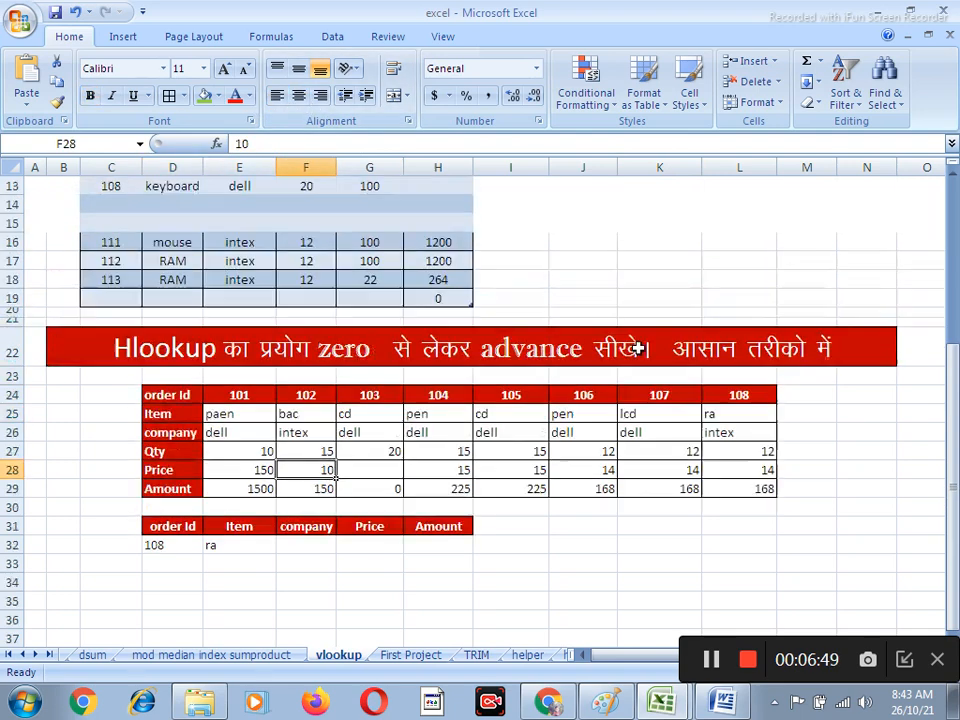
scroll(646, 360, "down", 1)
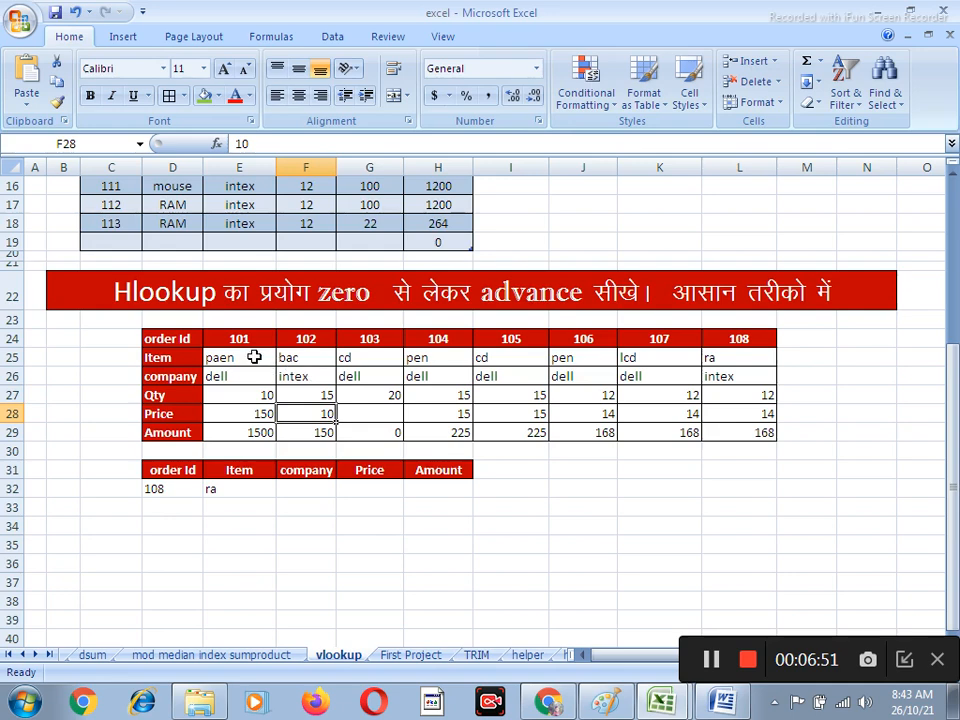
left_click(156, 490)
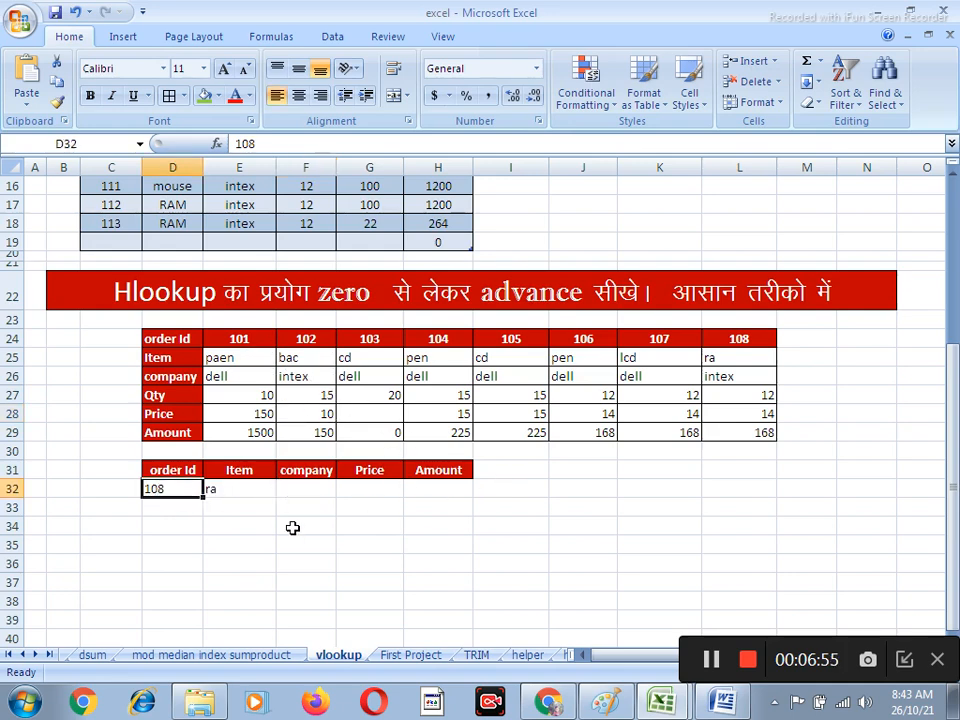
left_click(291, 527)
Enter an HLOOKUP formula in E32 that looks up D32 in D24:L29 with row index 2 and range lookup 0
left_click(219, 491)
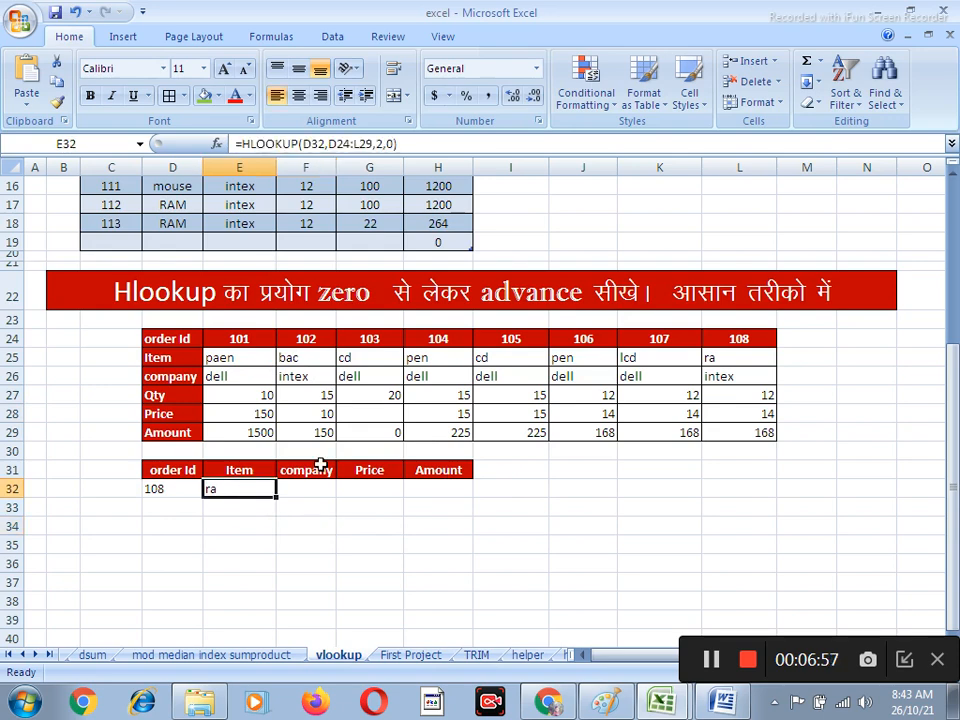
type("=h")
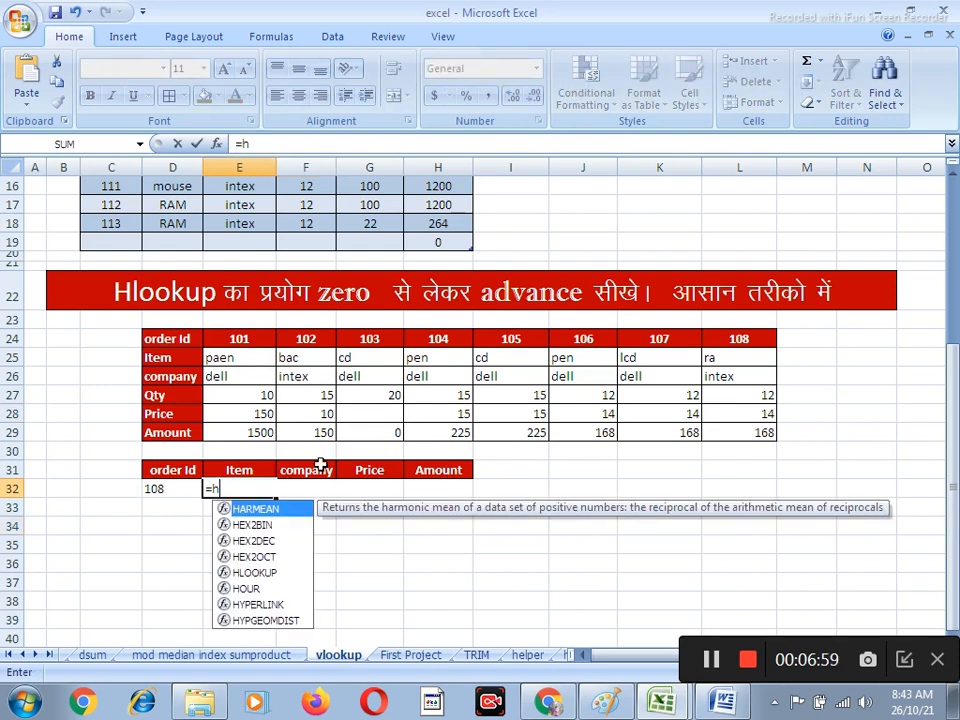
type("lookup")
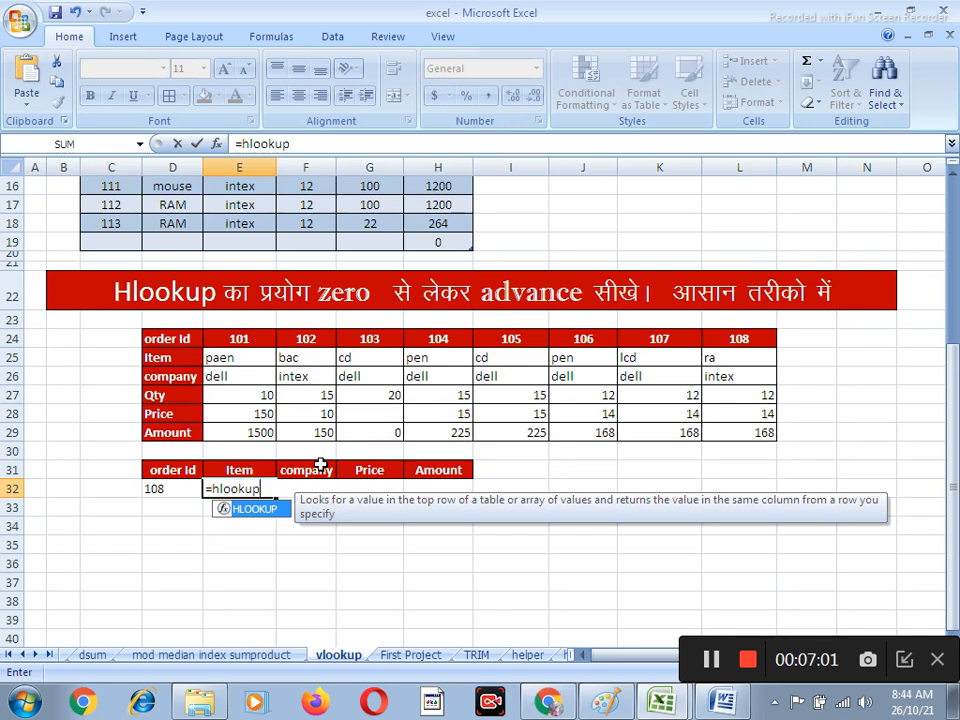
type("(")
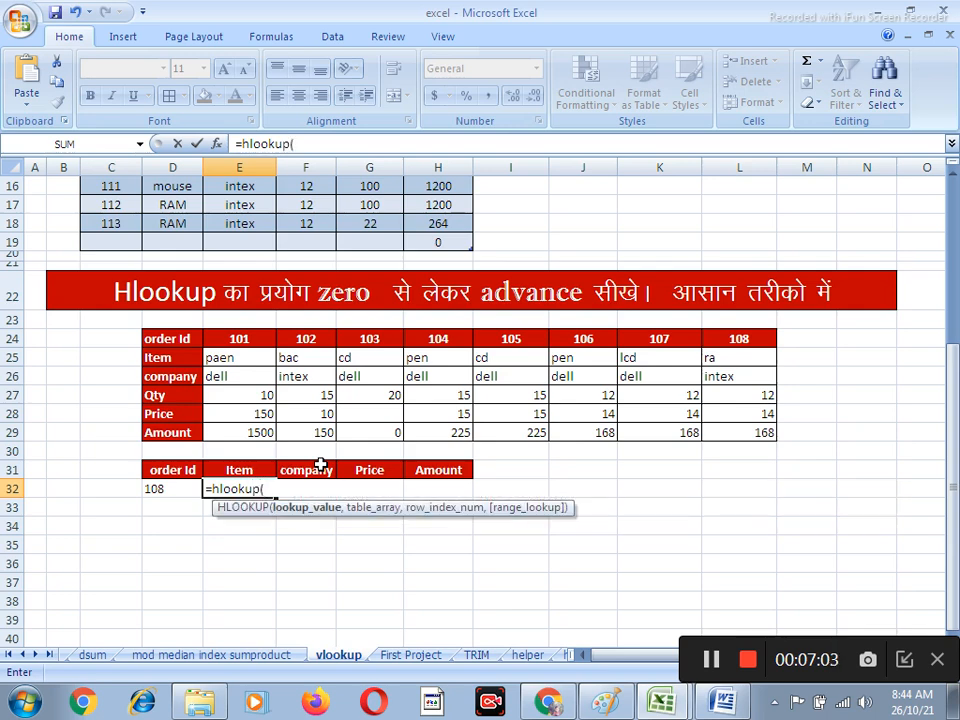
left_click(155, 489)
type(",")
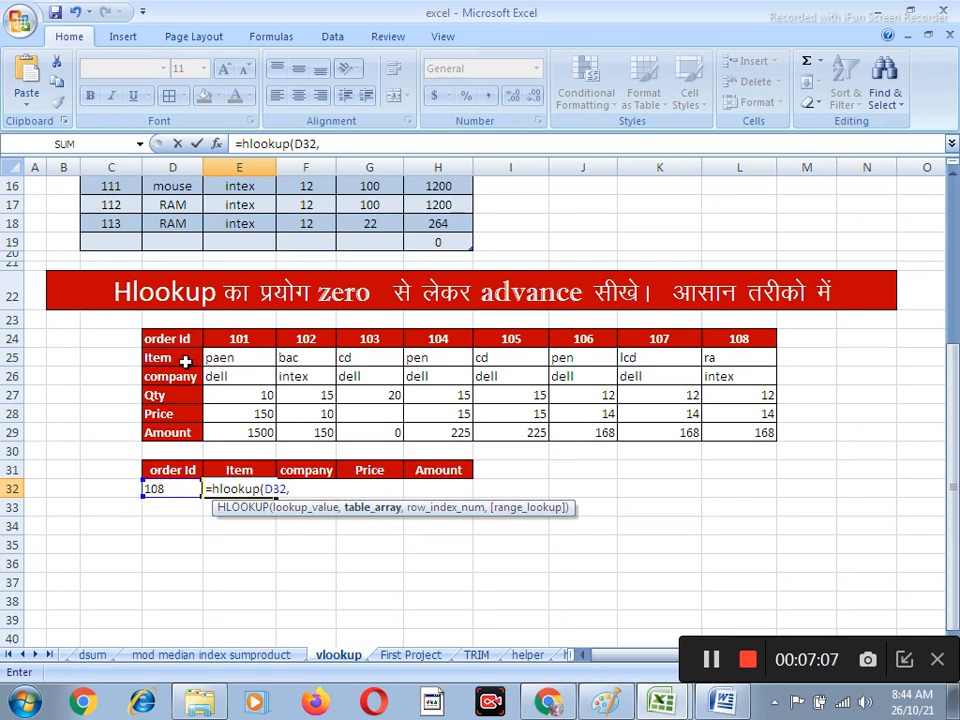
left_click_drag(161, 339, 748, 419)
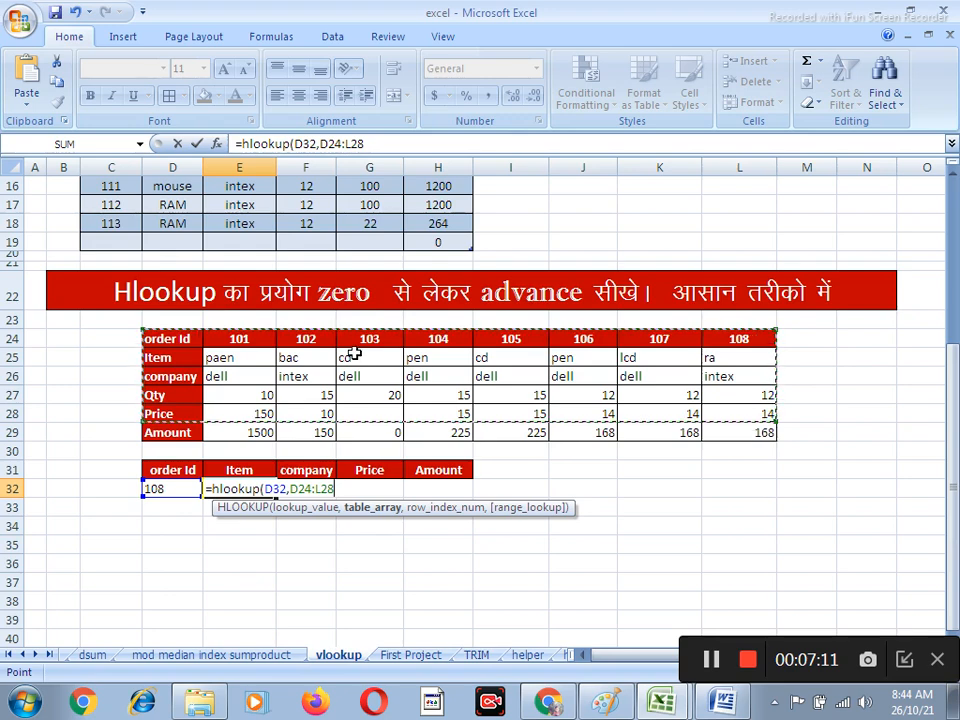
left_click_drag(186, 339, 742, 429)
type(",")
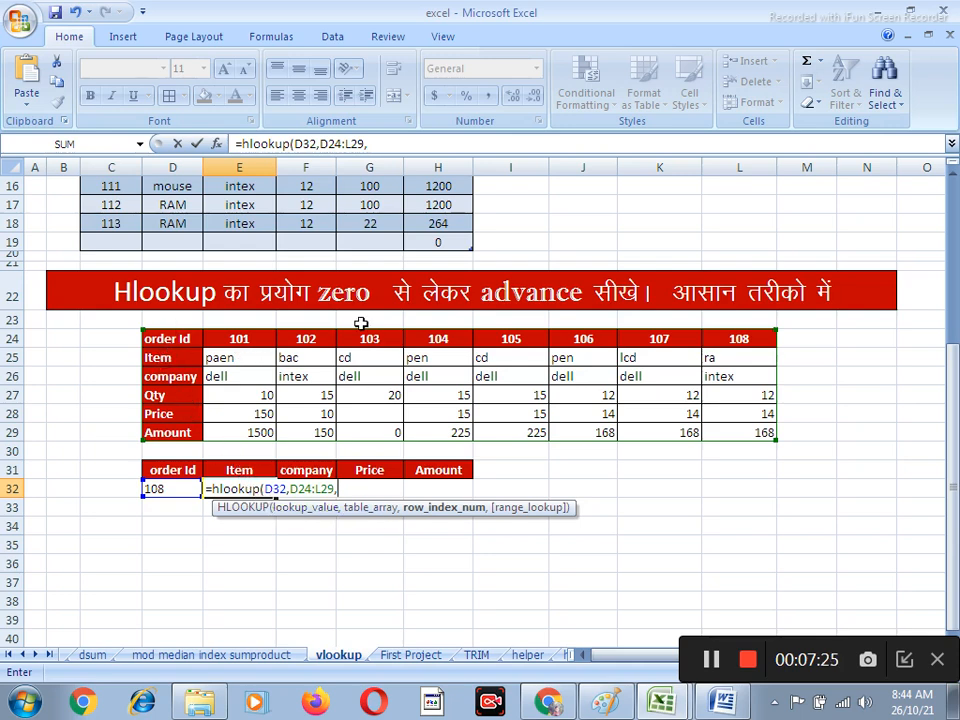
type("2,")
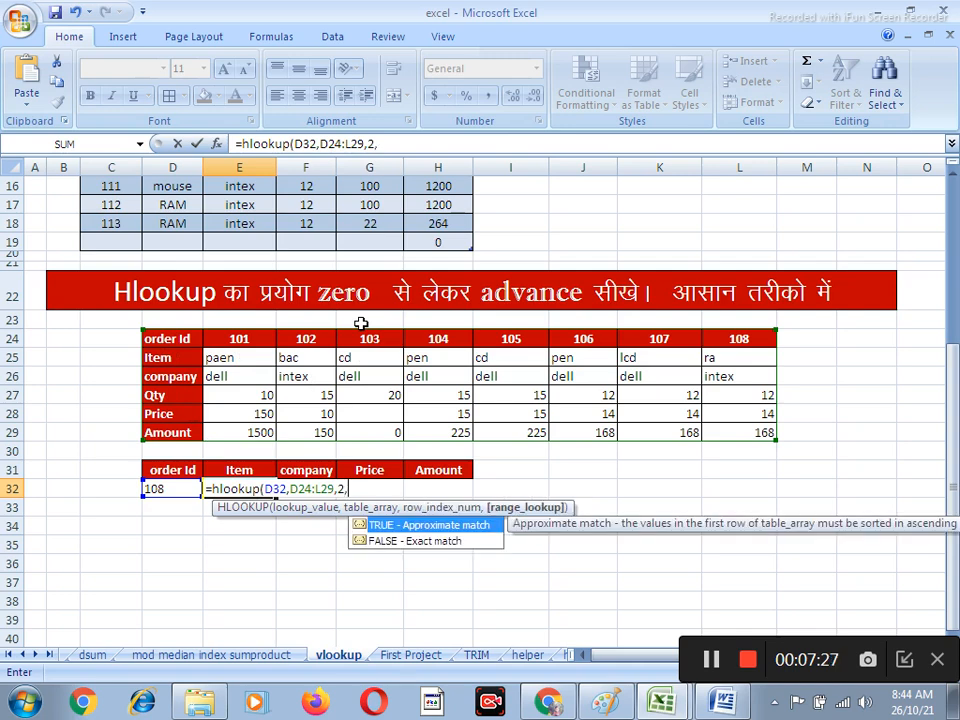
type("0)")
key("Return")
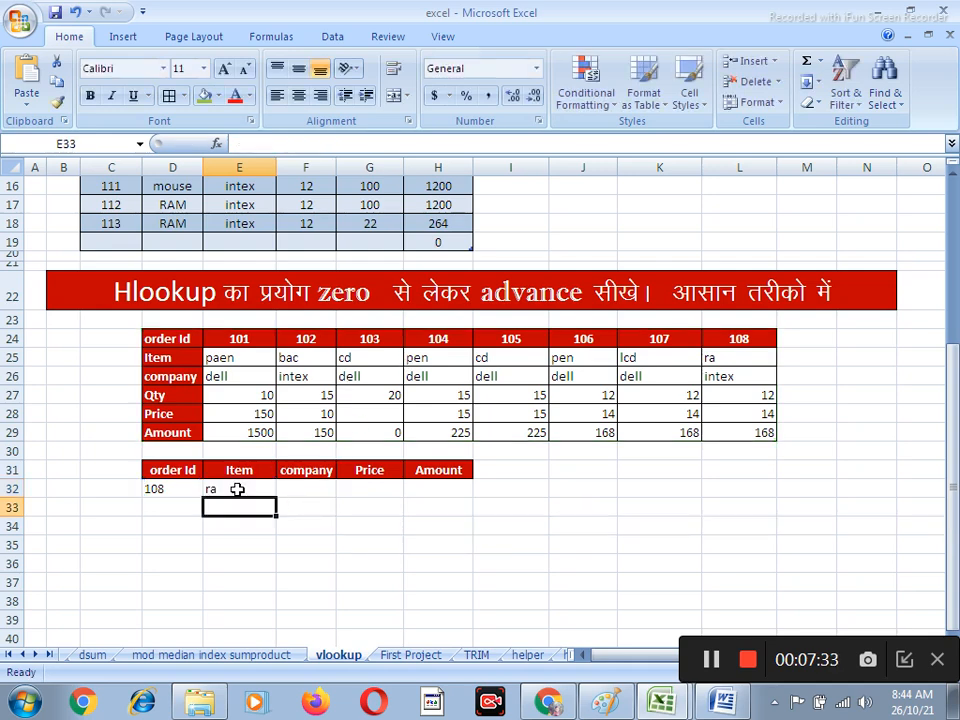
Set the order Id in D32 of the Hlookup result table to 103
left_click(152, 488)
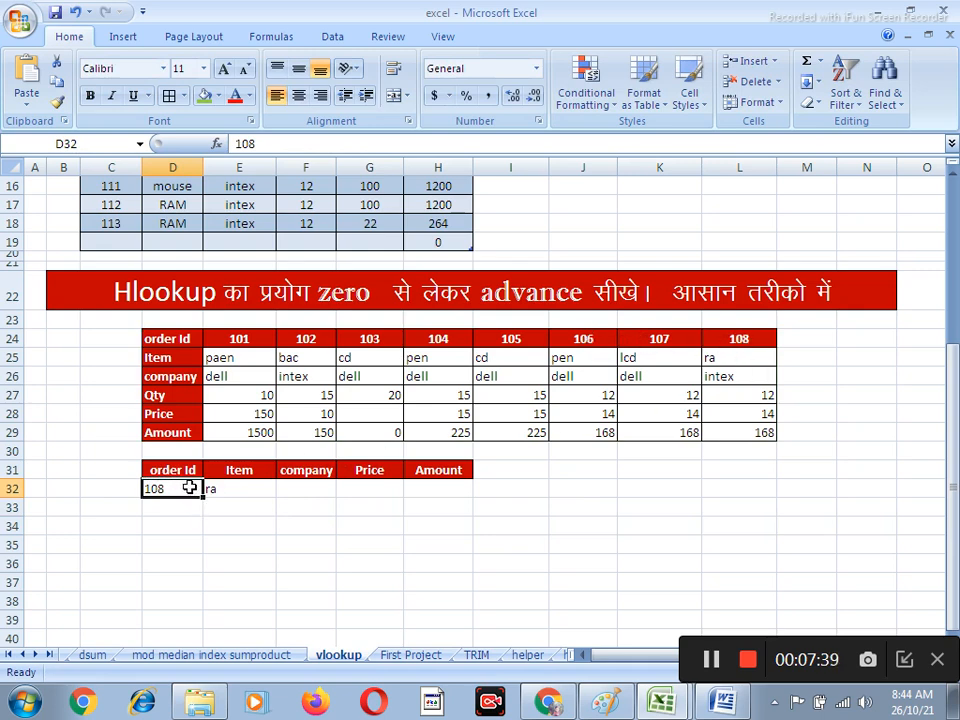
type("103")
key("Return")
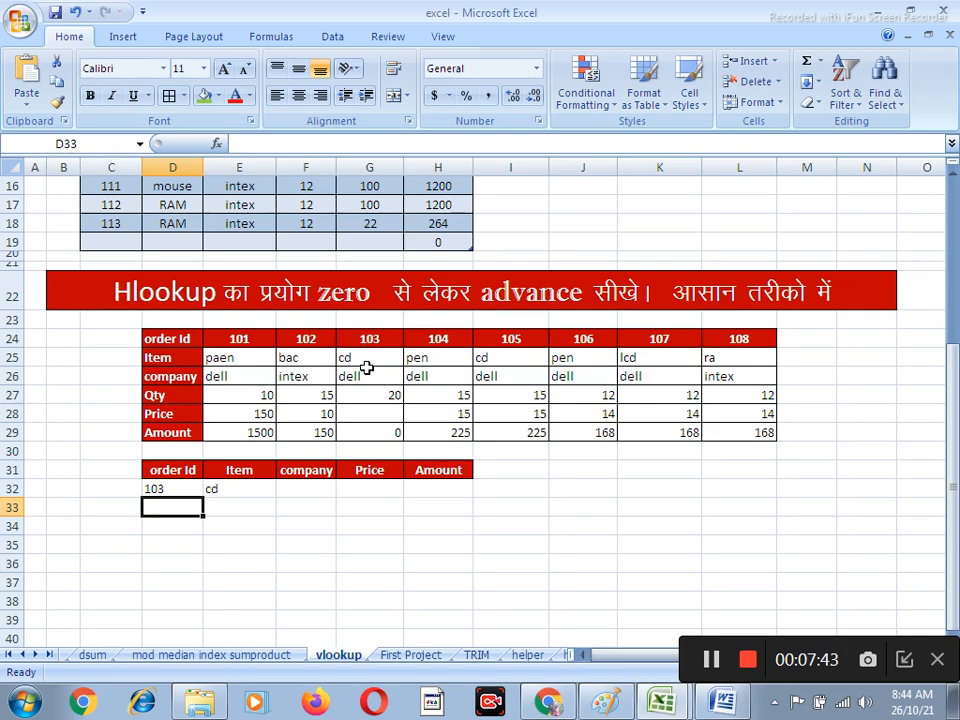
Make the lookup value and table range in the Item formula in E32 absolute, as $D$32 and $D$24:$L$29
left_click(304, 487)
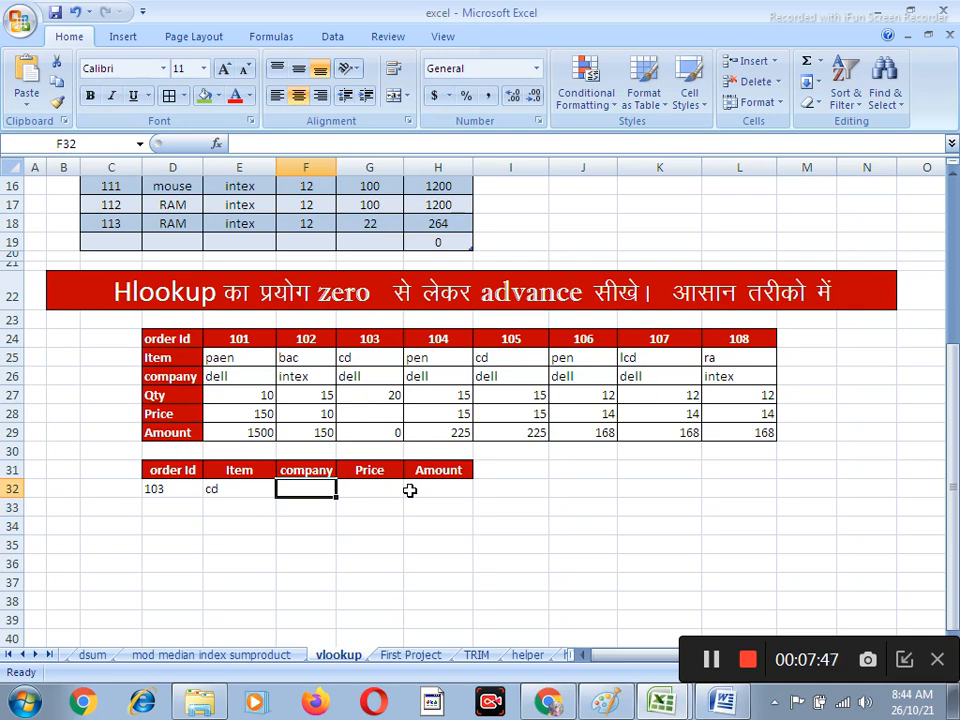
left_click(213, 491)
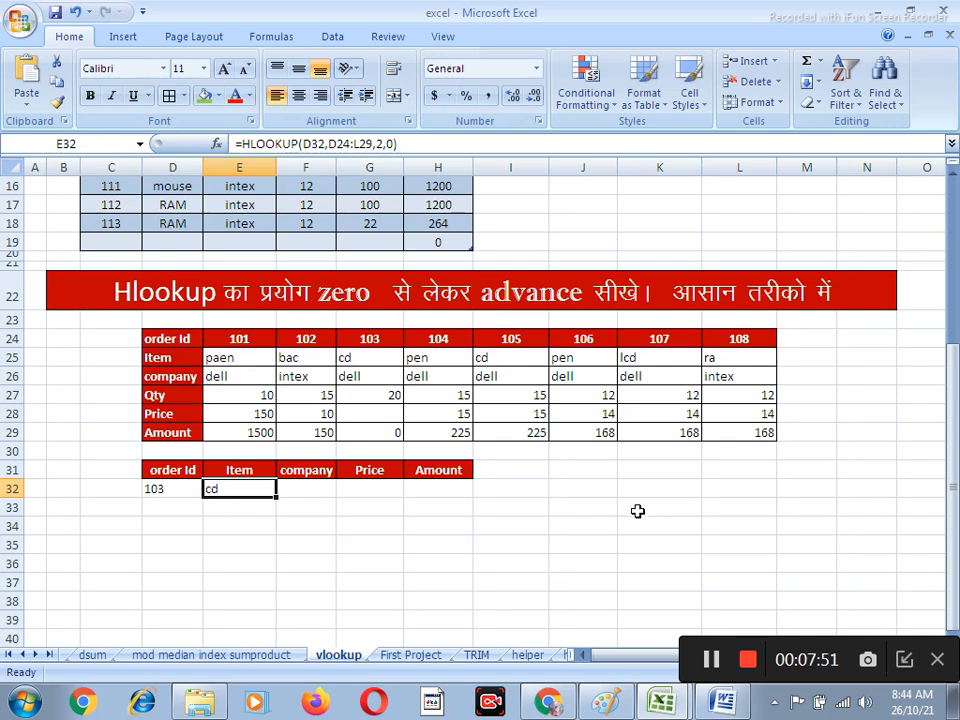
double_click(240, 497)
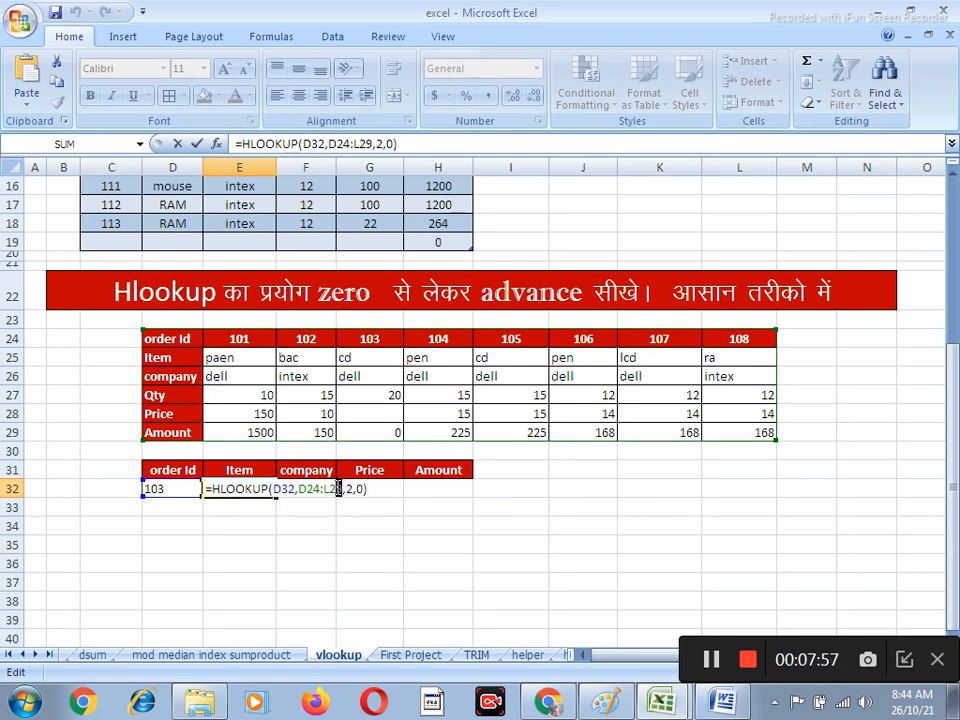
left_click_drag(339, 489, 275, 490)
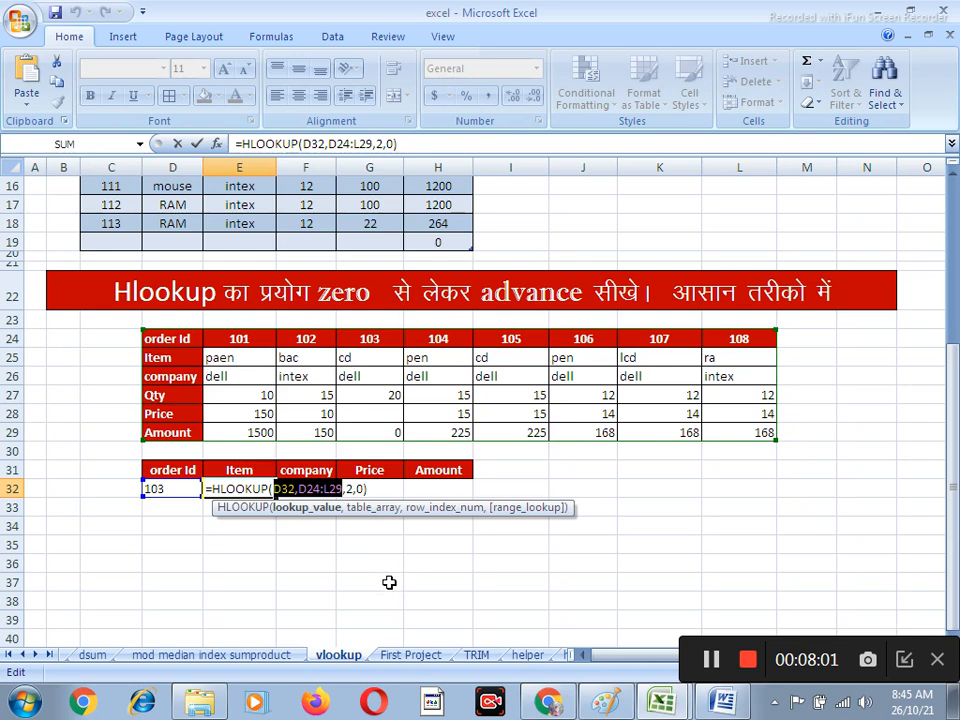
key("F4")
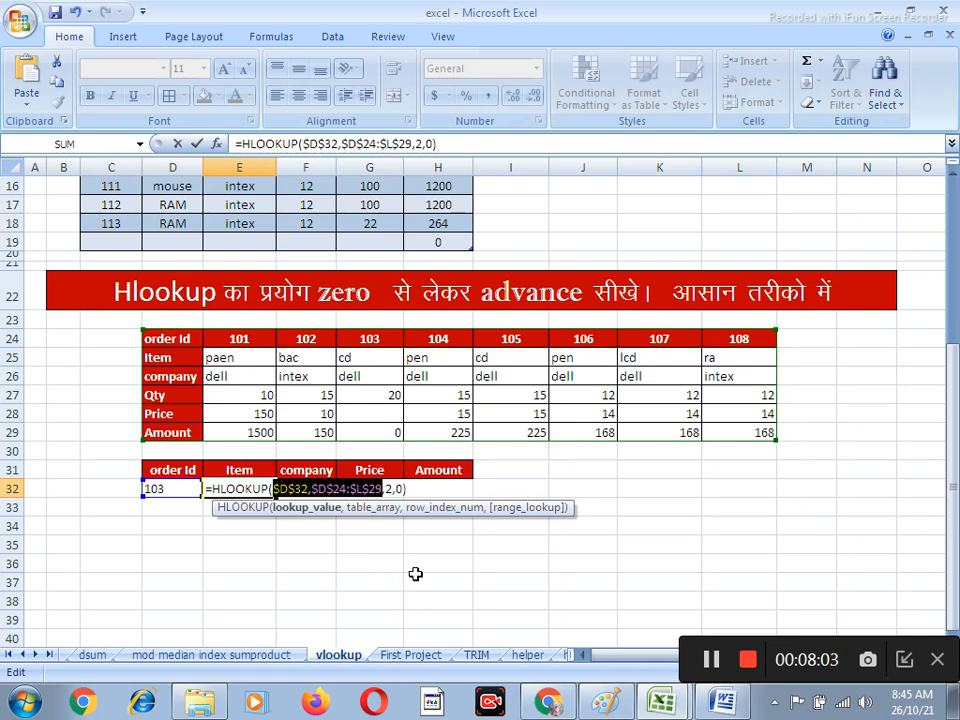
key("Return")
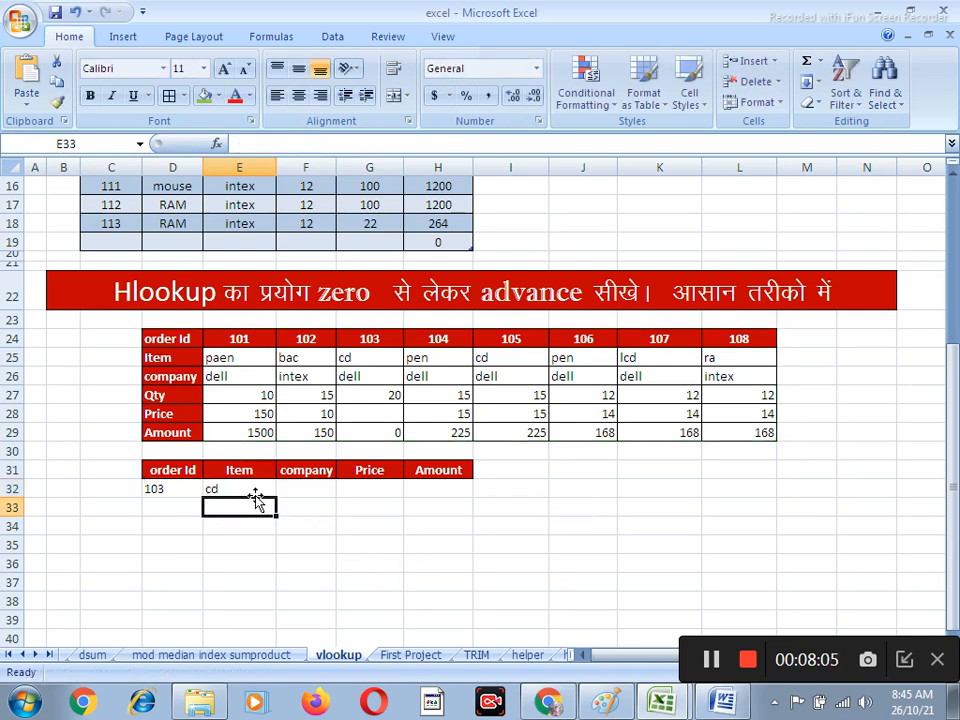
Fill the HLOOKUP formula from E32 across the company, Price and Amount cells F32:H32
key("Up")
left_click_drag(279, 497, 471, 501)
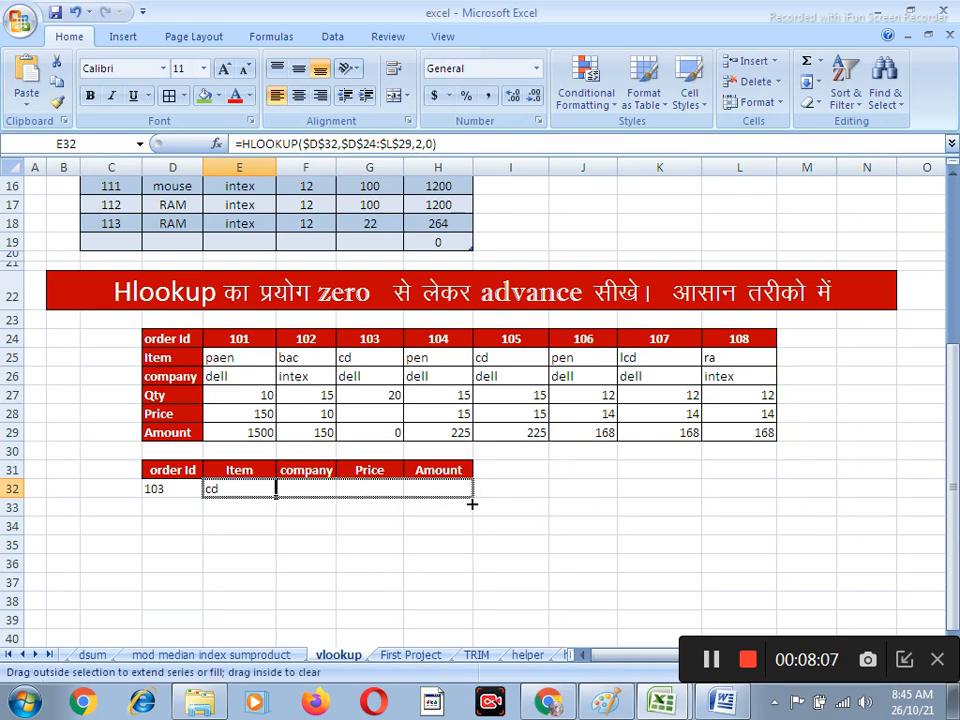
left_click(468, 577)
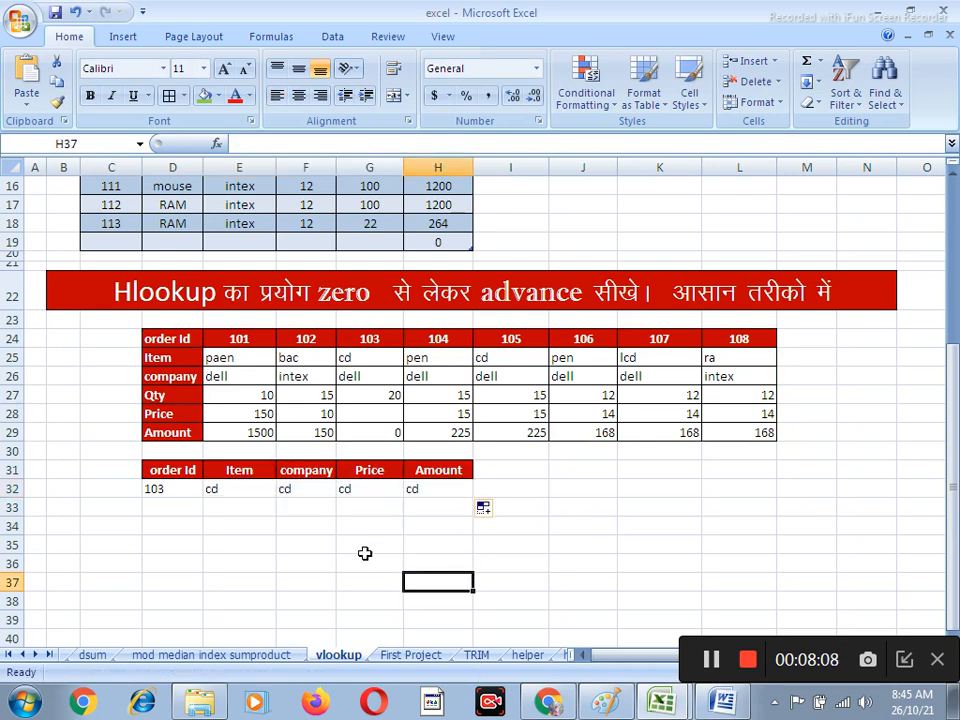
Set the row index of the company HLOOKUP formula in F32 to 3
left_click(301, 487)
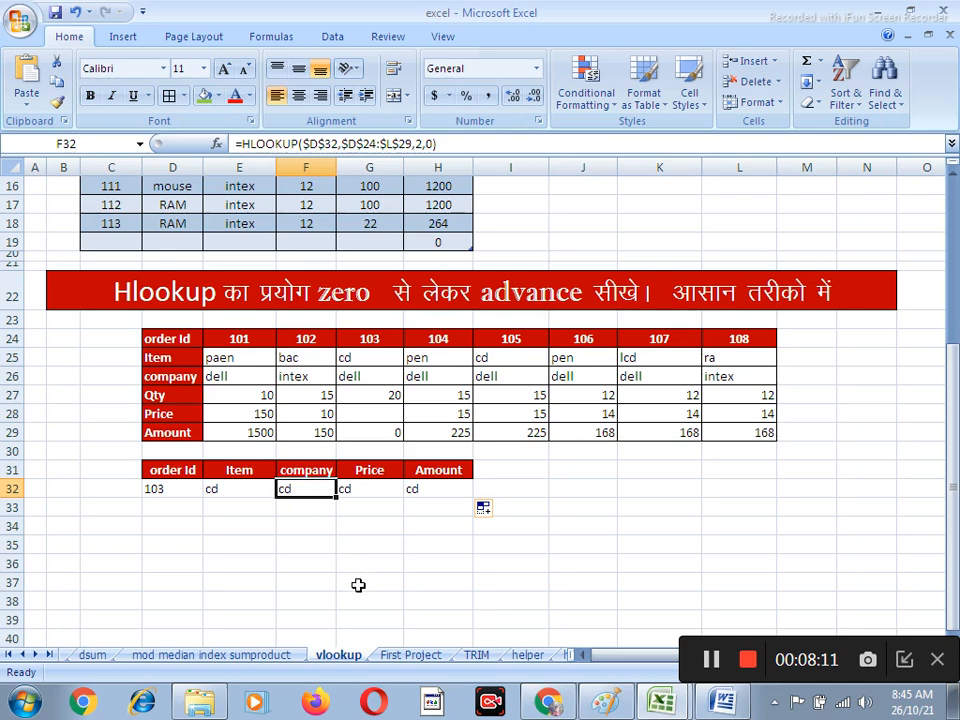
key("F2")
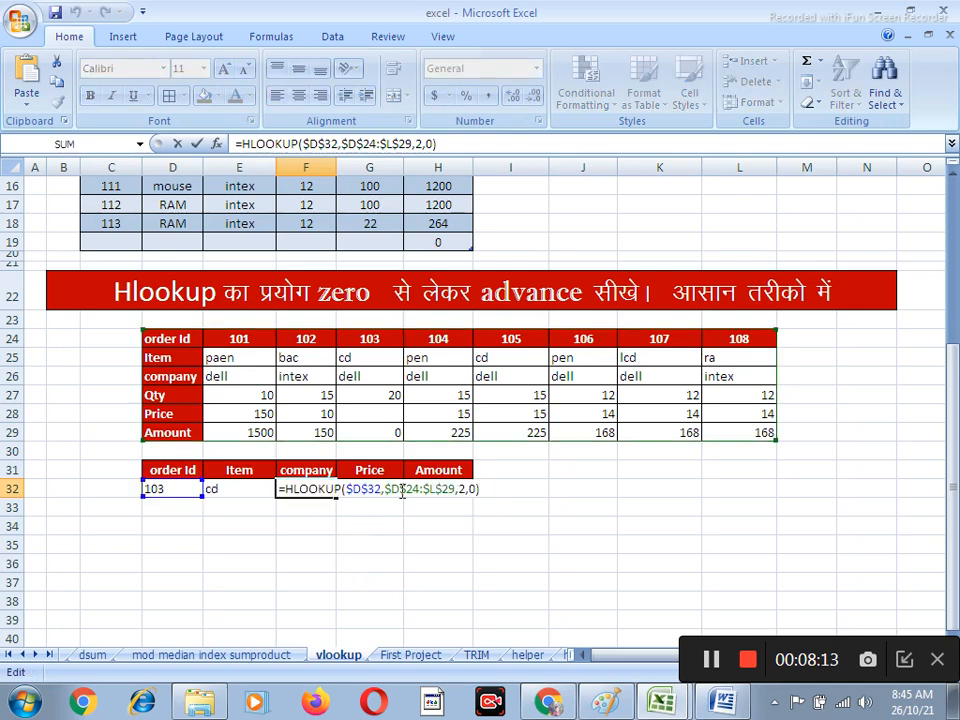
left_click(465, 488)
key("BackSpace")
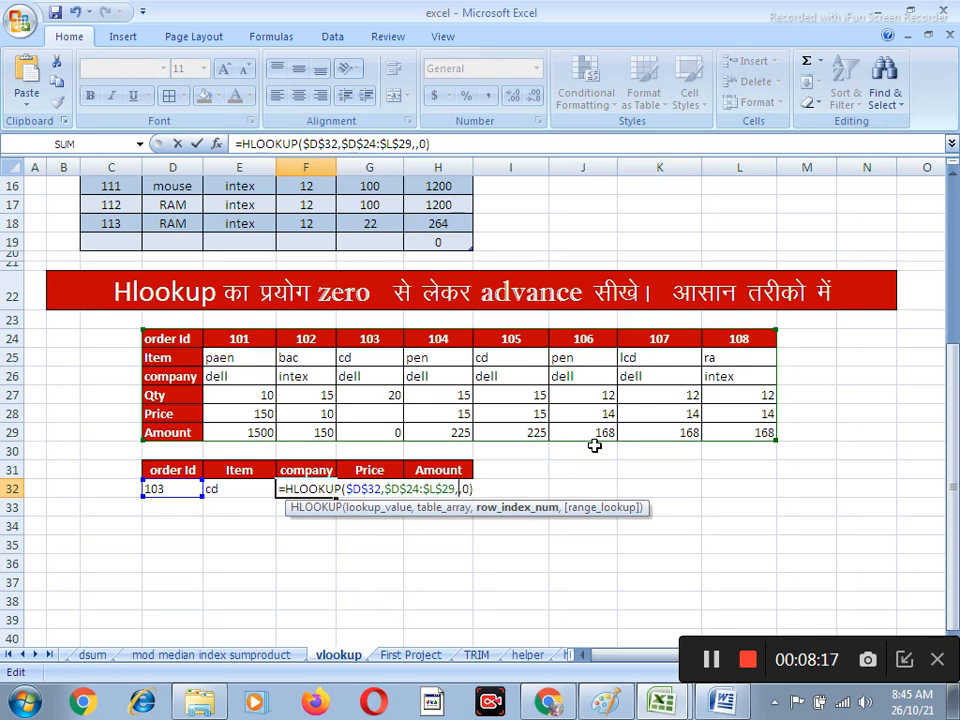
type("3")
key("Return")
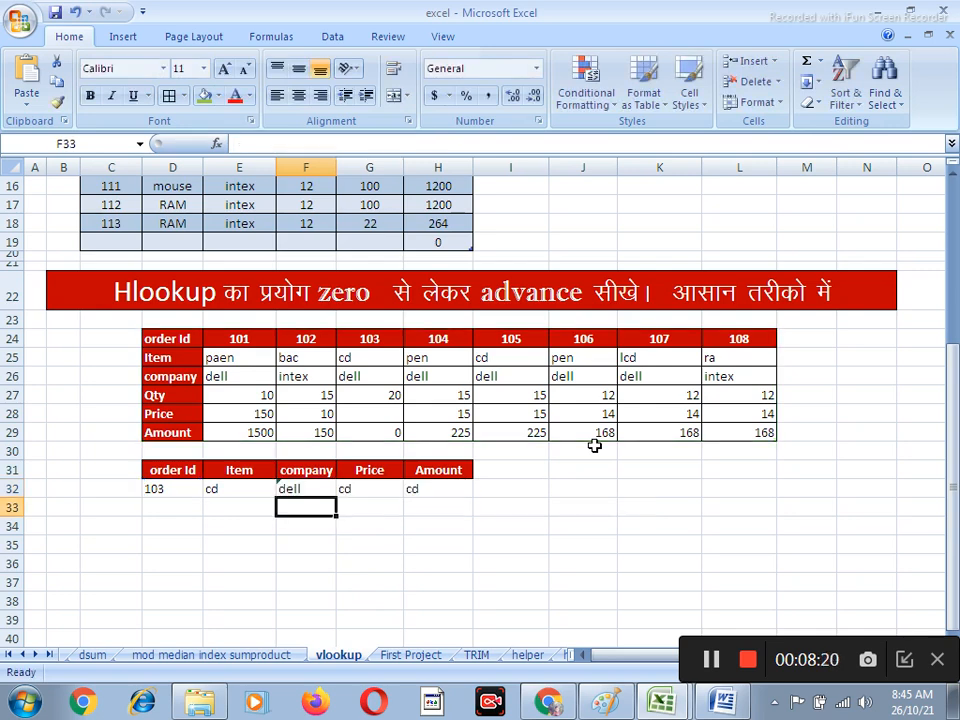
Set the row index of the Price HLOOKUP formula in G32 to 5 and review the formula
left_click(381, 489)
double_click(378, 490)
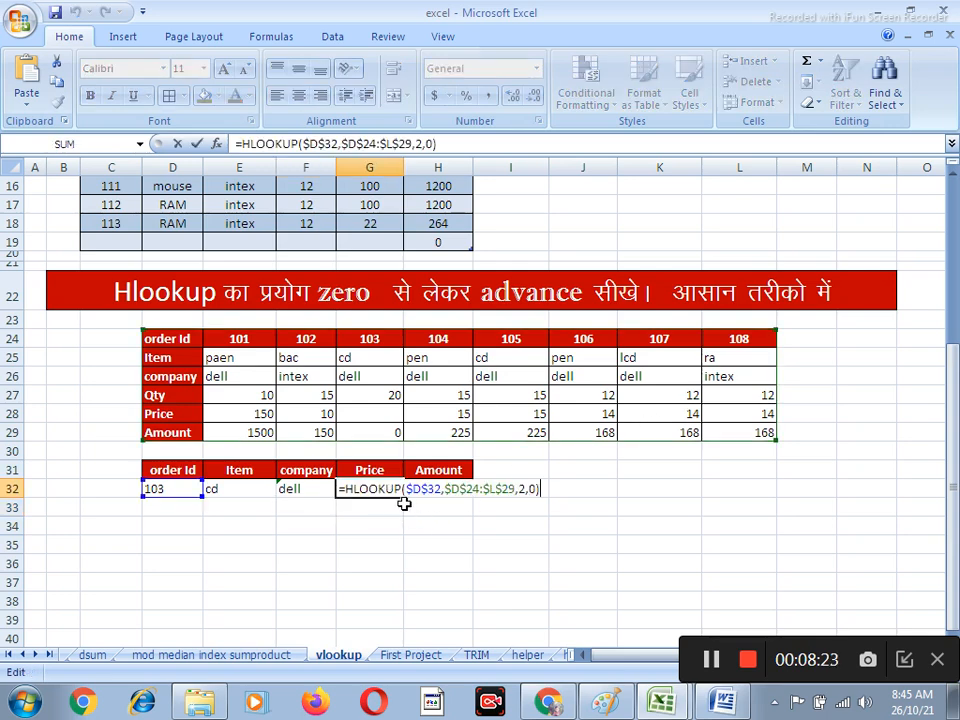
left_click(525, 489)
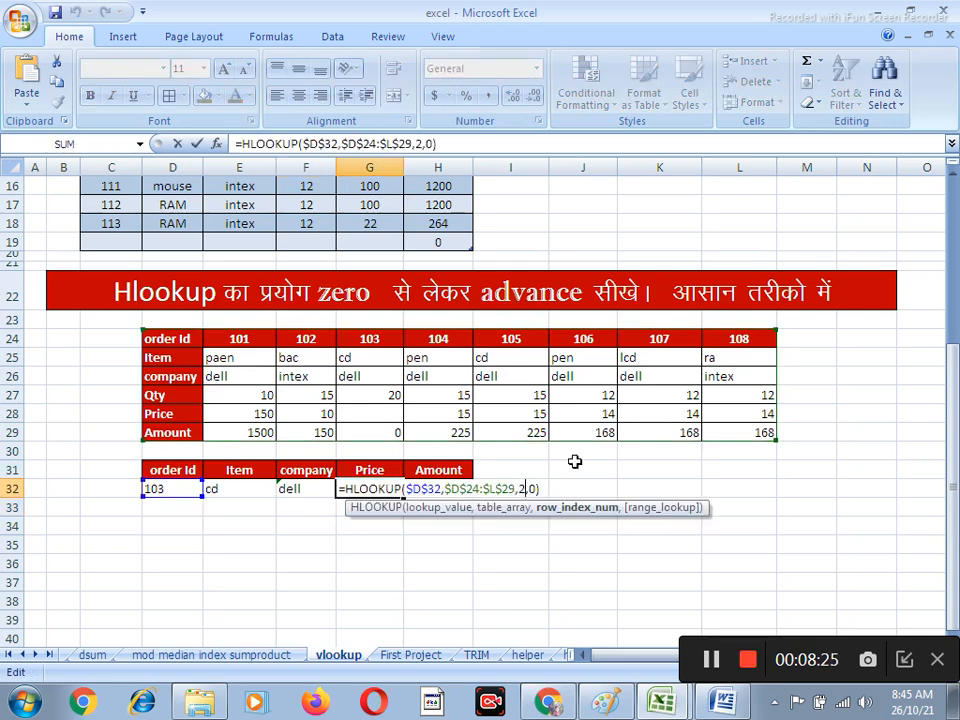
key("BackSpace")
type("5")
key("Return")
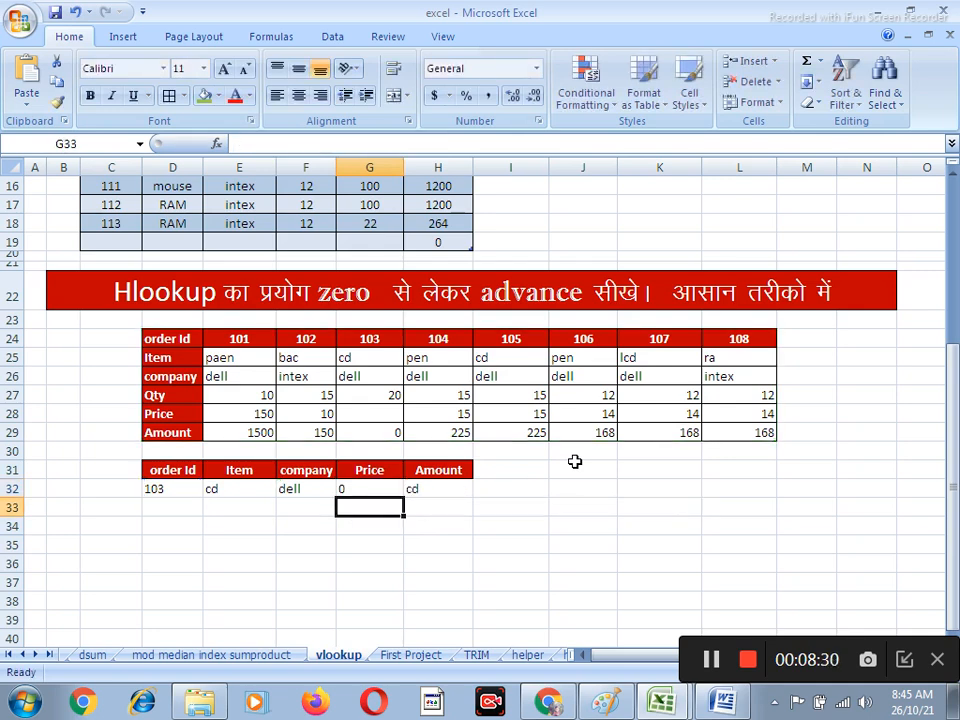
left_click(373, 486)
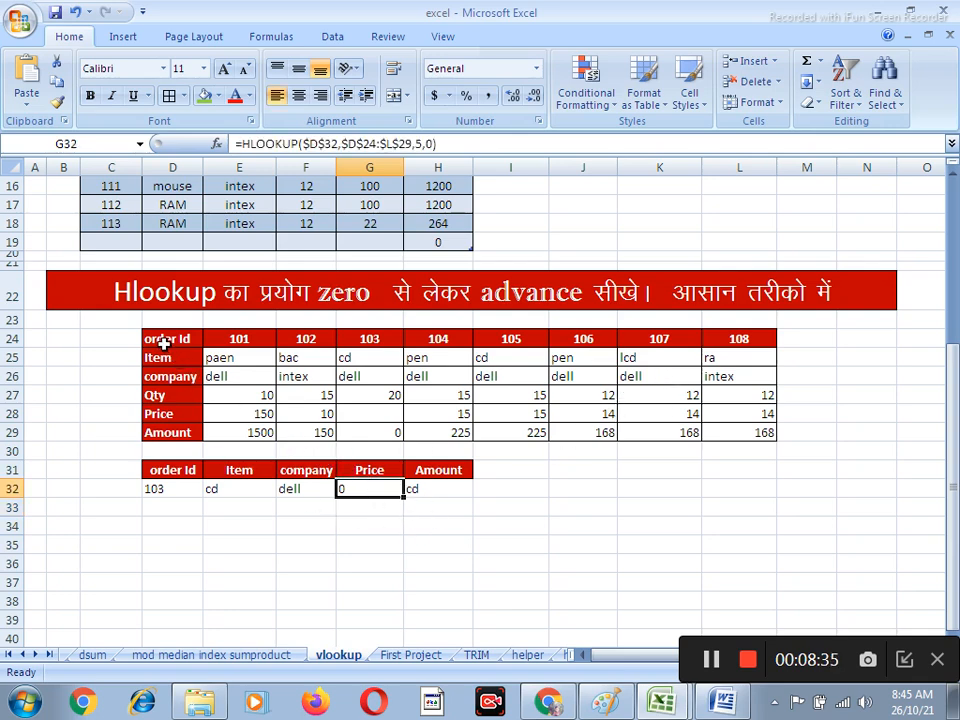
double_click(371, 489)
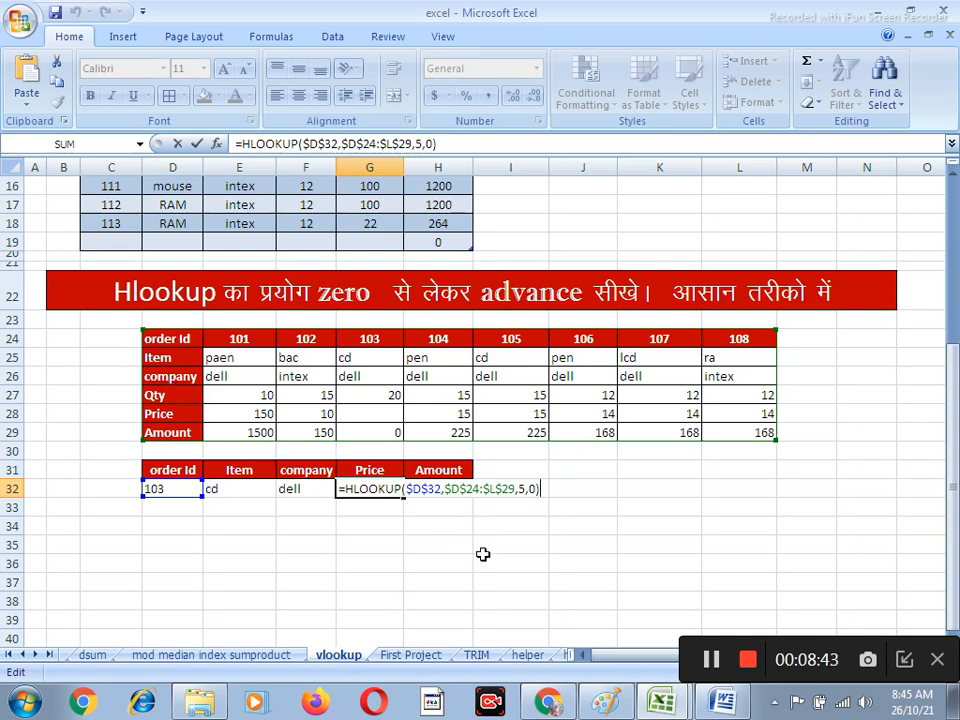
key("Return")
Set the row index of the Amount HLOOKUP formula in H32 to 6
left_click(450, 489)
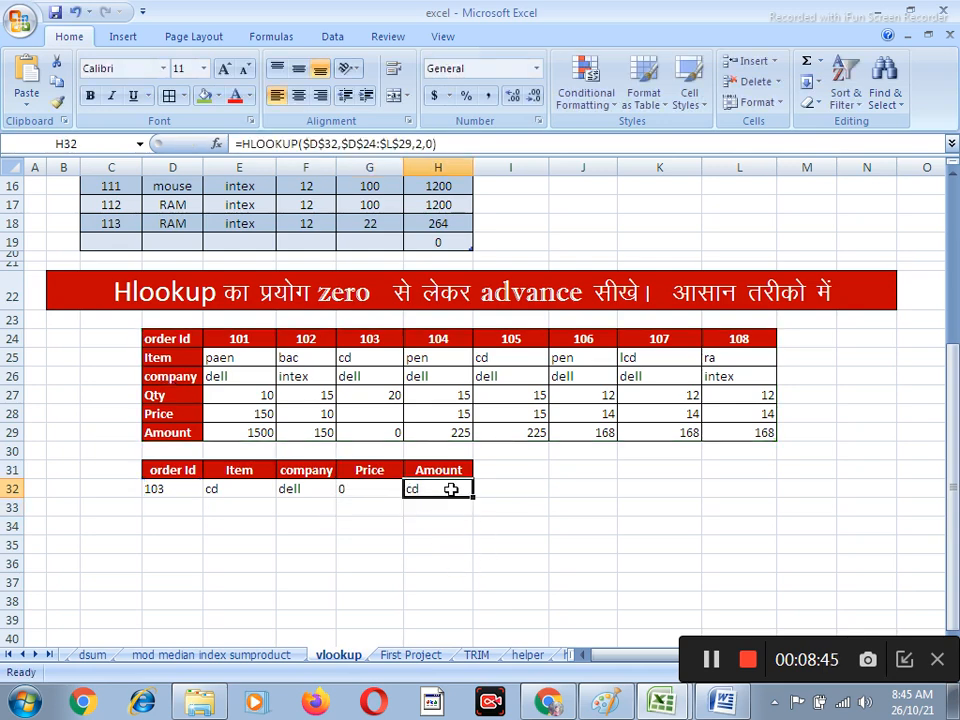
key("F2")
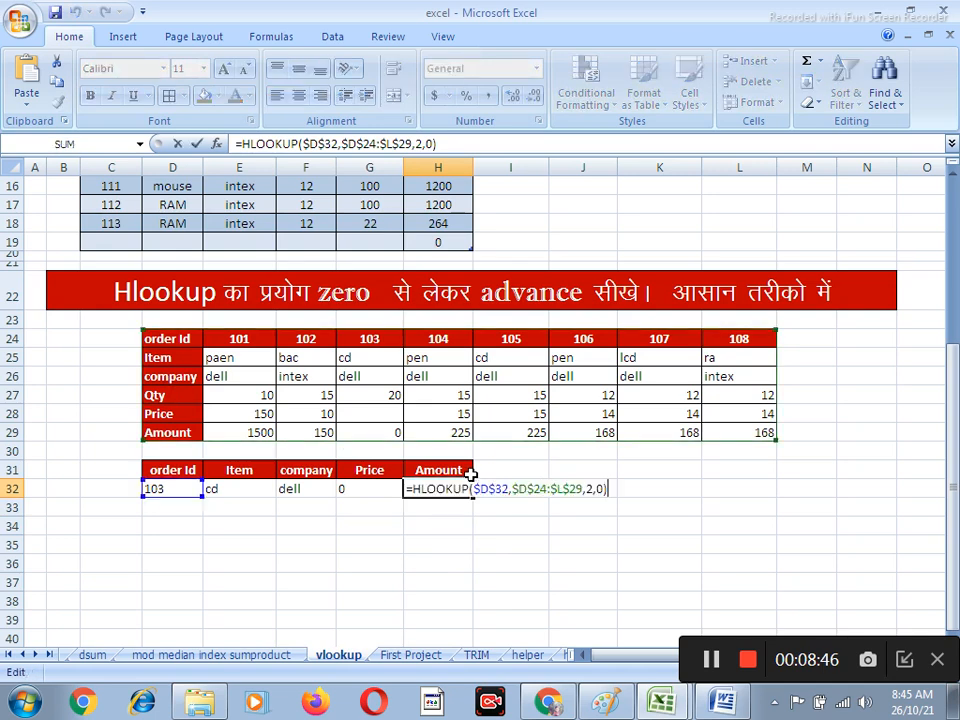
left_click(592, 487)
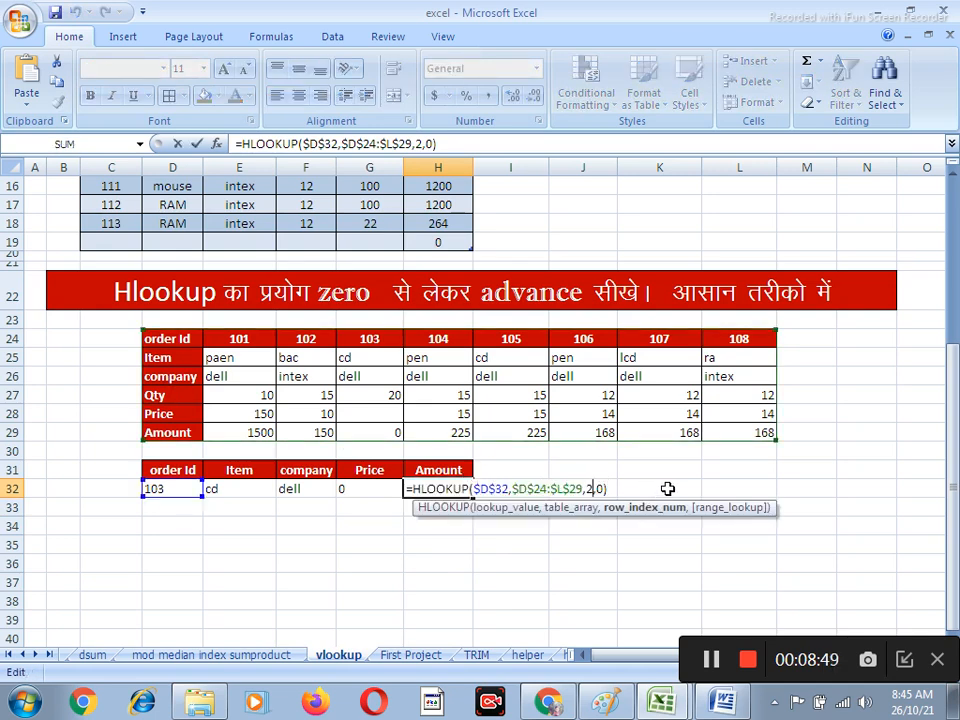
key("BackSpace")
type("6")
key("Return")
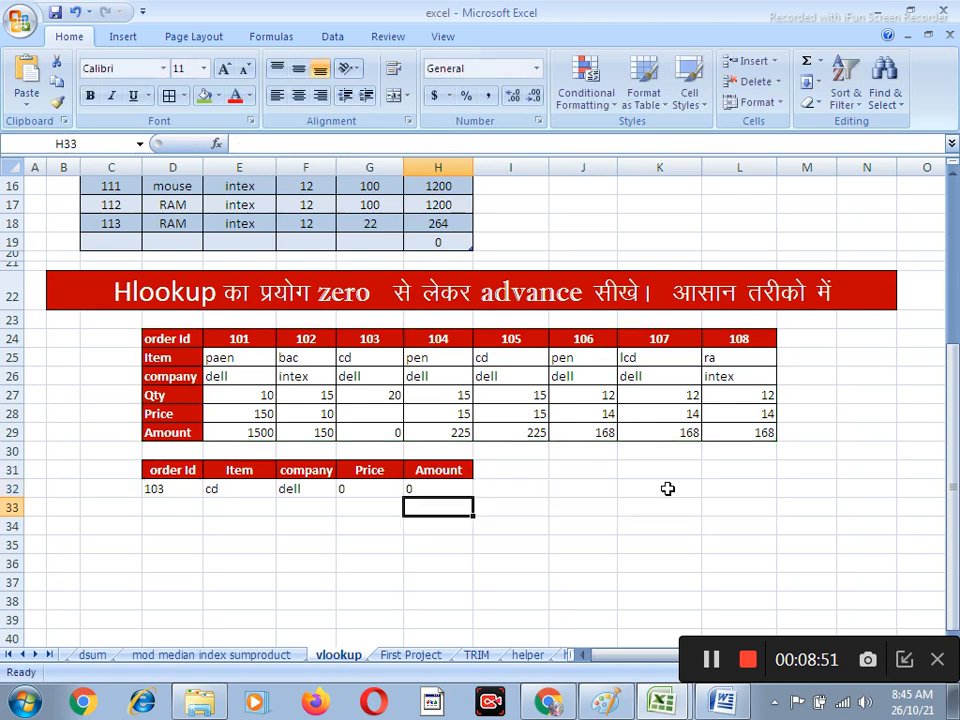
Fill in the empty Price cell G28 of the horizontal order table with 120
left_click(370, 413)
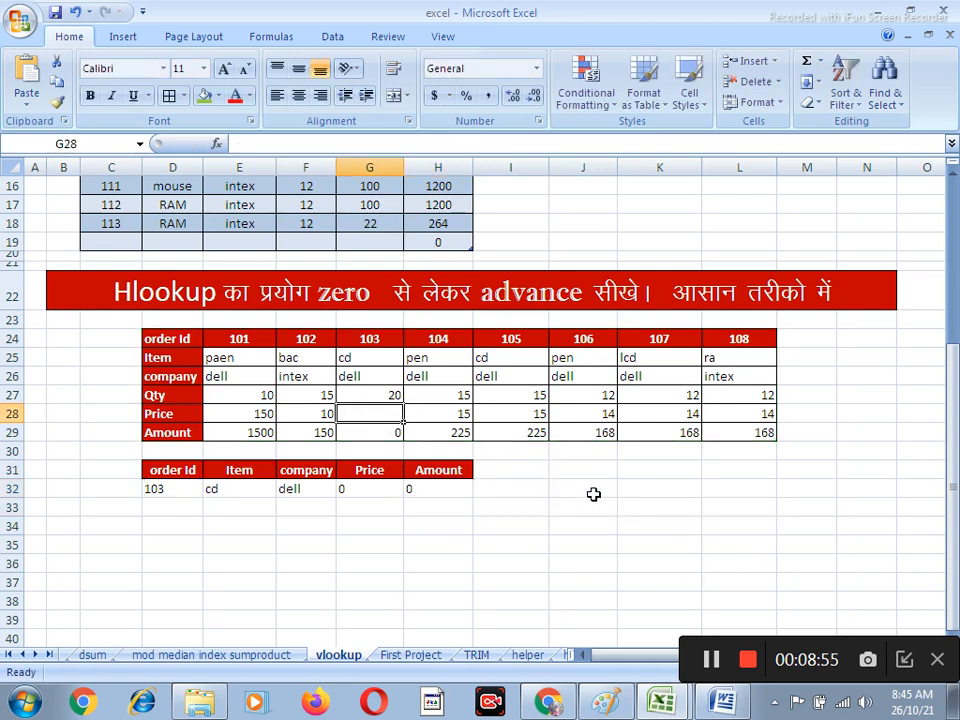
type("120")
key("Return")
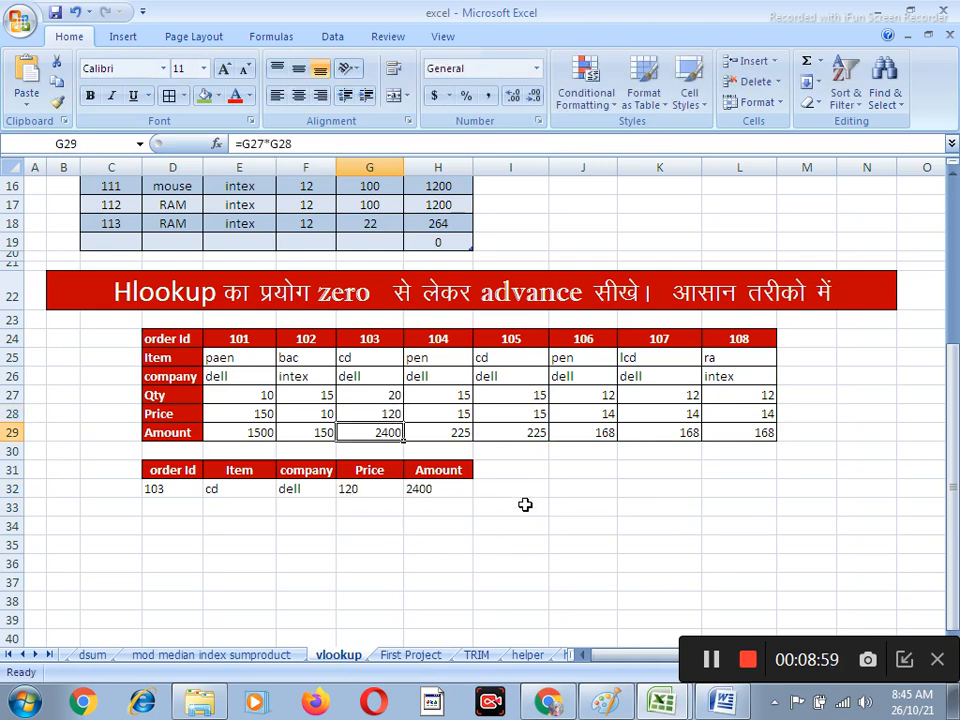
Test the HLOOKUP row with the order Id from K24 in D32, and clear D32 again
left_click(162, 486)
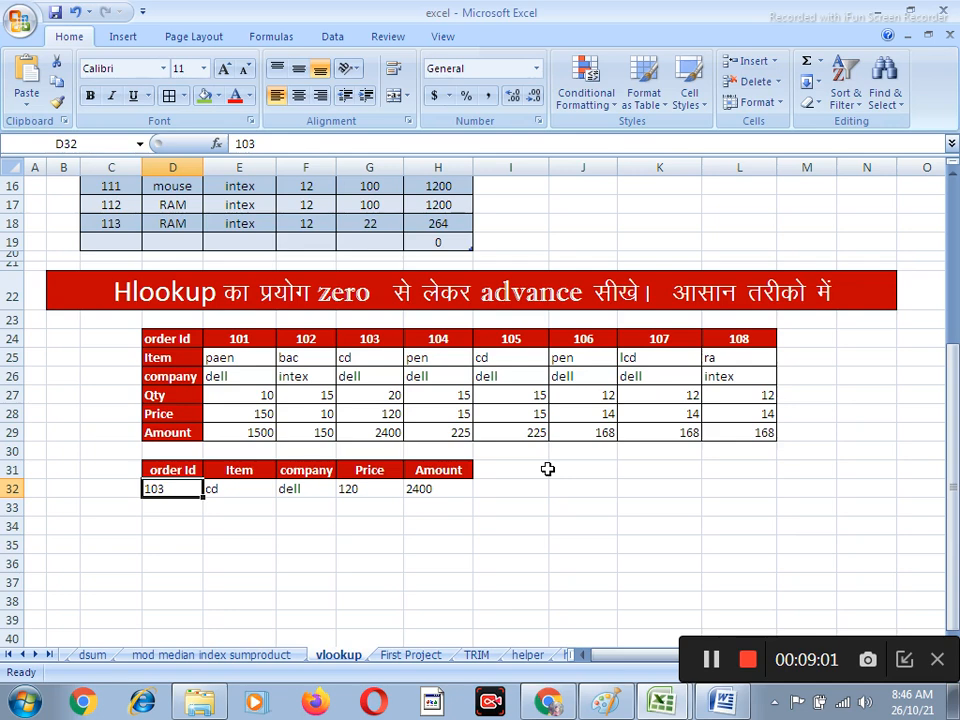
type("107")
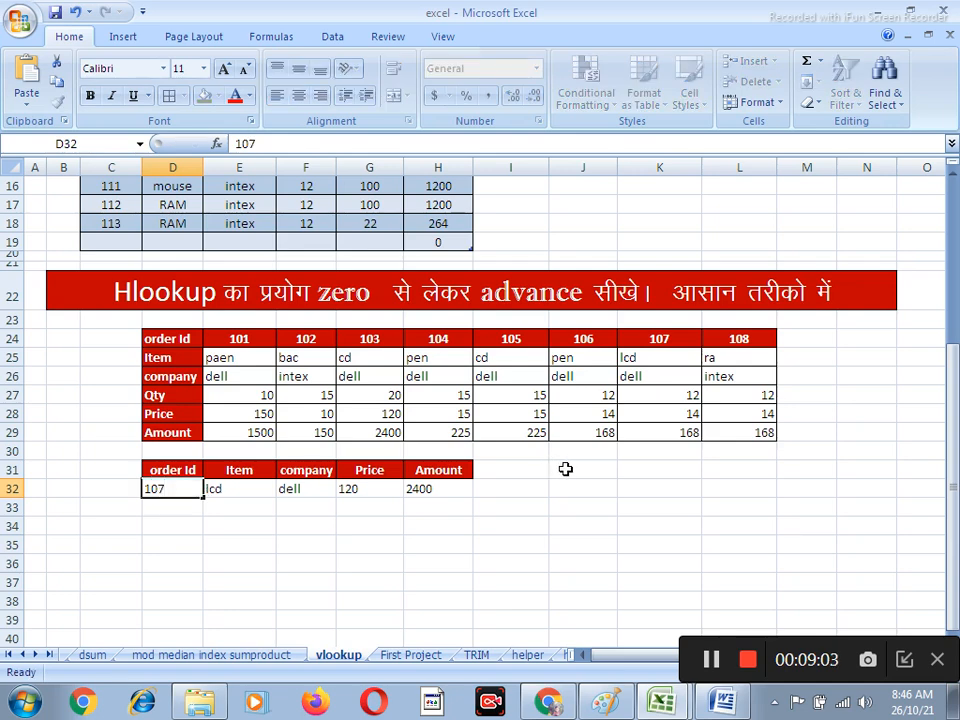
key("Return")
key("Up")
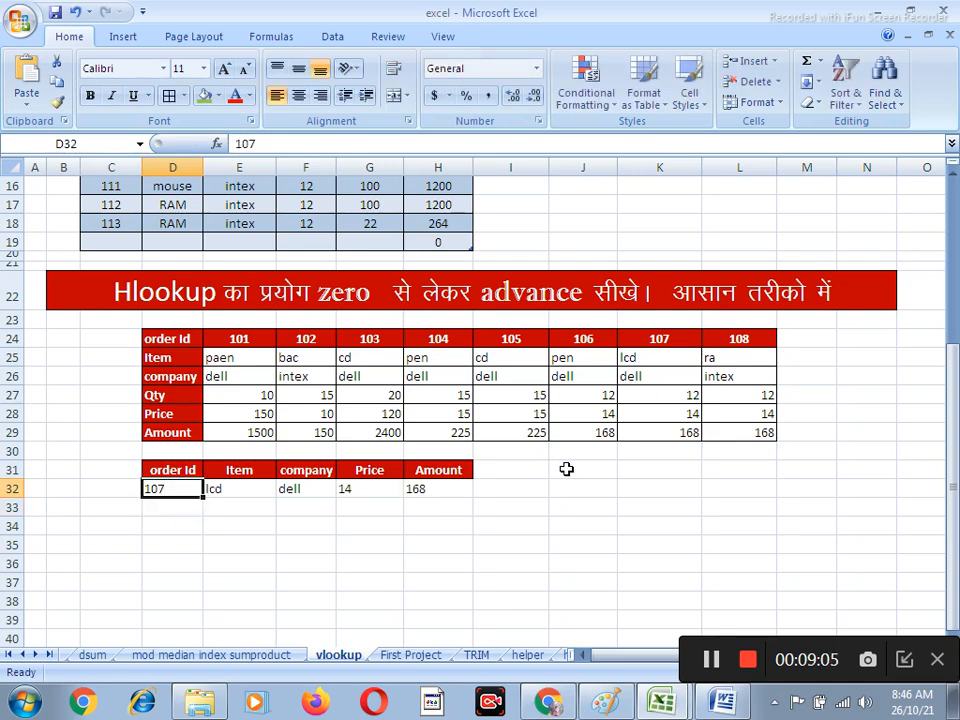
type("10")
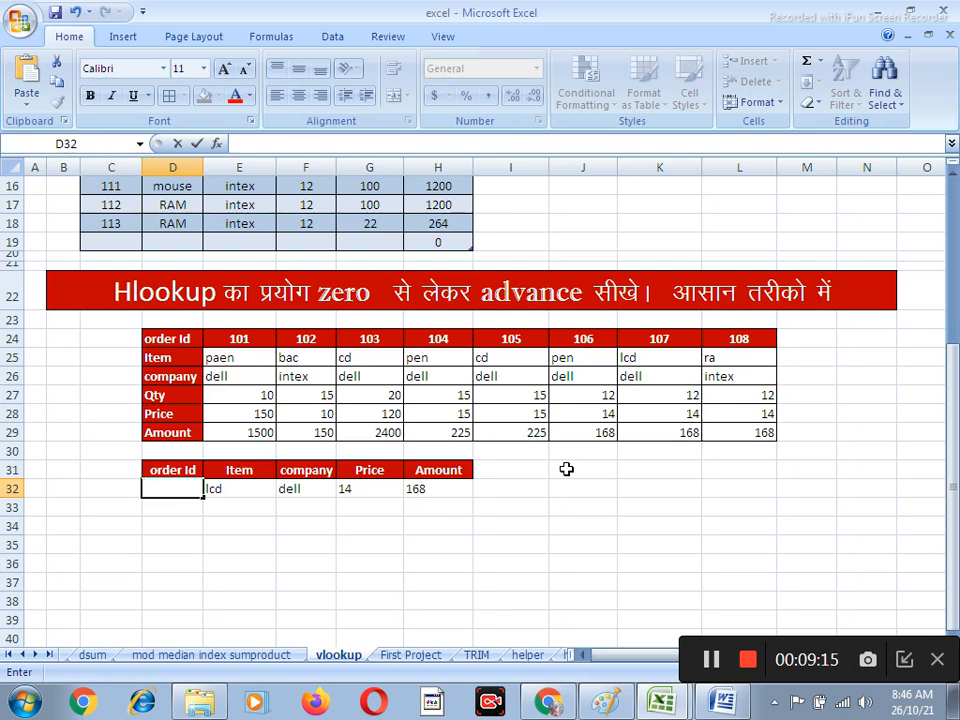
Center-align the horizontal order table's data cells E25:L29
left_click_drag(236, 358, 720, 431)
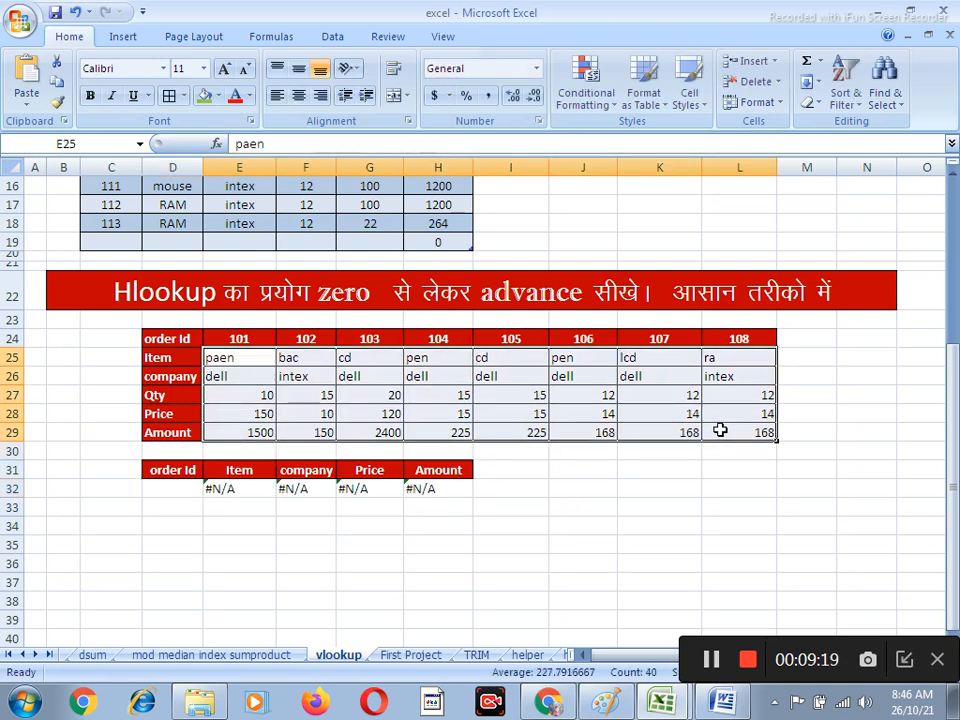
left_click(298, 95)
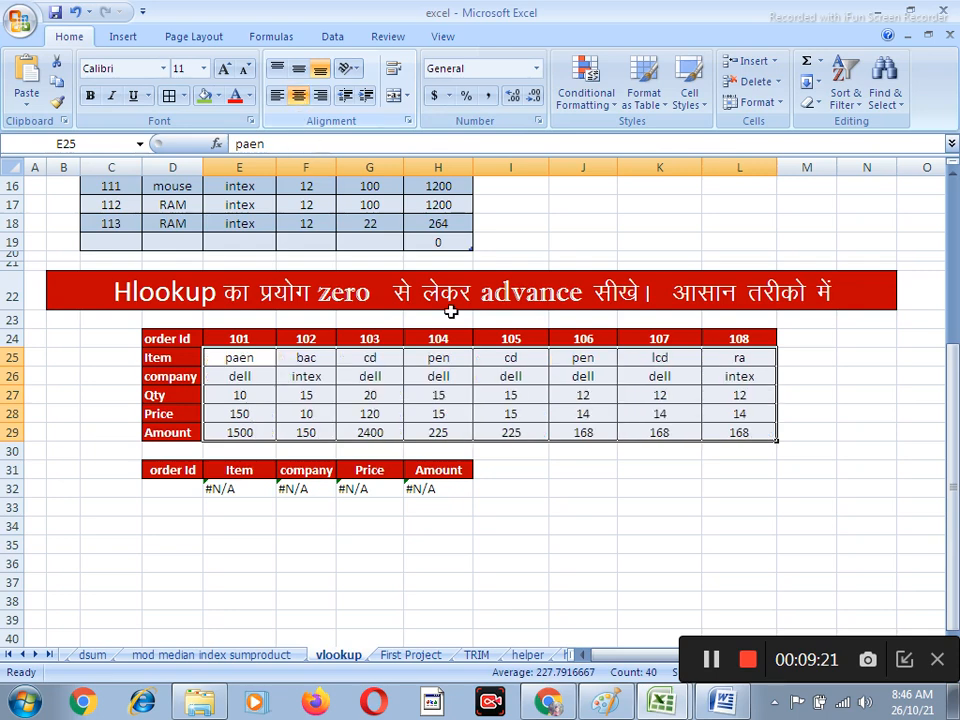
left_click(540, 548)
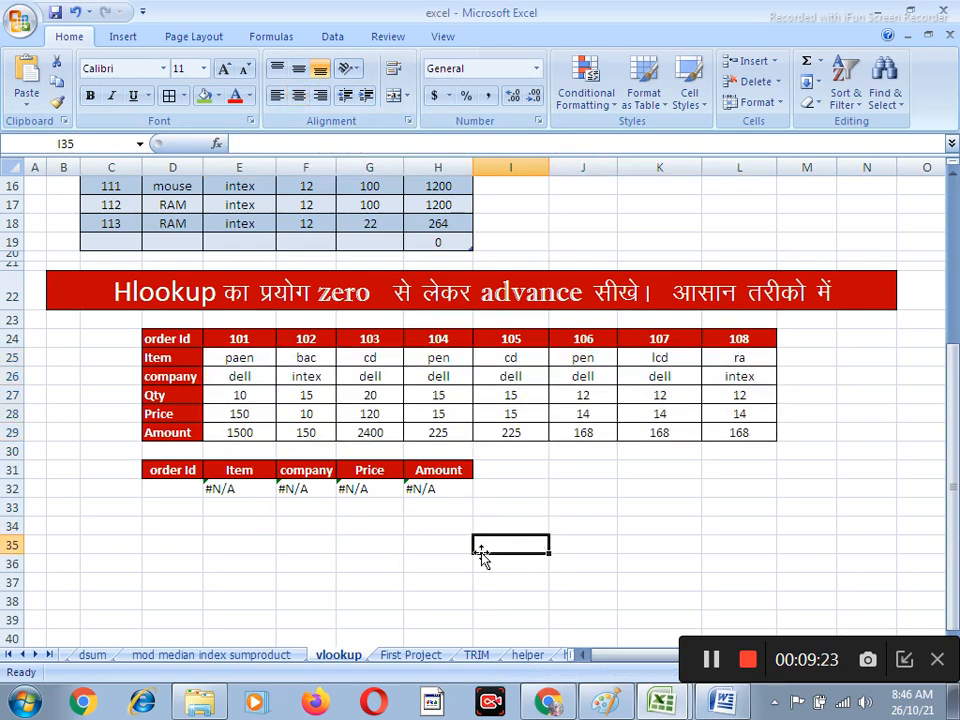
Test the HLOOKUP row by entering in D32 an order Id missing from the table, followed by the Id from I24
left_click(175, 487)
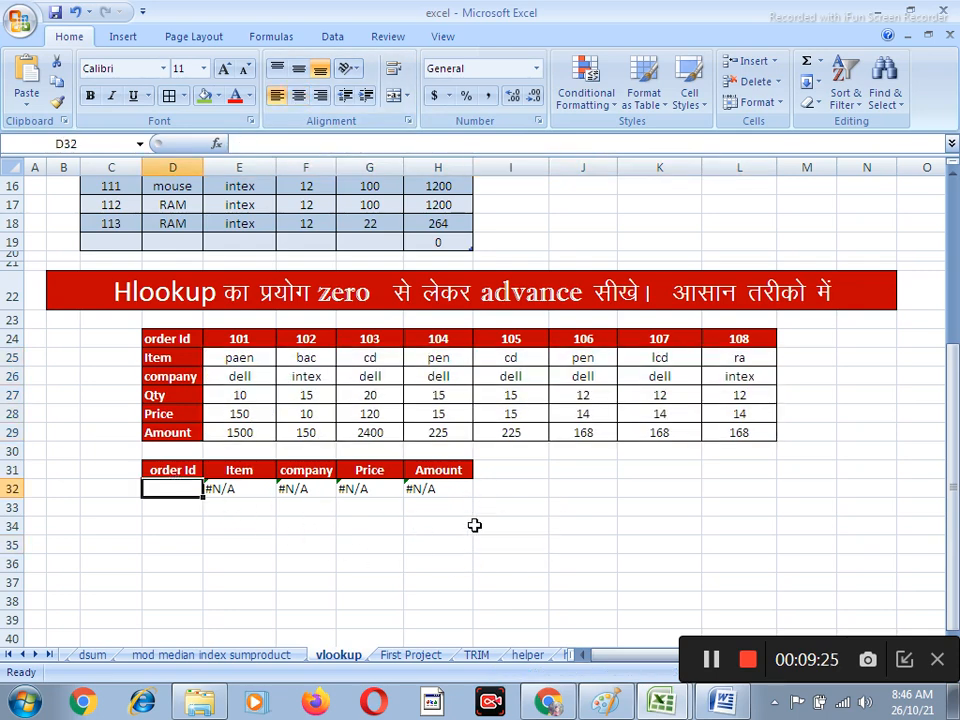
type("110")
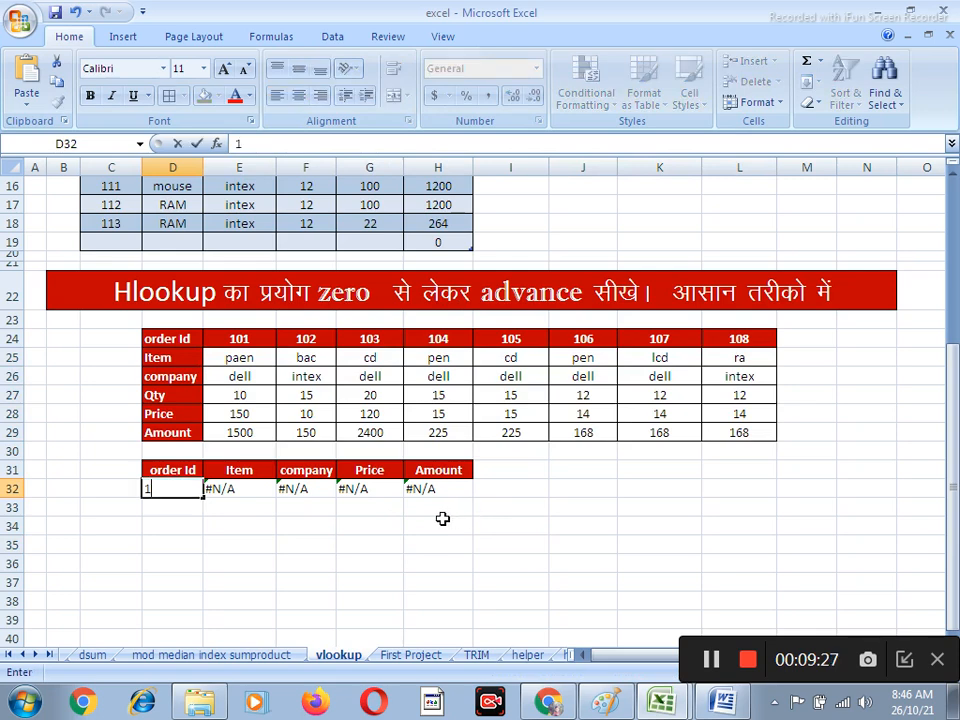
key("Return")
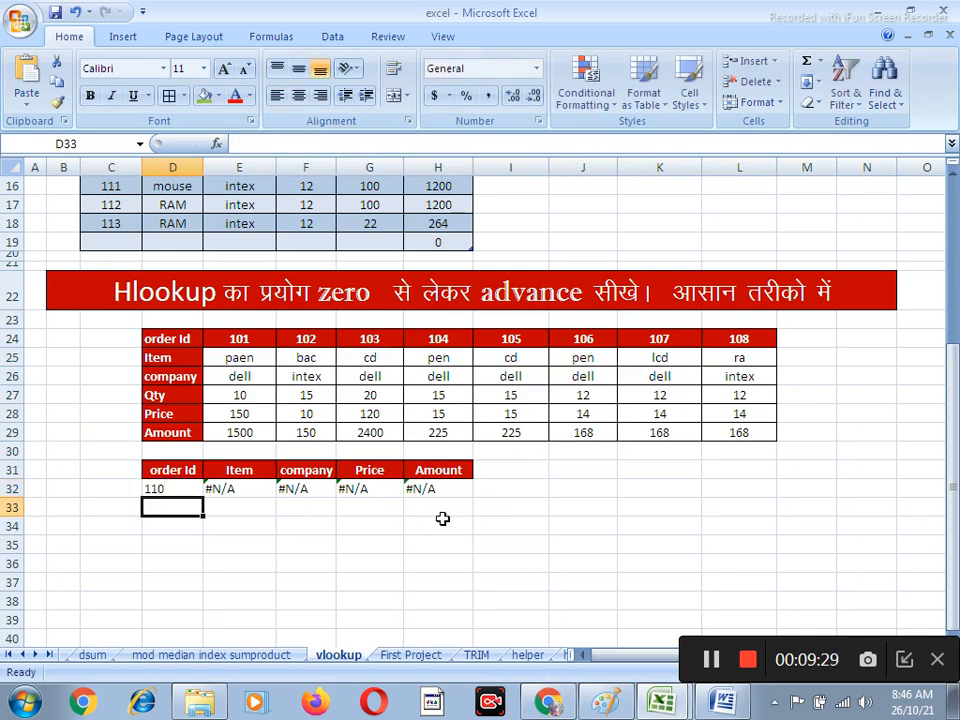
key("Up")
type("105")
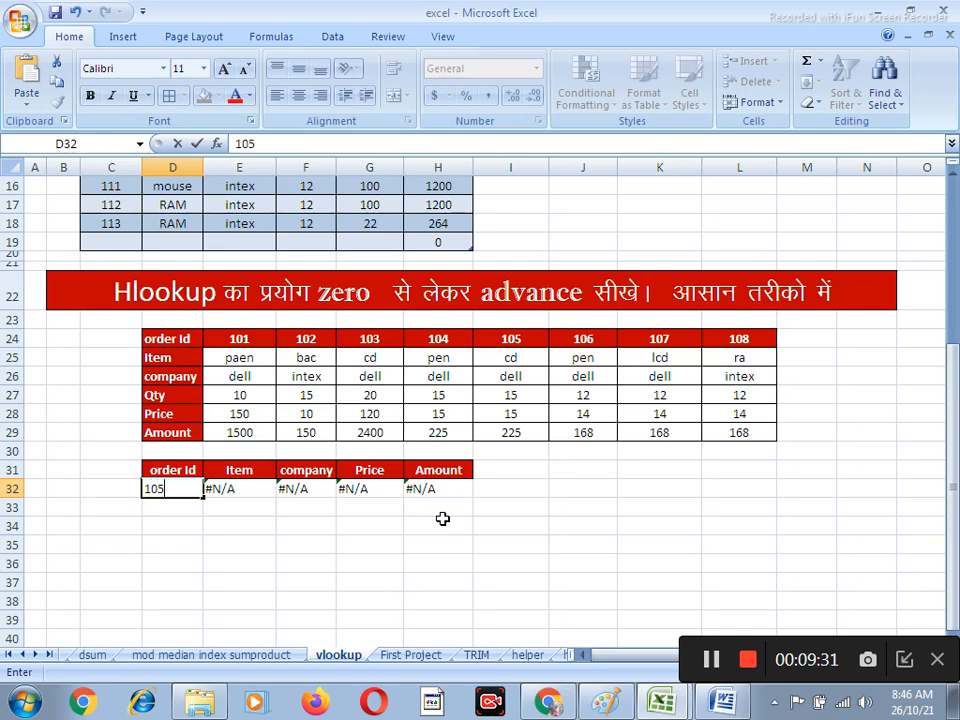
key("Return")
key("Up")
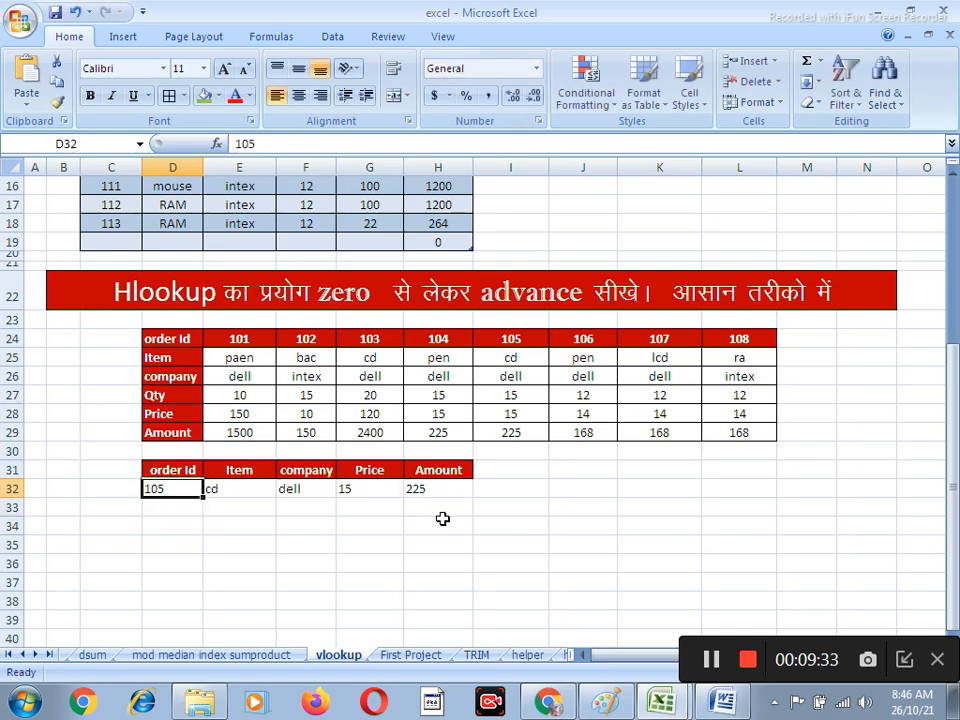
Replace the lookup order Id in D32 with the one from K24, followed by another Id absent from the table
type("1")
key("Return")
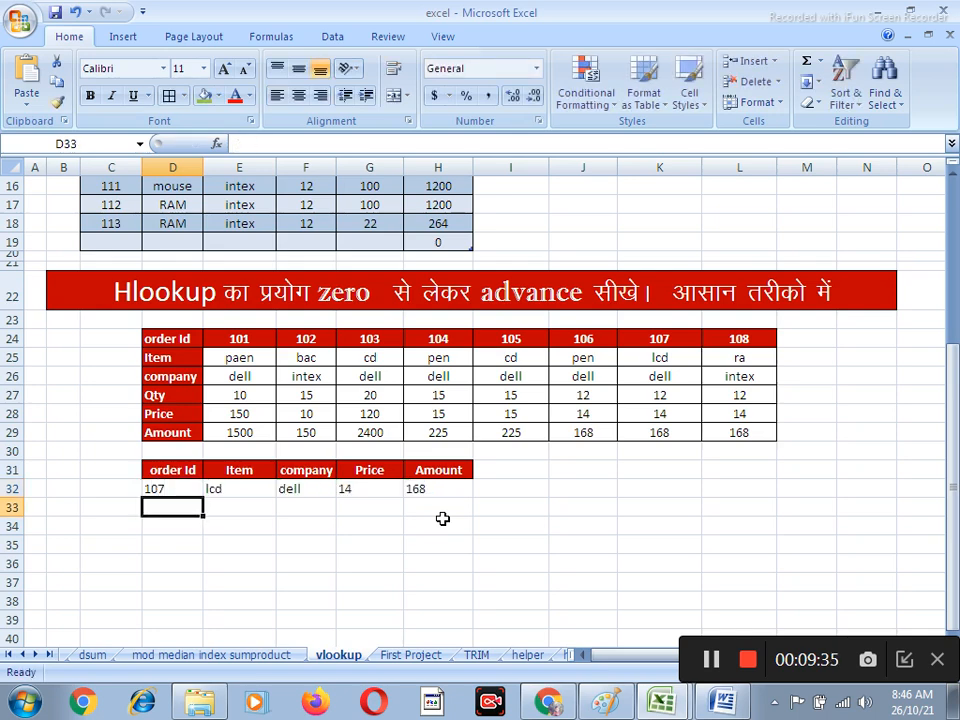
key("Up")
type("119")
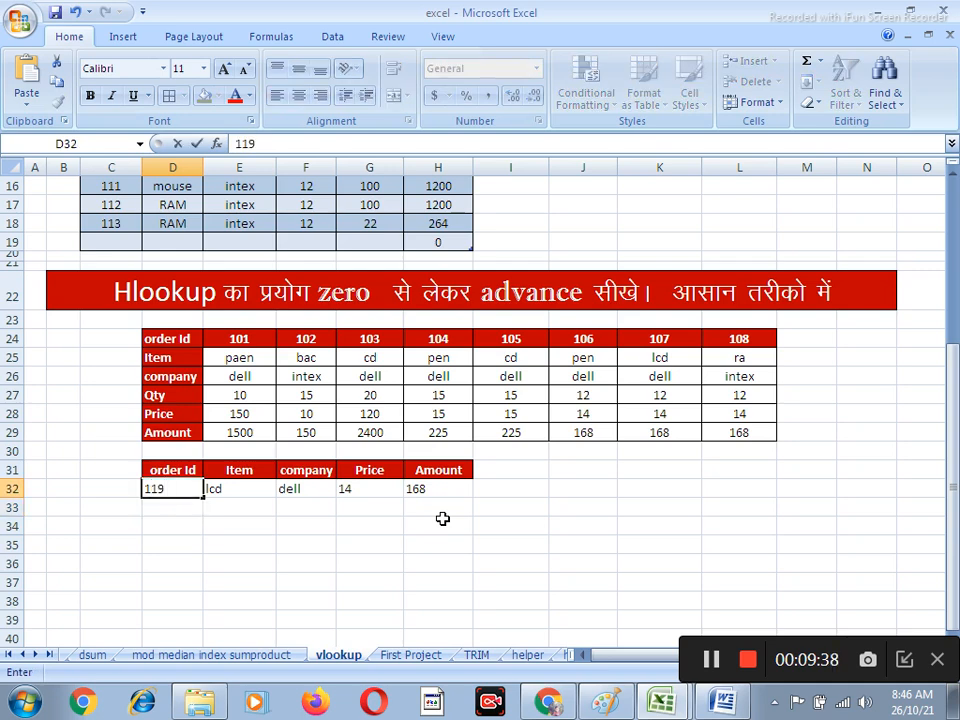
key("Return")
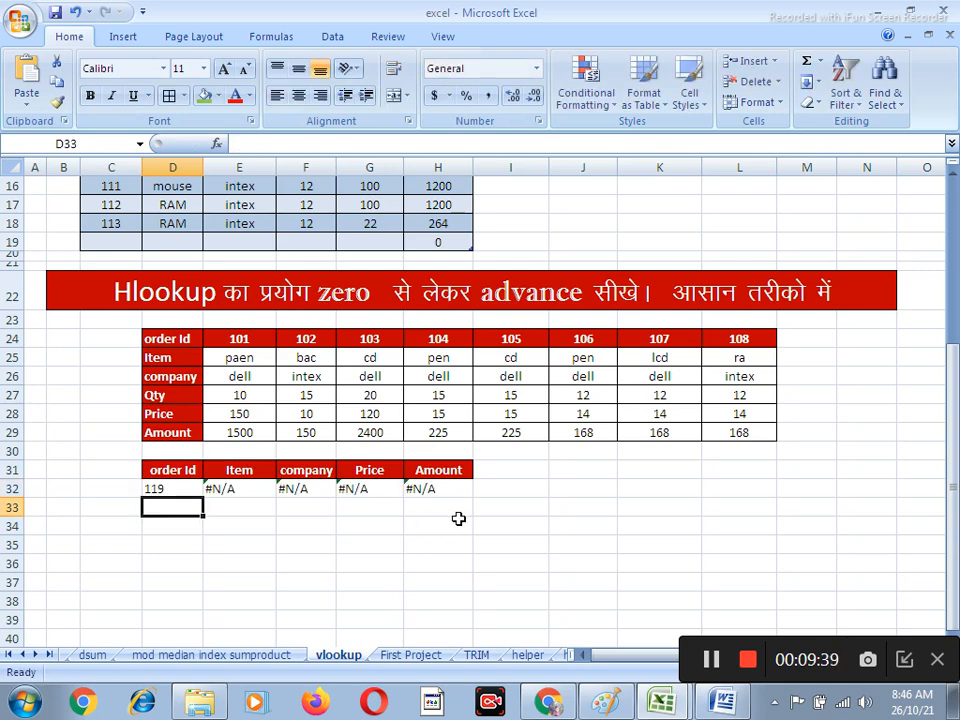
key("Up")
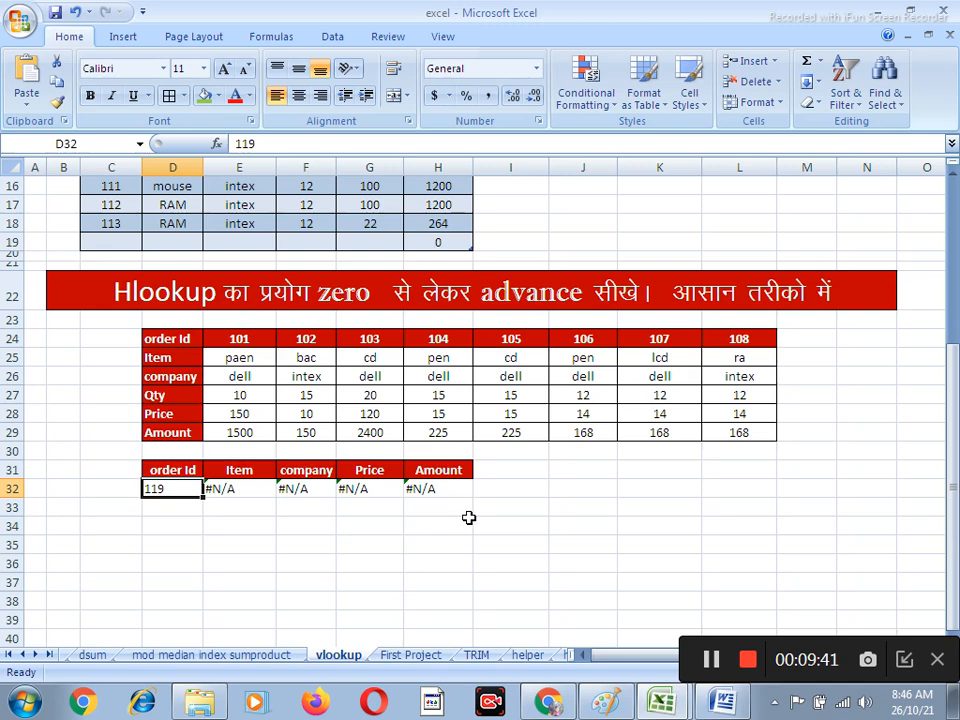
Try the order Ids from E24 and H24 in lookup cell D32, one after the other
type("101")
key("Return")
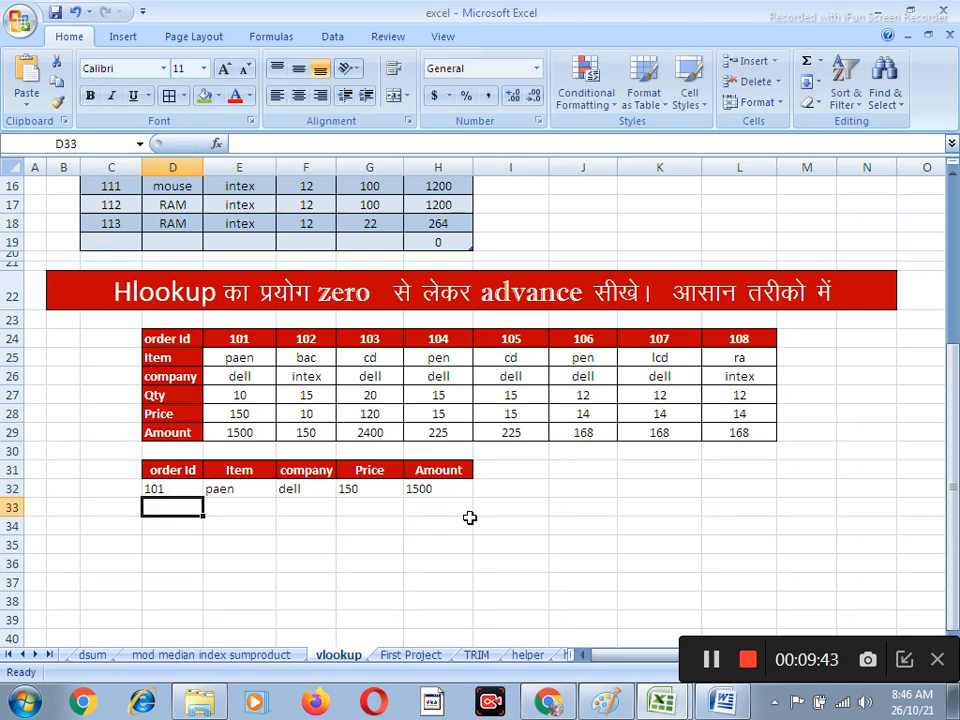
key("Up")
type("1")
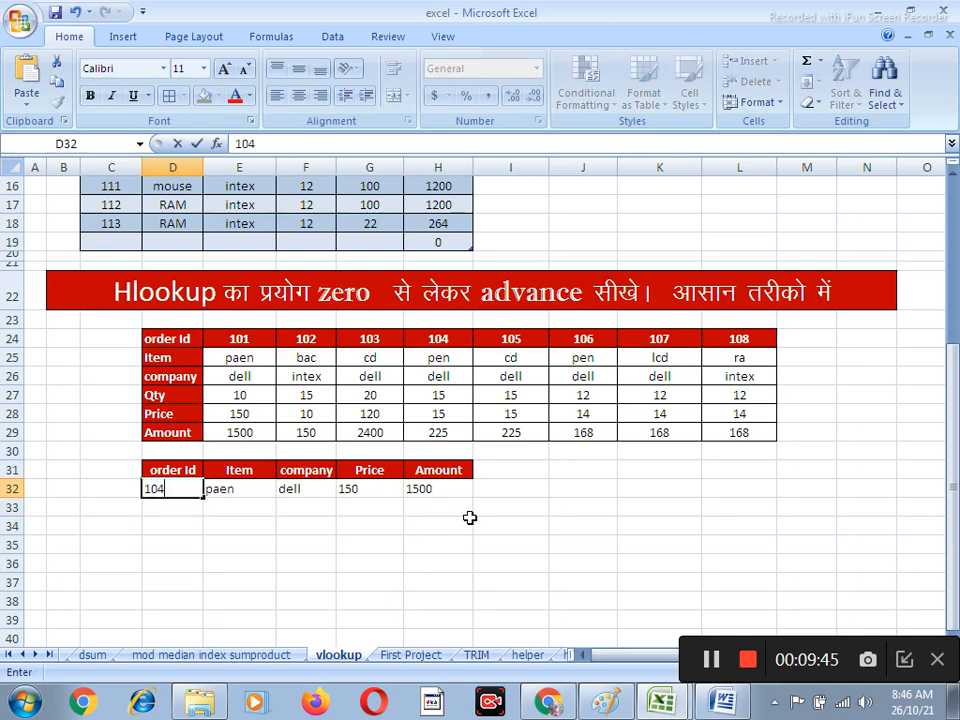
type("04")
key("Return")
key("Up")
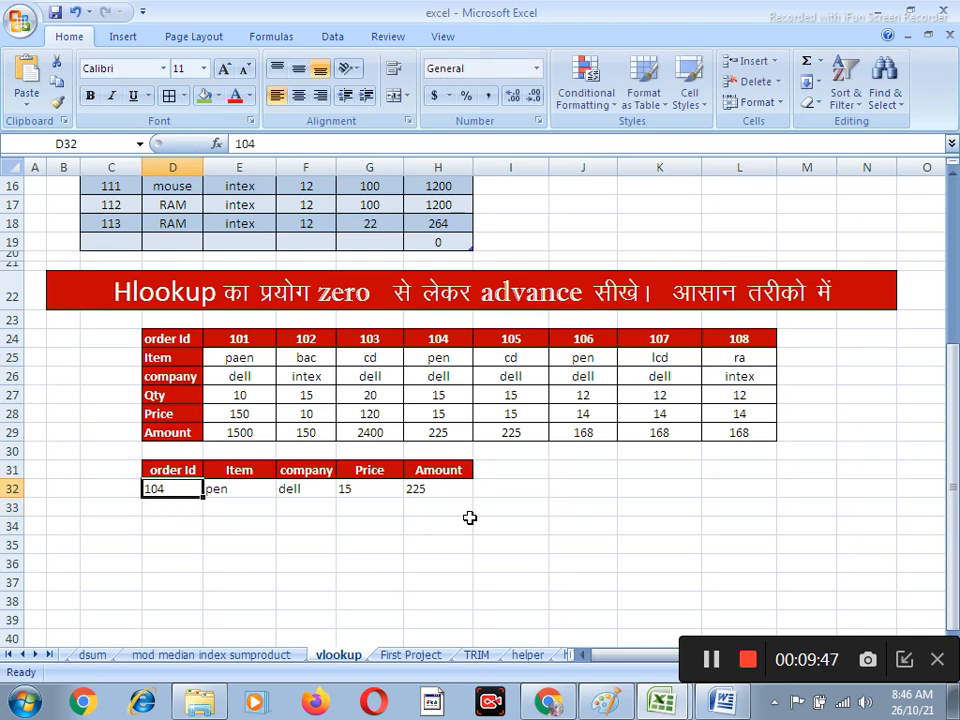
Set the lookup order Id in D32 to the one from G24
type("103")
key("Return")
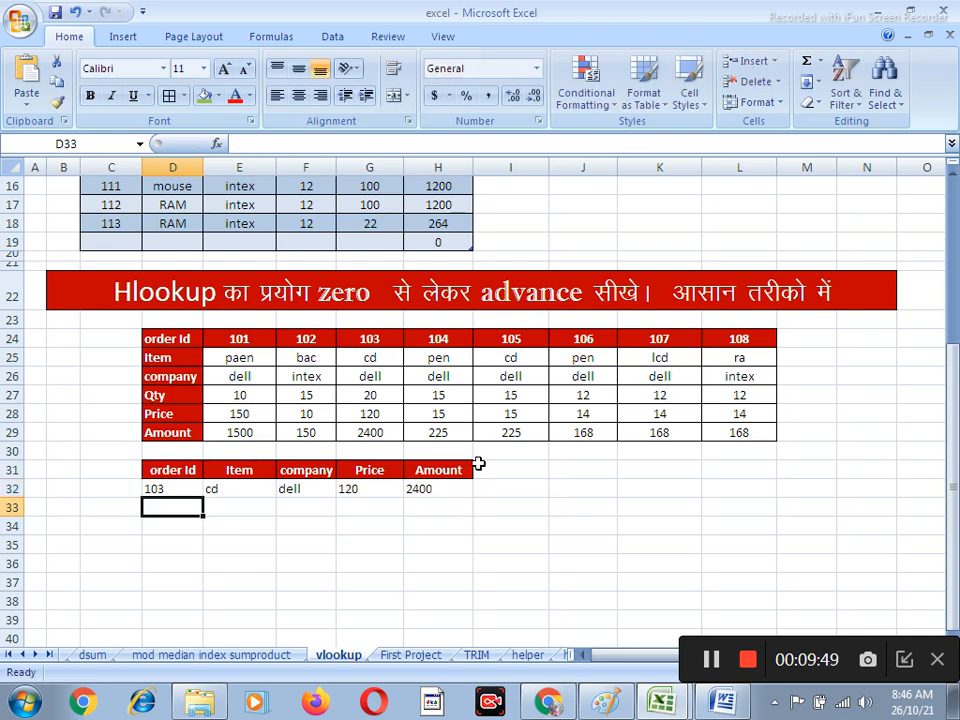